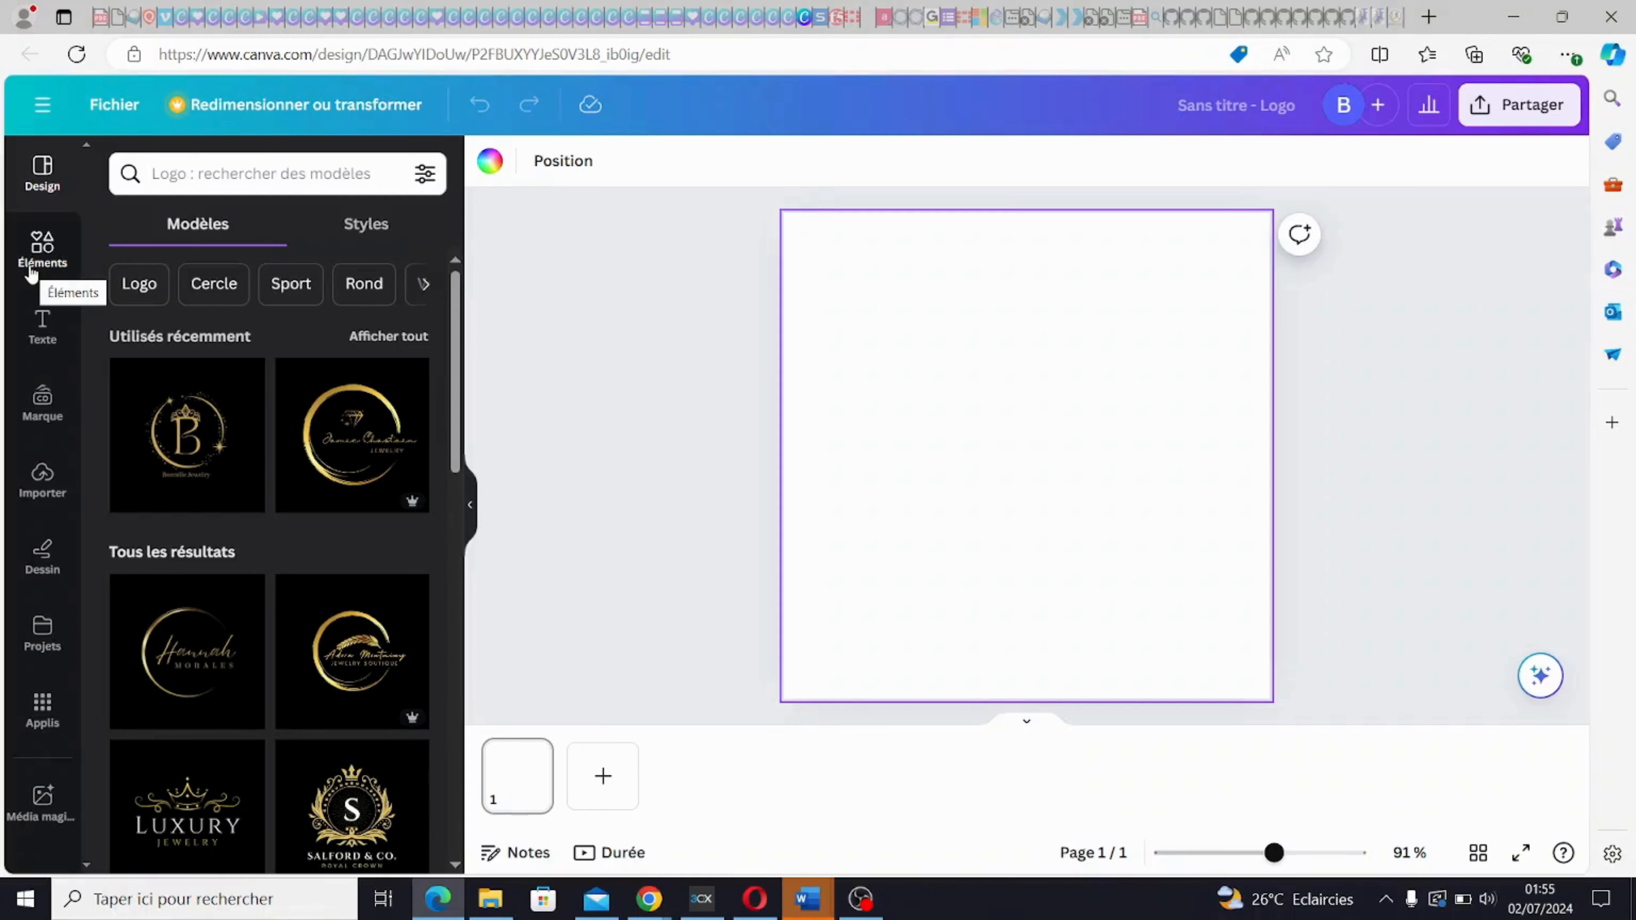
# - Search the elements library for "logo école"
pyautogui.click(40, 252)
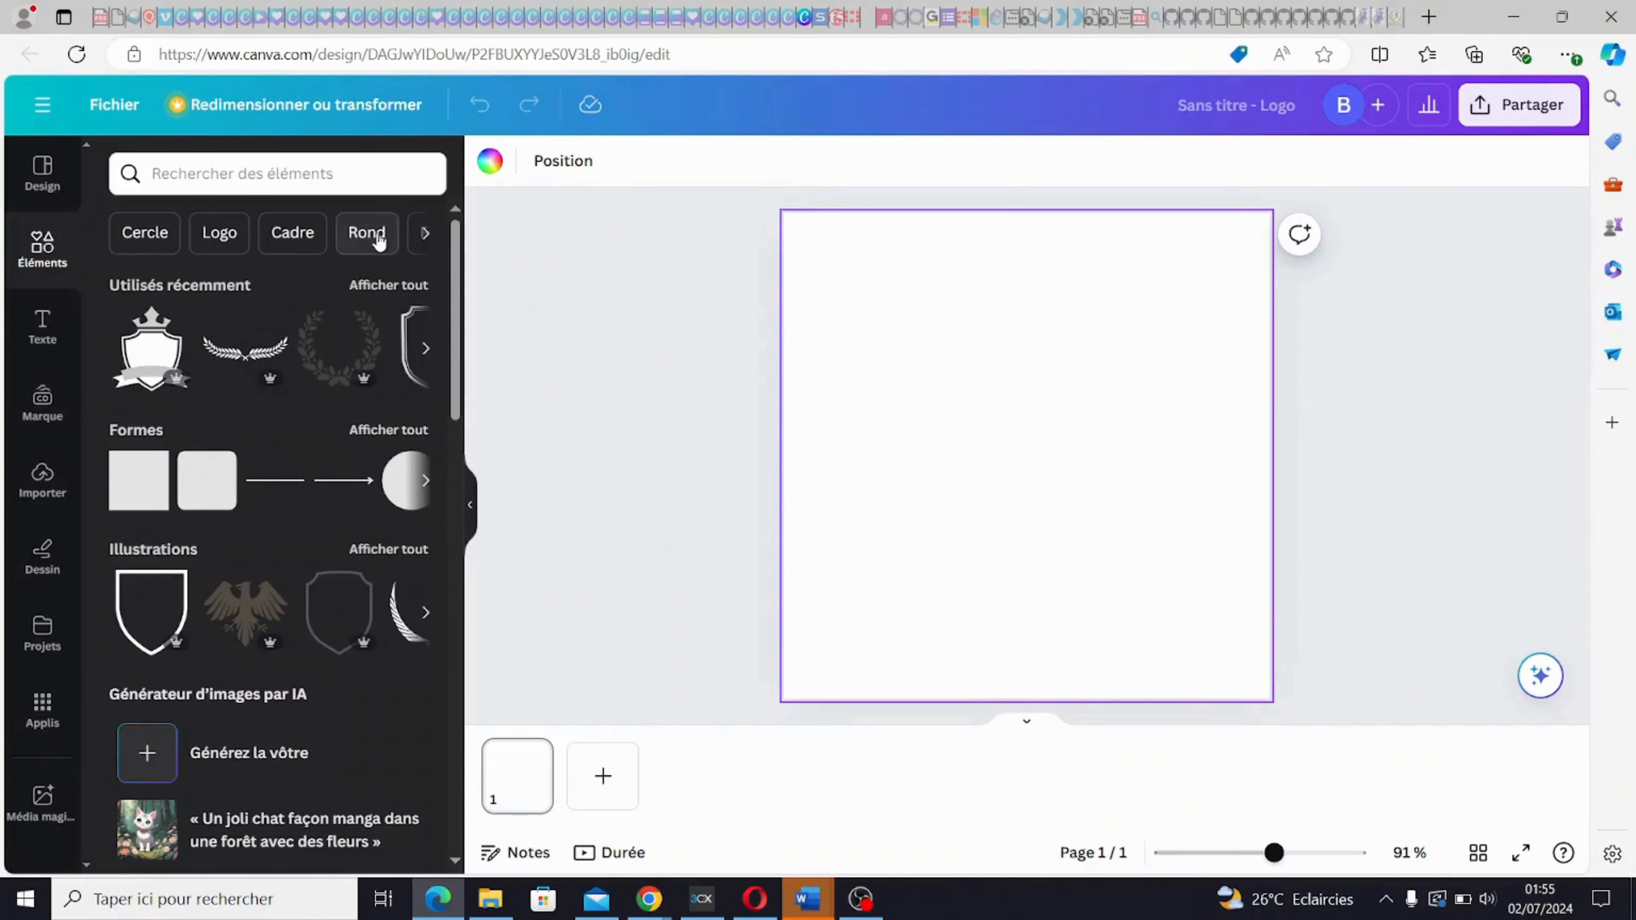
pyautogui.click(335, 191)
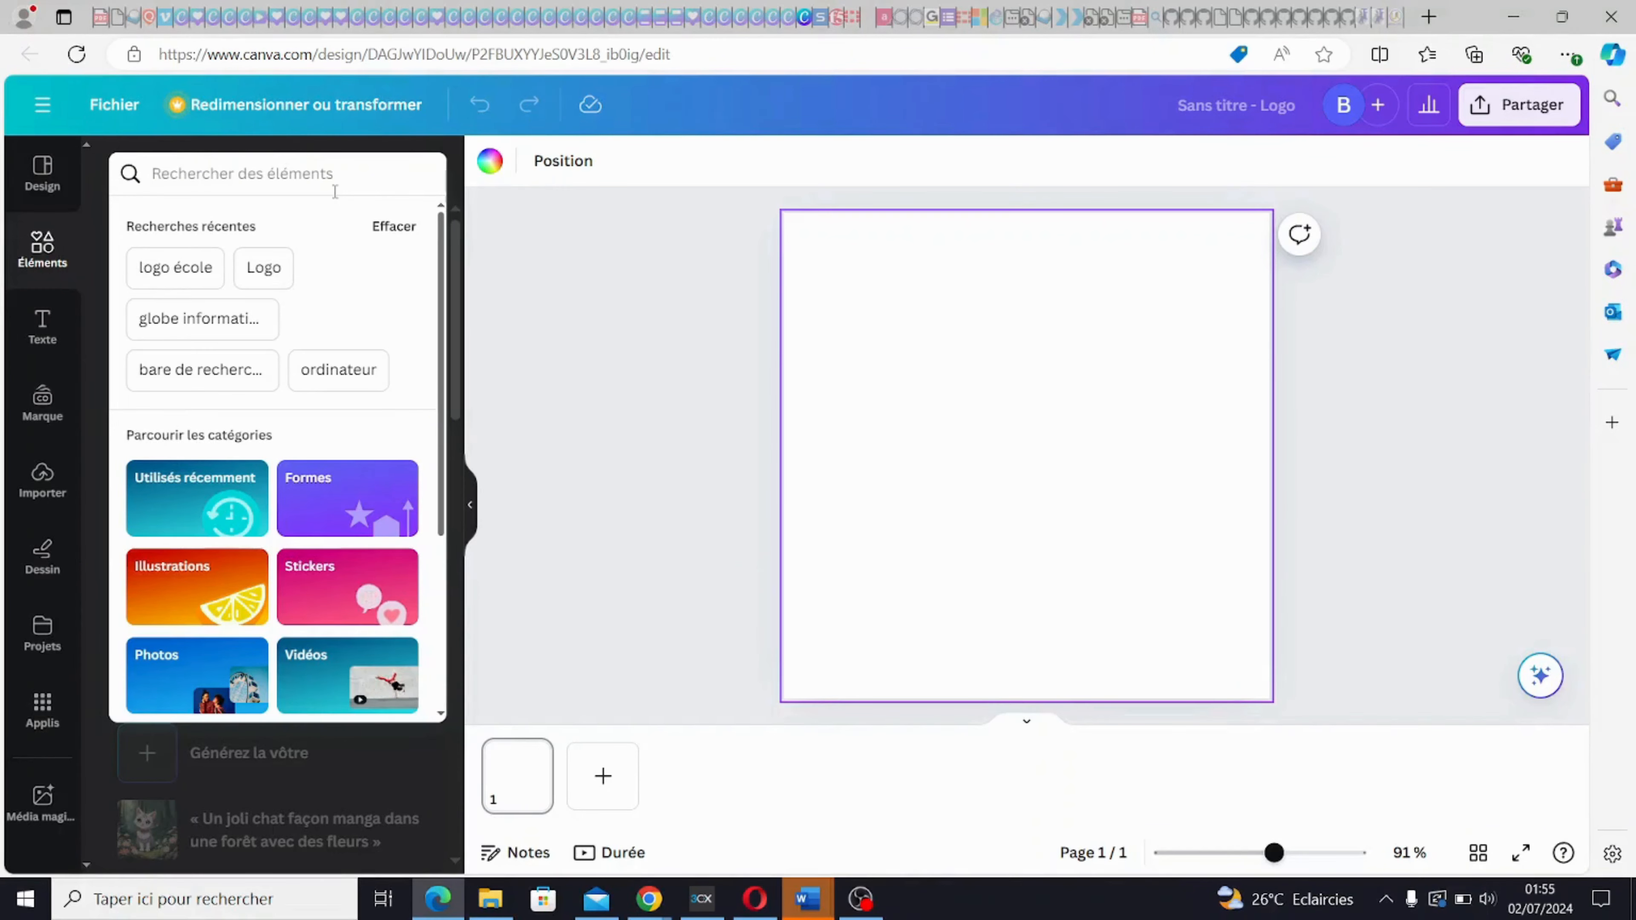
pyautogui.write('l')
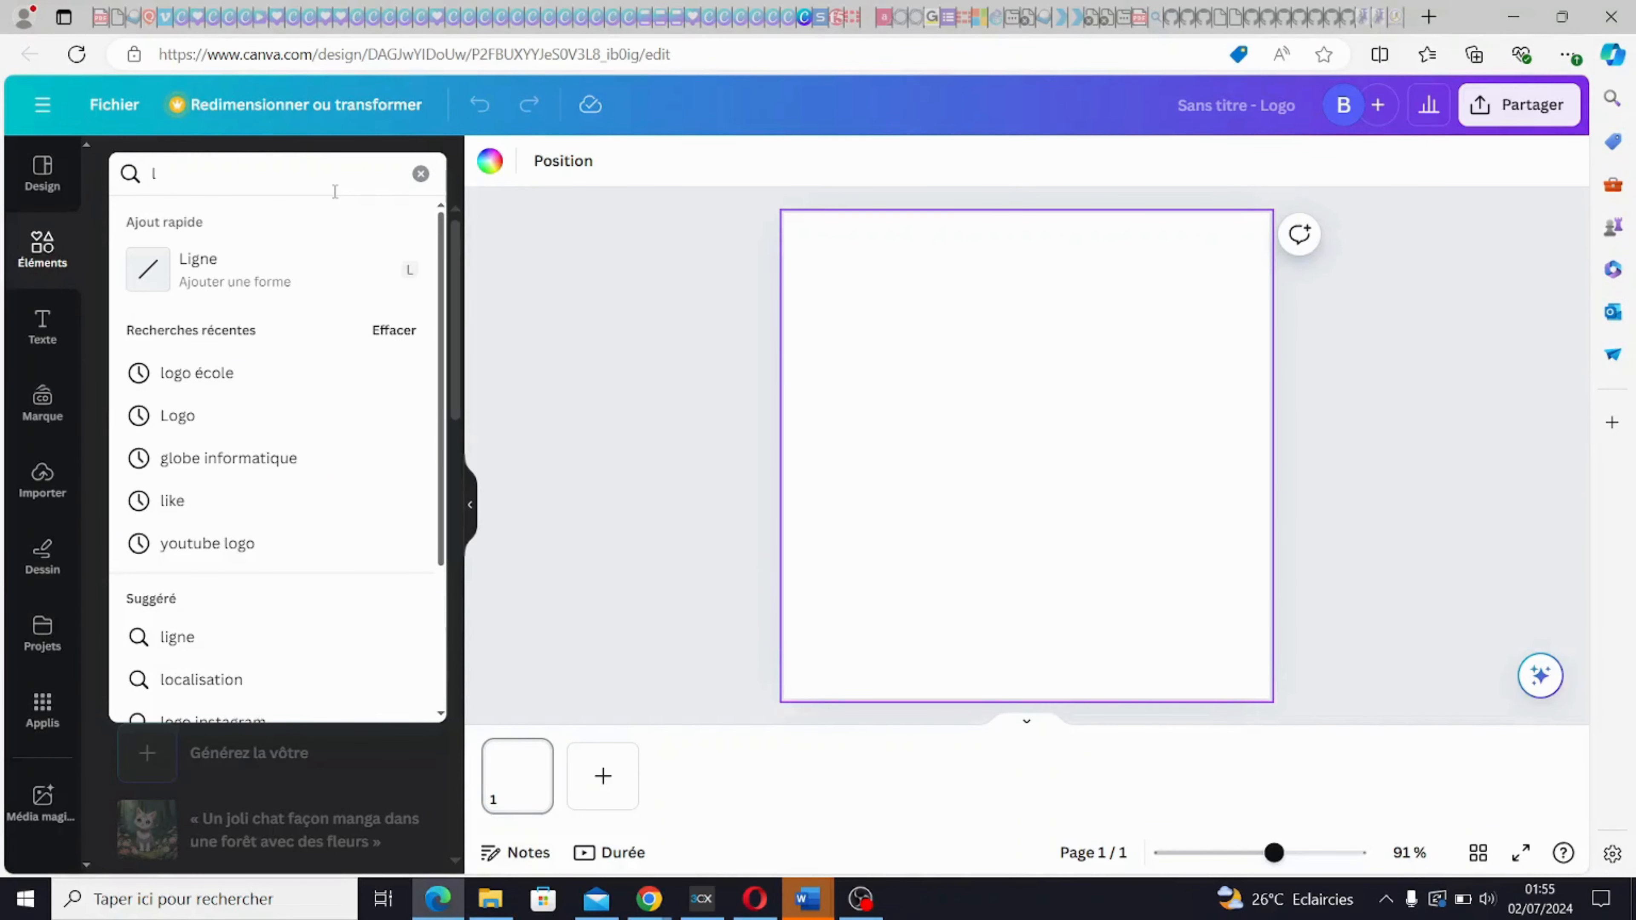
pyautogui.write('ogo')
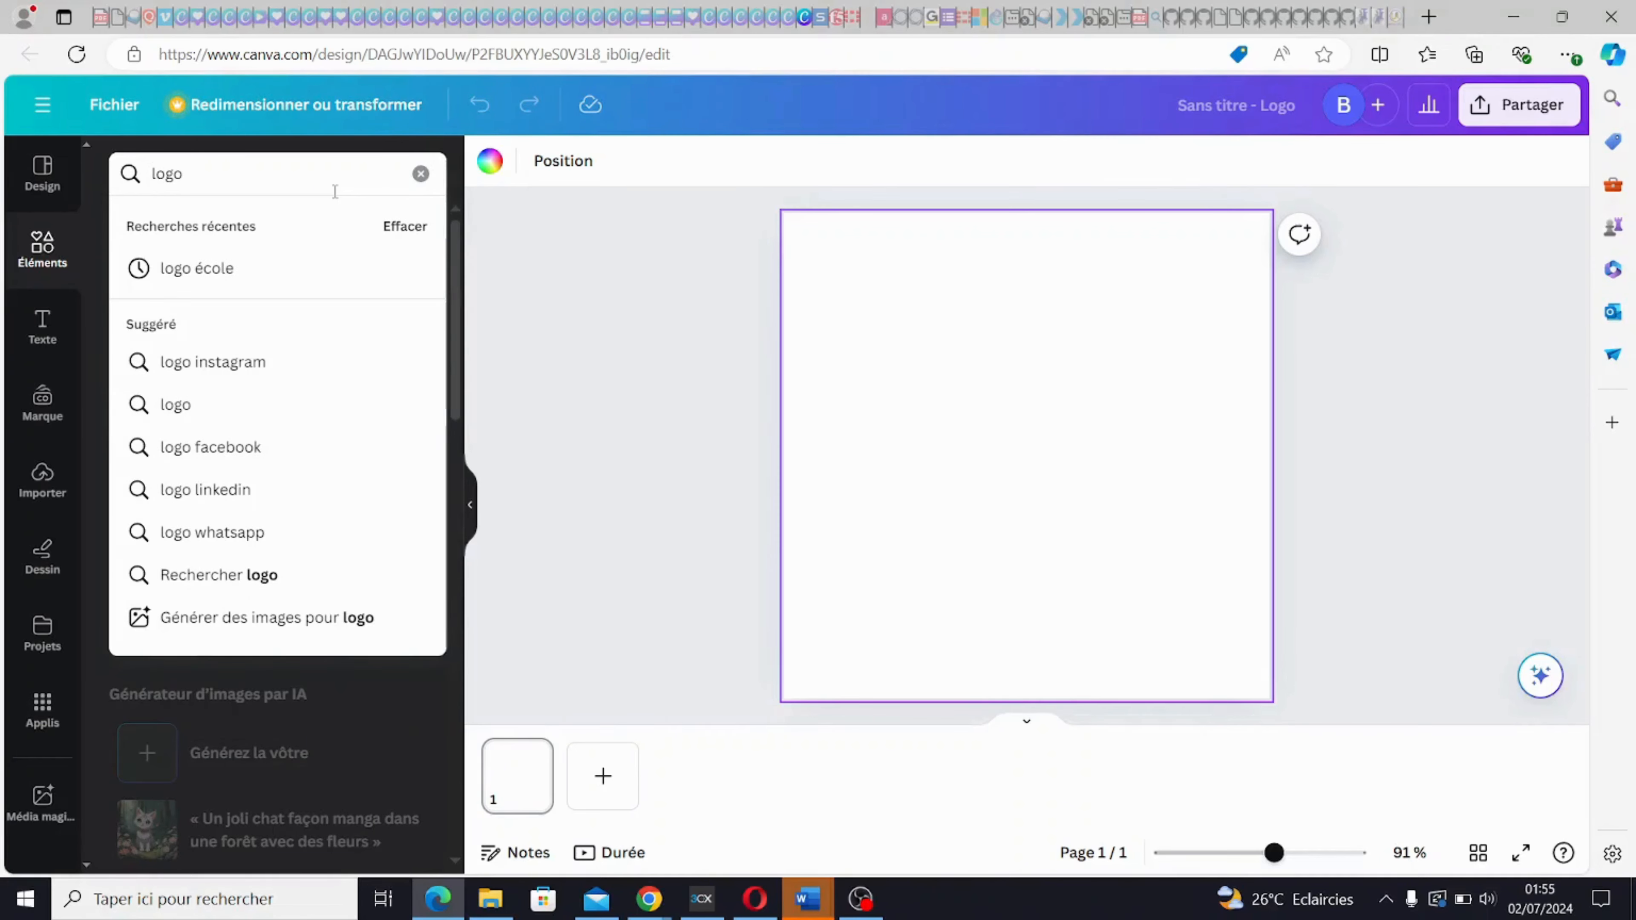
pyautogui.write(' e')
pyautogui.press('BackSpace')
pyautogui.write('école')
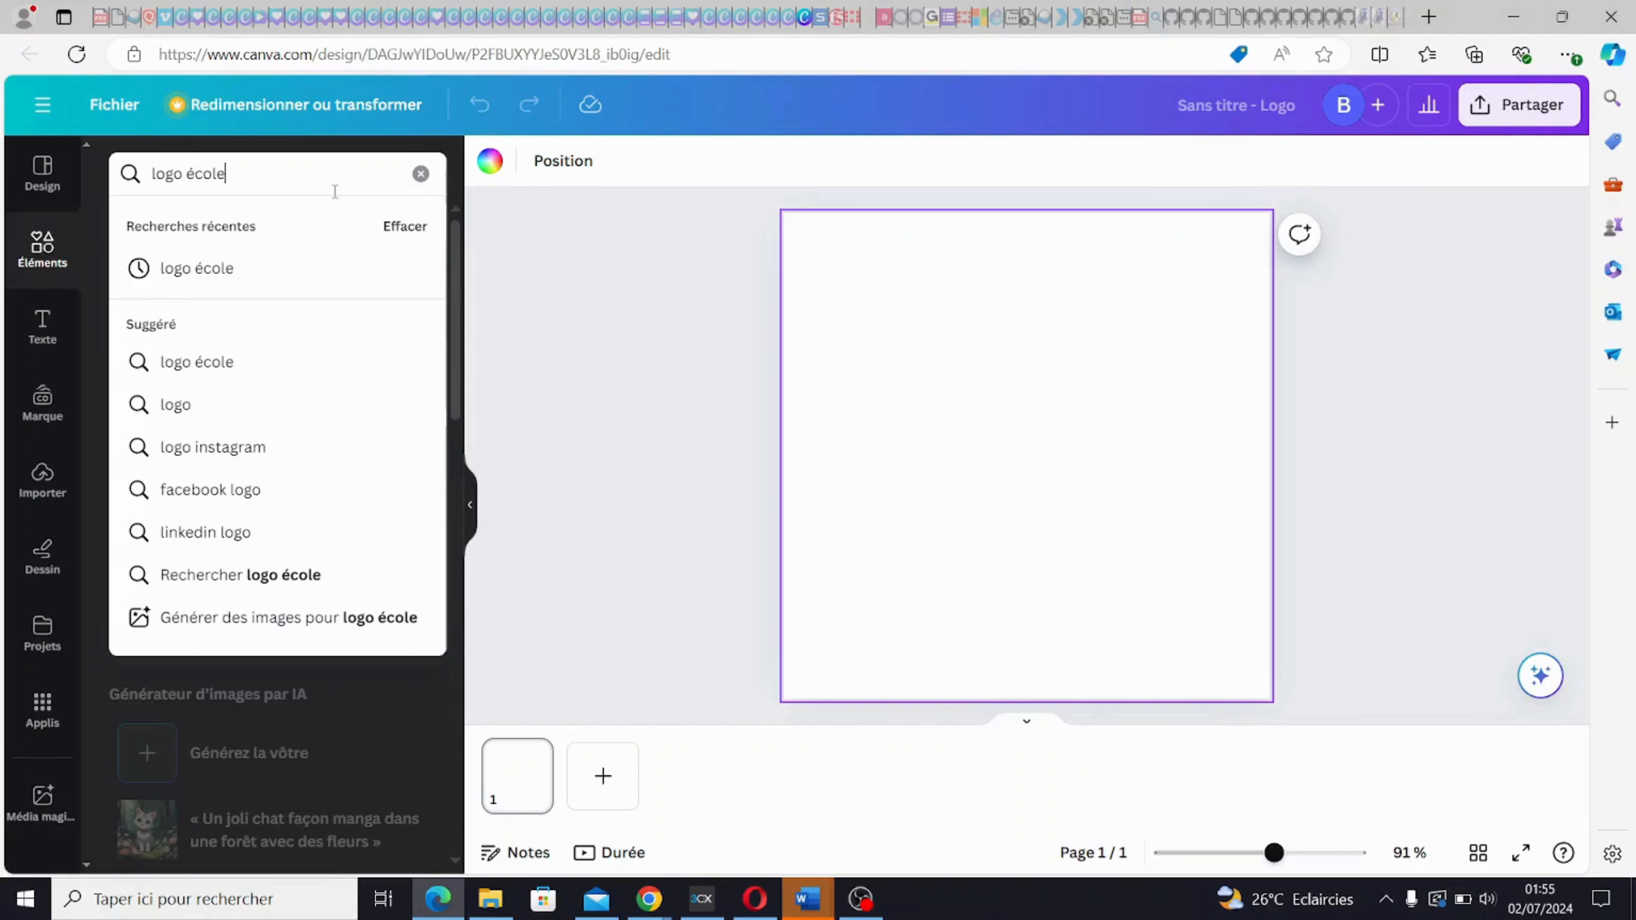
pyautogui.press('Return')
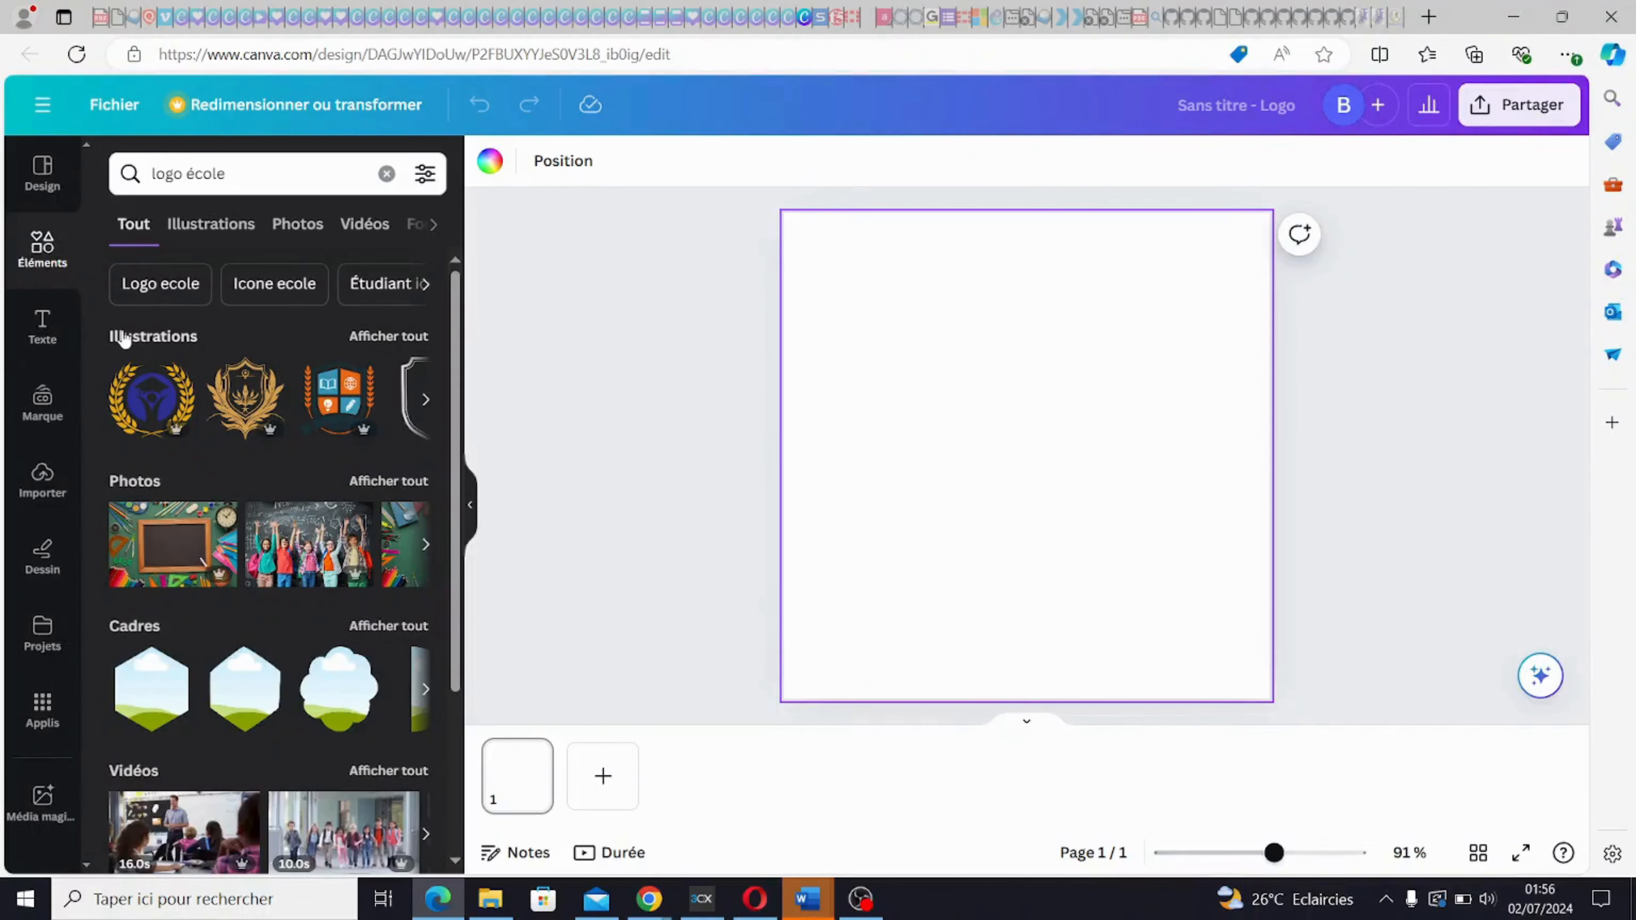
# - Show all matching illustrations and add the shield badge with a banner, star and laurel branches to the page
pyautogui.click(408, 337)
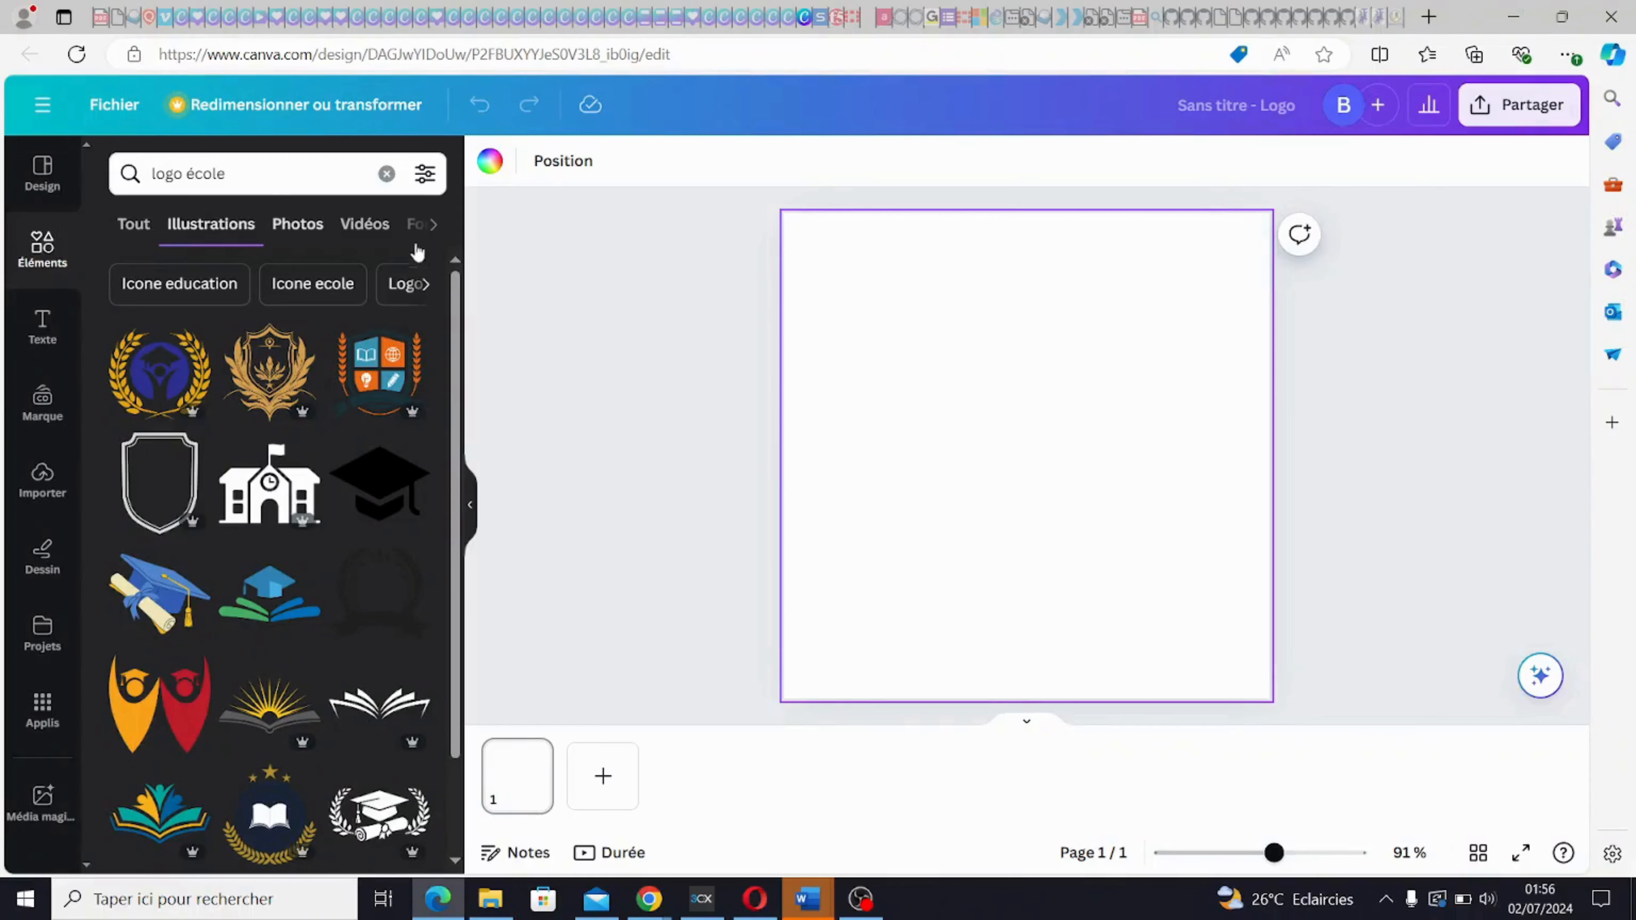
pyautogui.moveTo(453, 328); pyautogui.dragTo(457, 567)
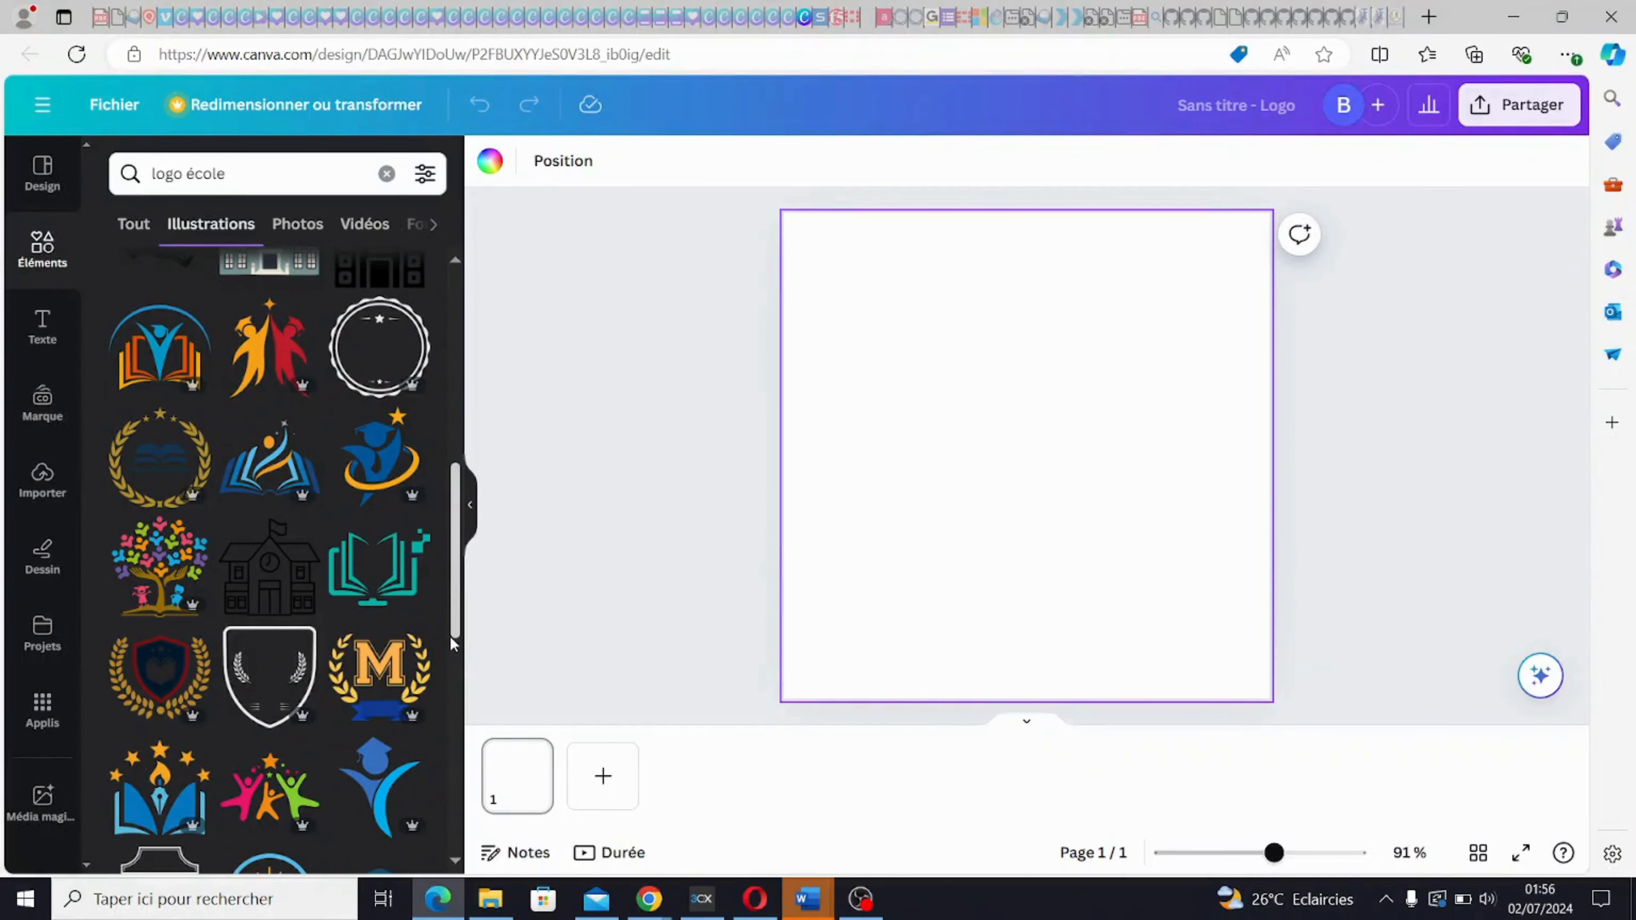
pyautogui.moveTo(451, 639); pyautogui.dragTo(459, 698)
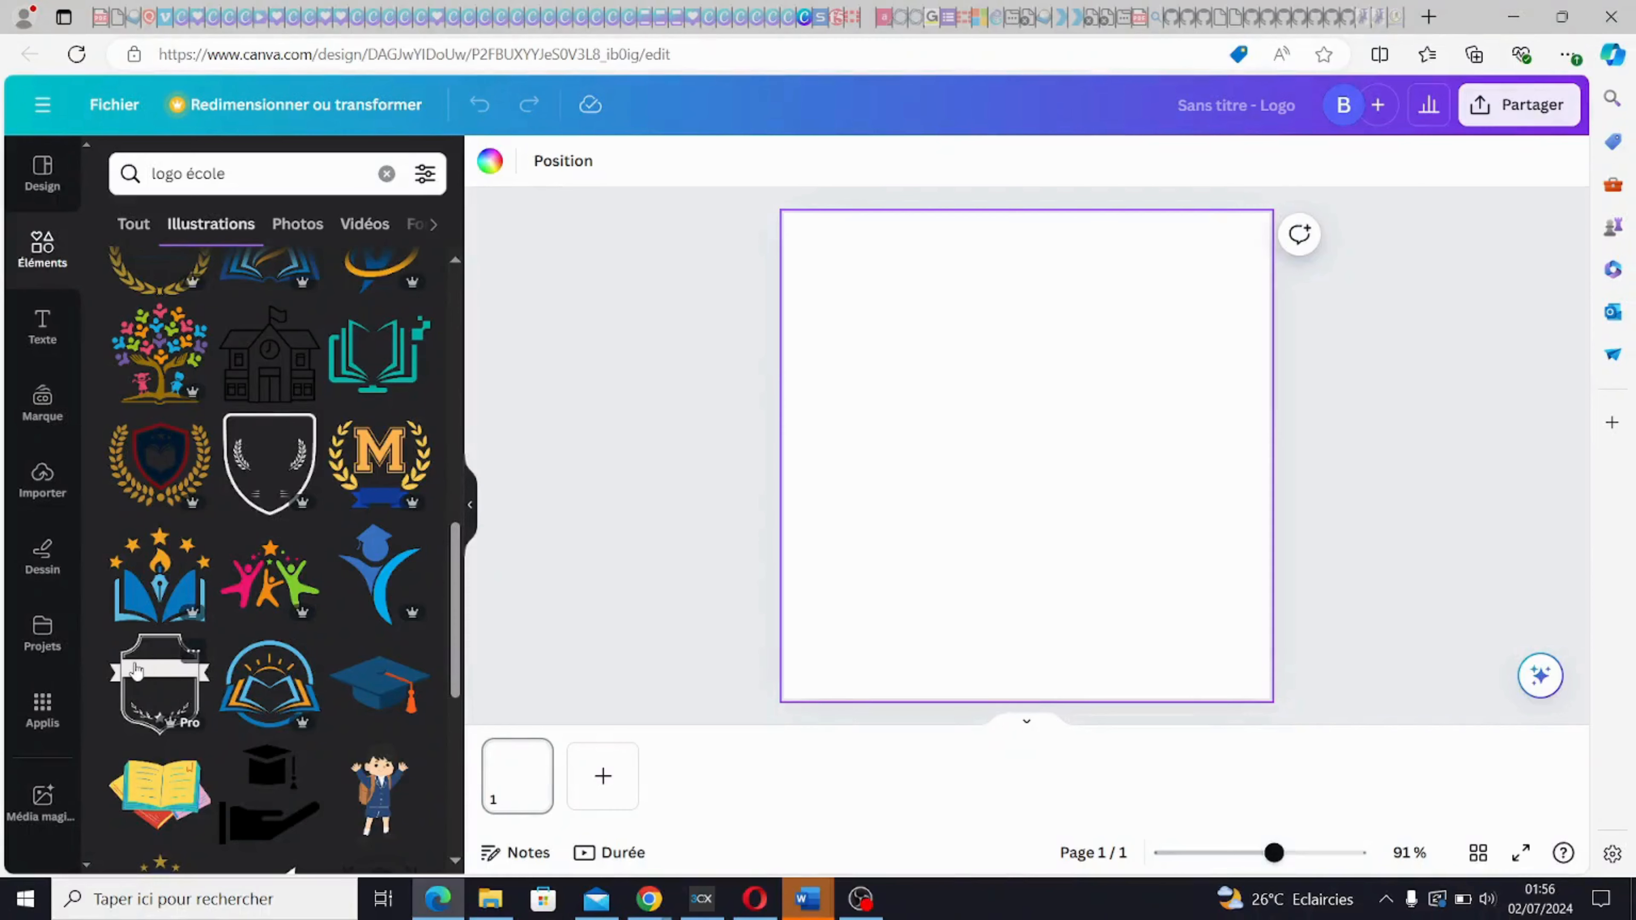
pyautogui.click(154, 675)
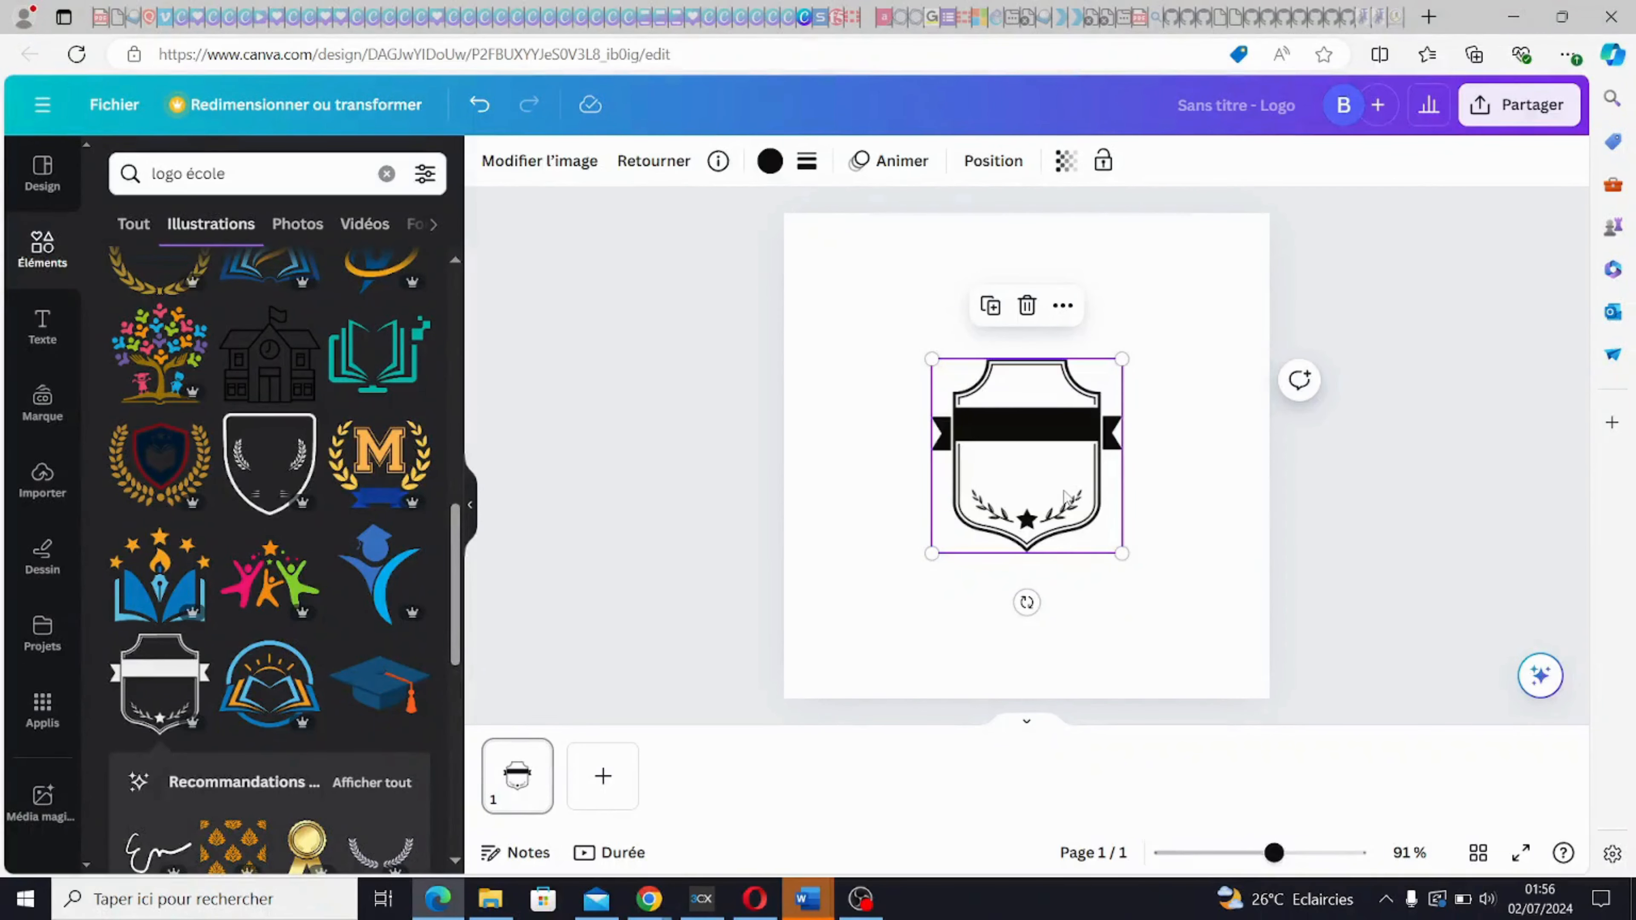
# - Move the shield badge to the page's upper-left corner, enlarge it to nearly fill the page and centre it horizontally
pyautogui.moveTo(1064, 494); pyautogui.dragTo(910, 343)
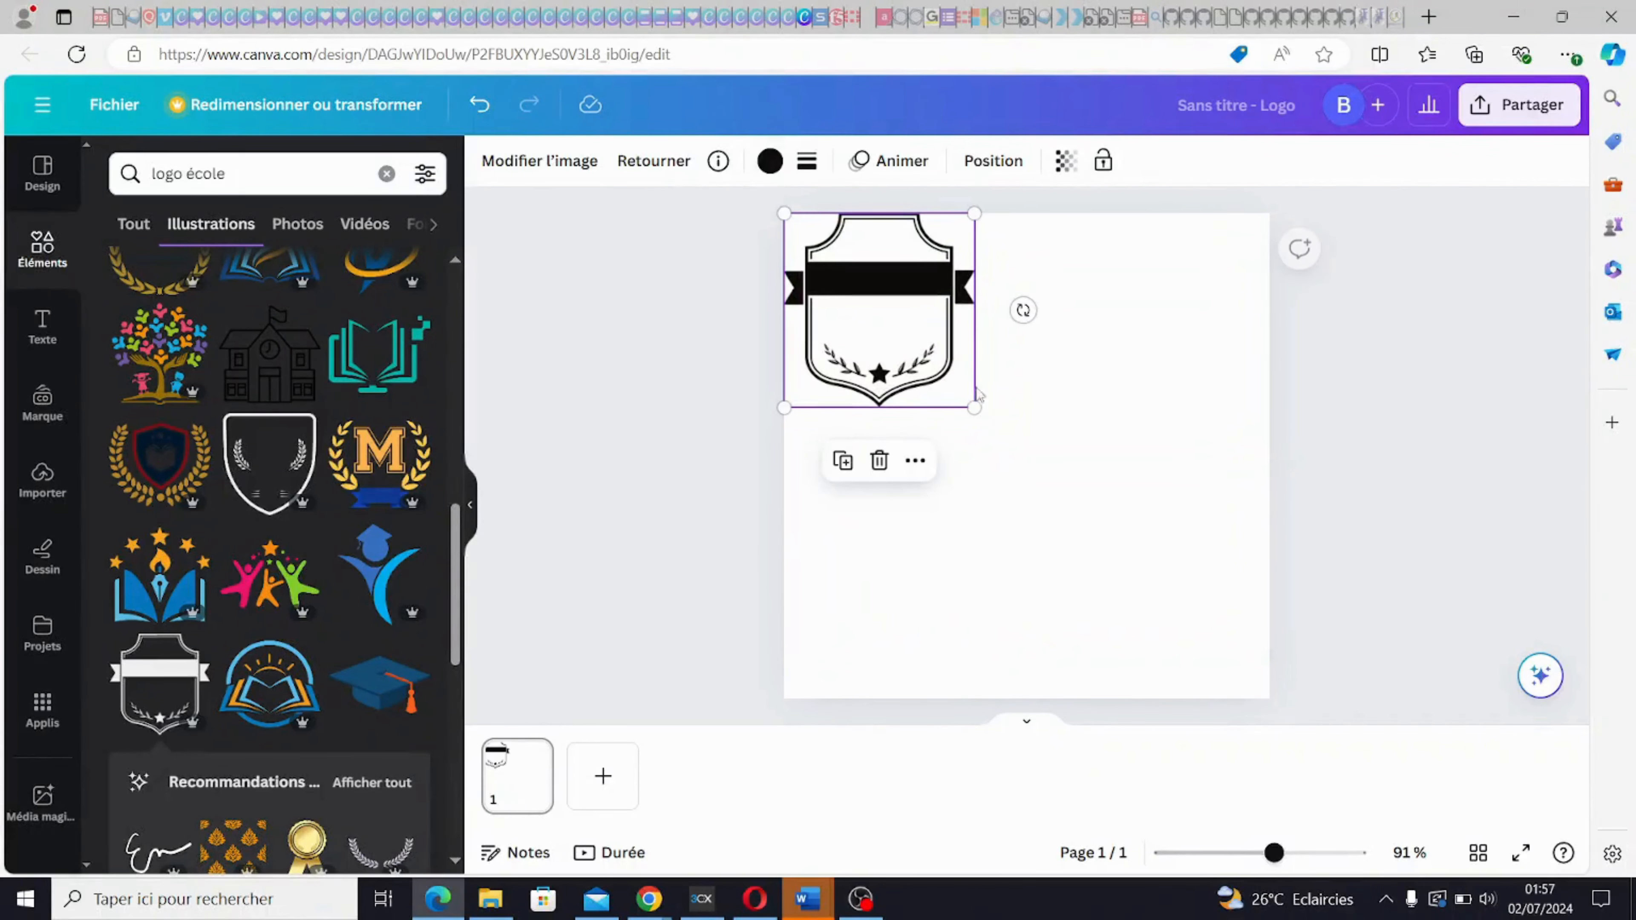
pyautogui.moveTo(974, 408); pyautogui.dragTo(1310, 645)
pyautogui.moveTo(1138, 648); pyautogui.dragTo(1141, 648)
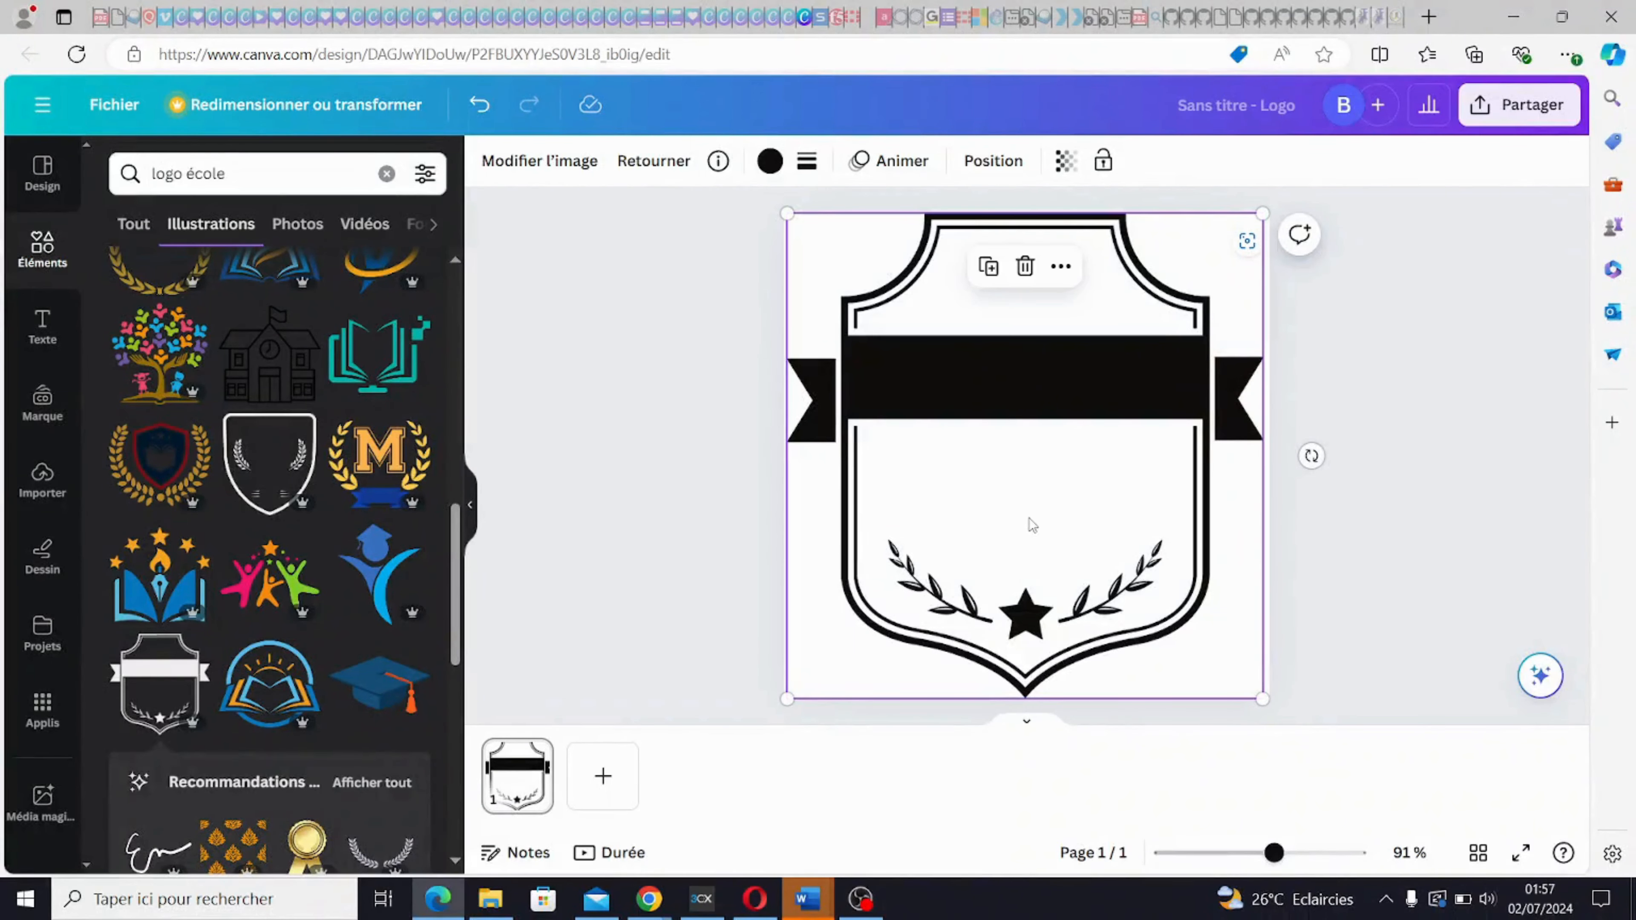
pyautogui.moveTo(1028, 518); pyautogui.dragTo(1031, 518)
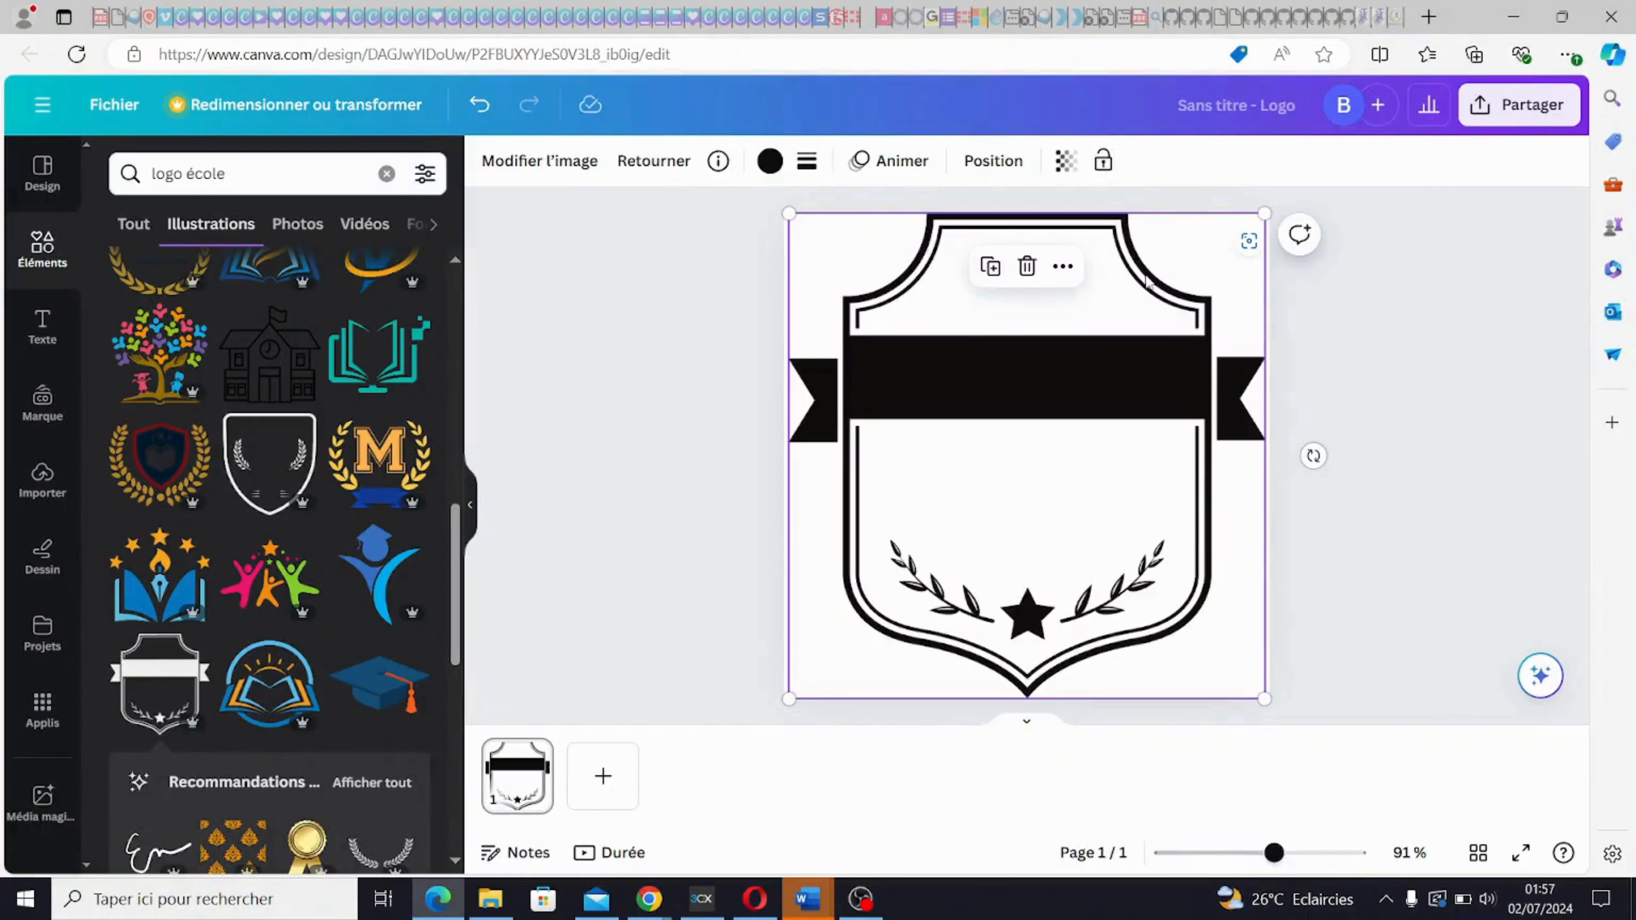
# - Try preset red, cyan and blue colours on the shield badge, settling on dark blue #004AAD
pyautogui.click(771, 167)
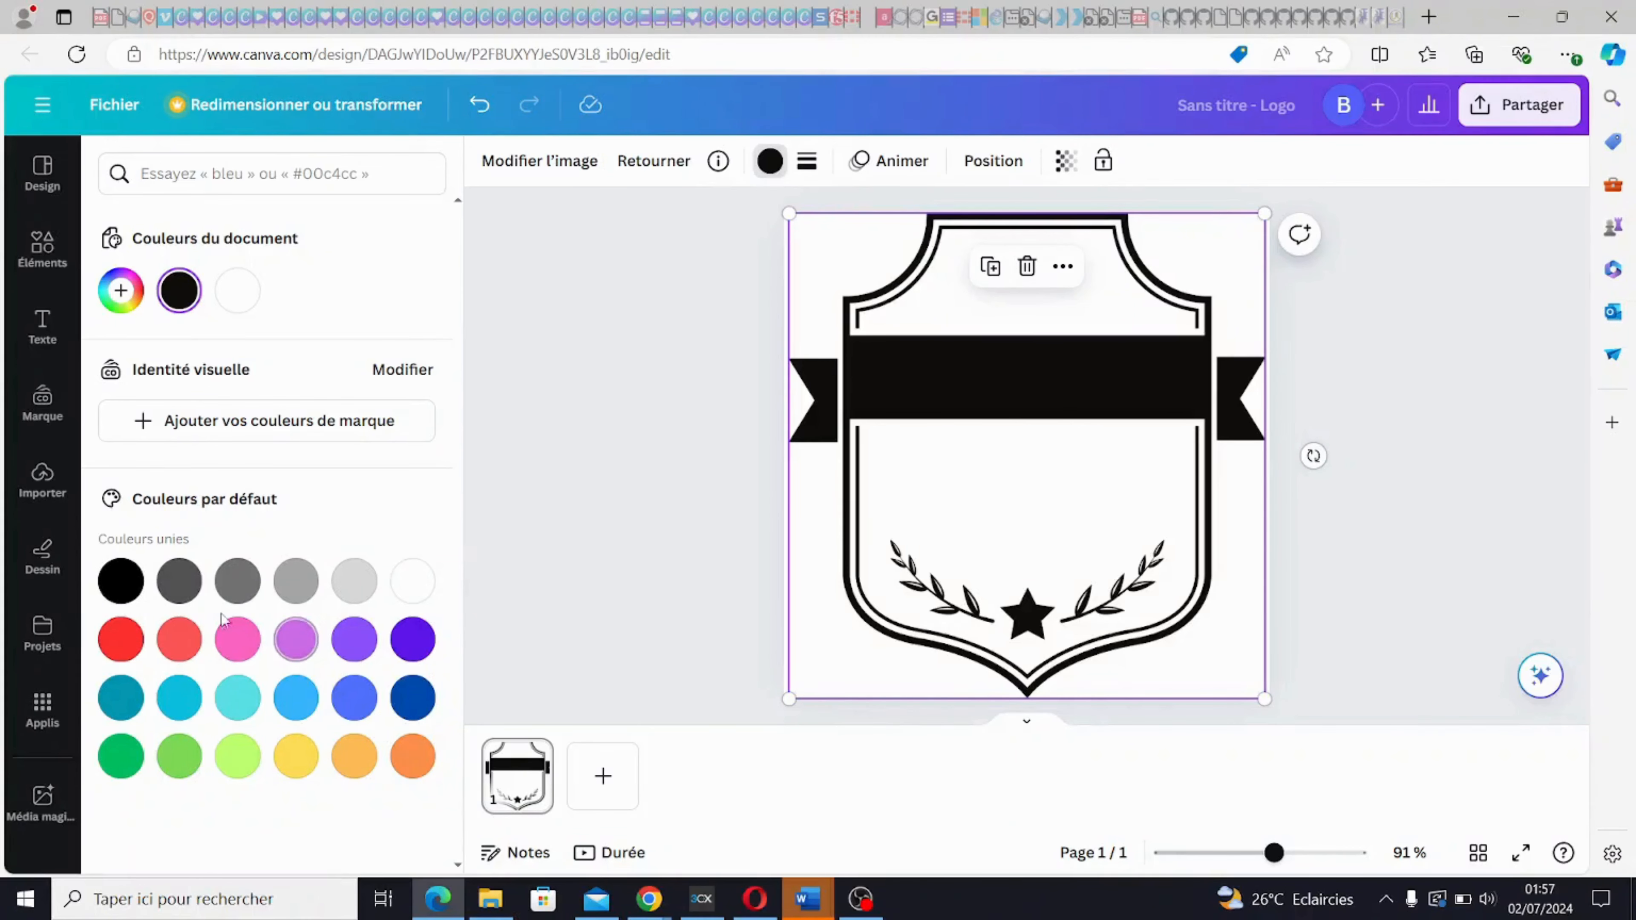
pyautogui.click(190, 634)
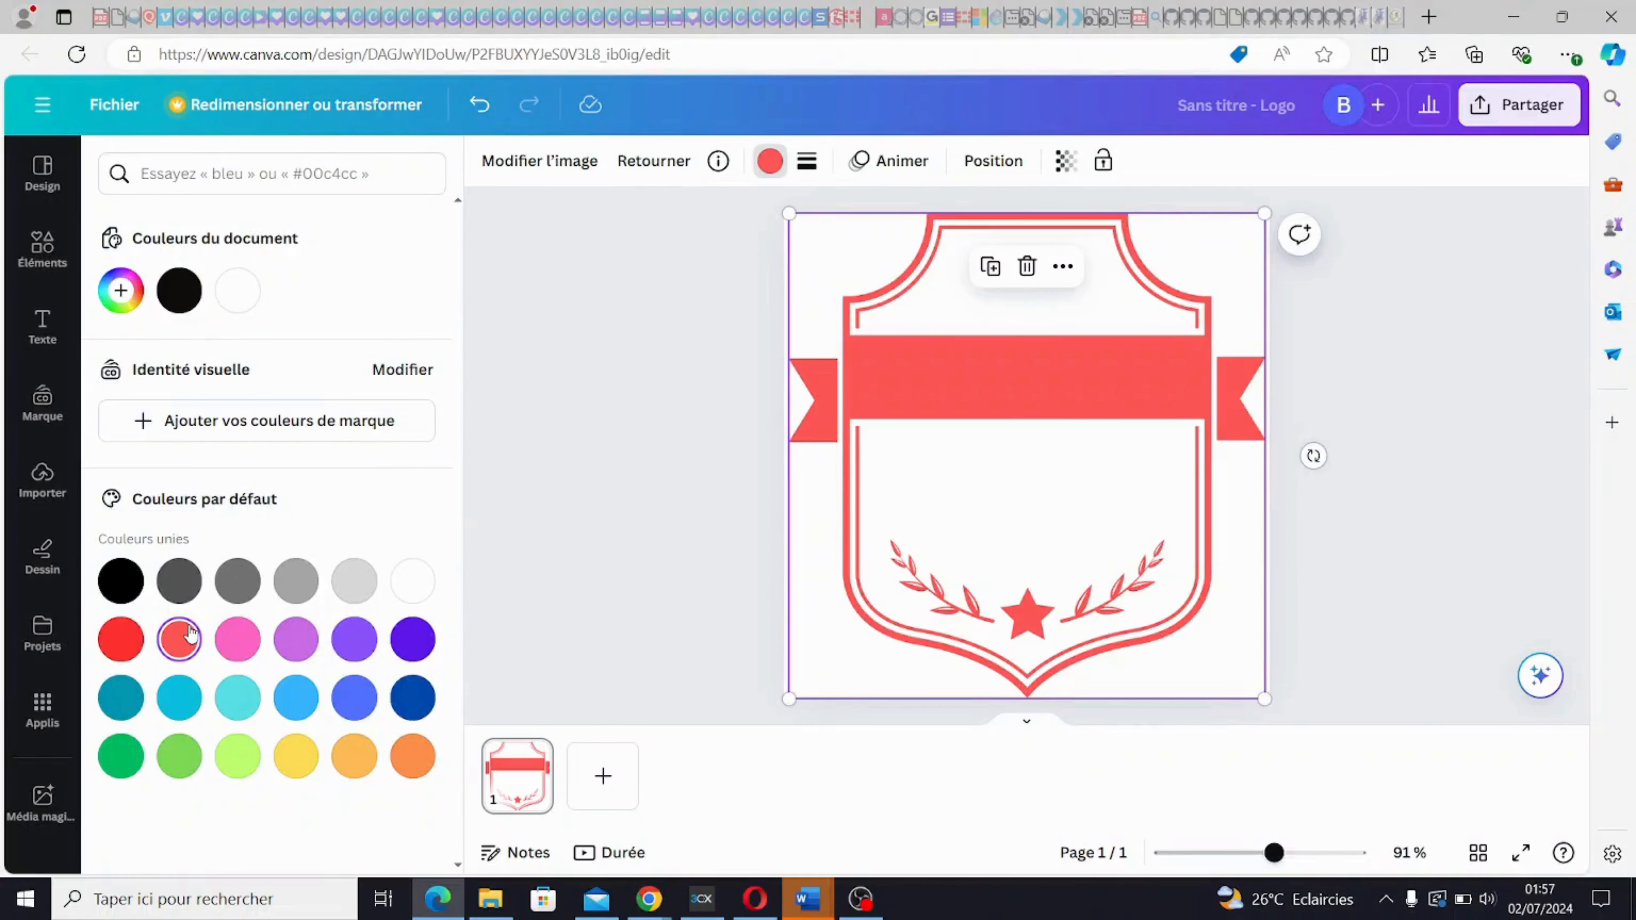
pyautogui.click(188, 701)
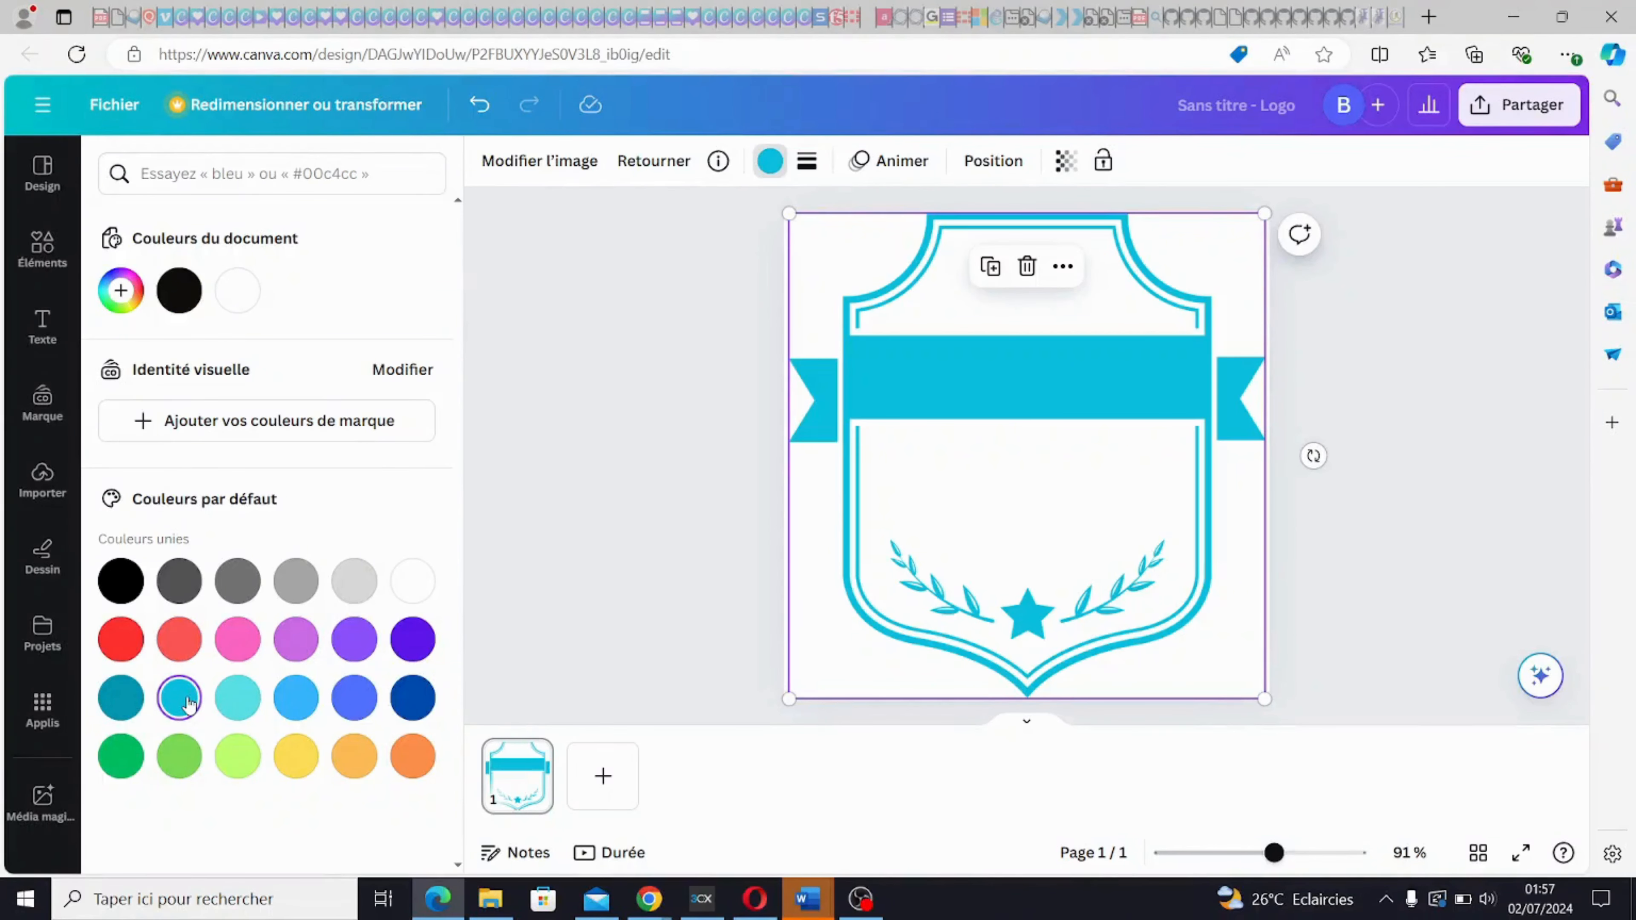
pyautogui.click(365, 706)
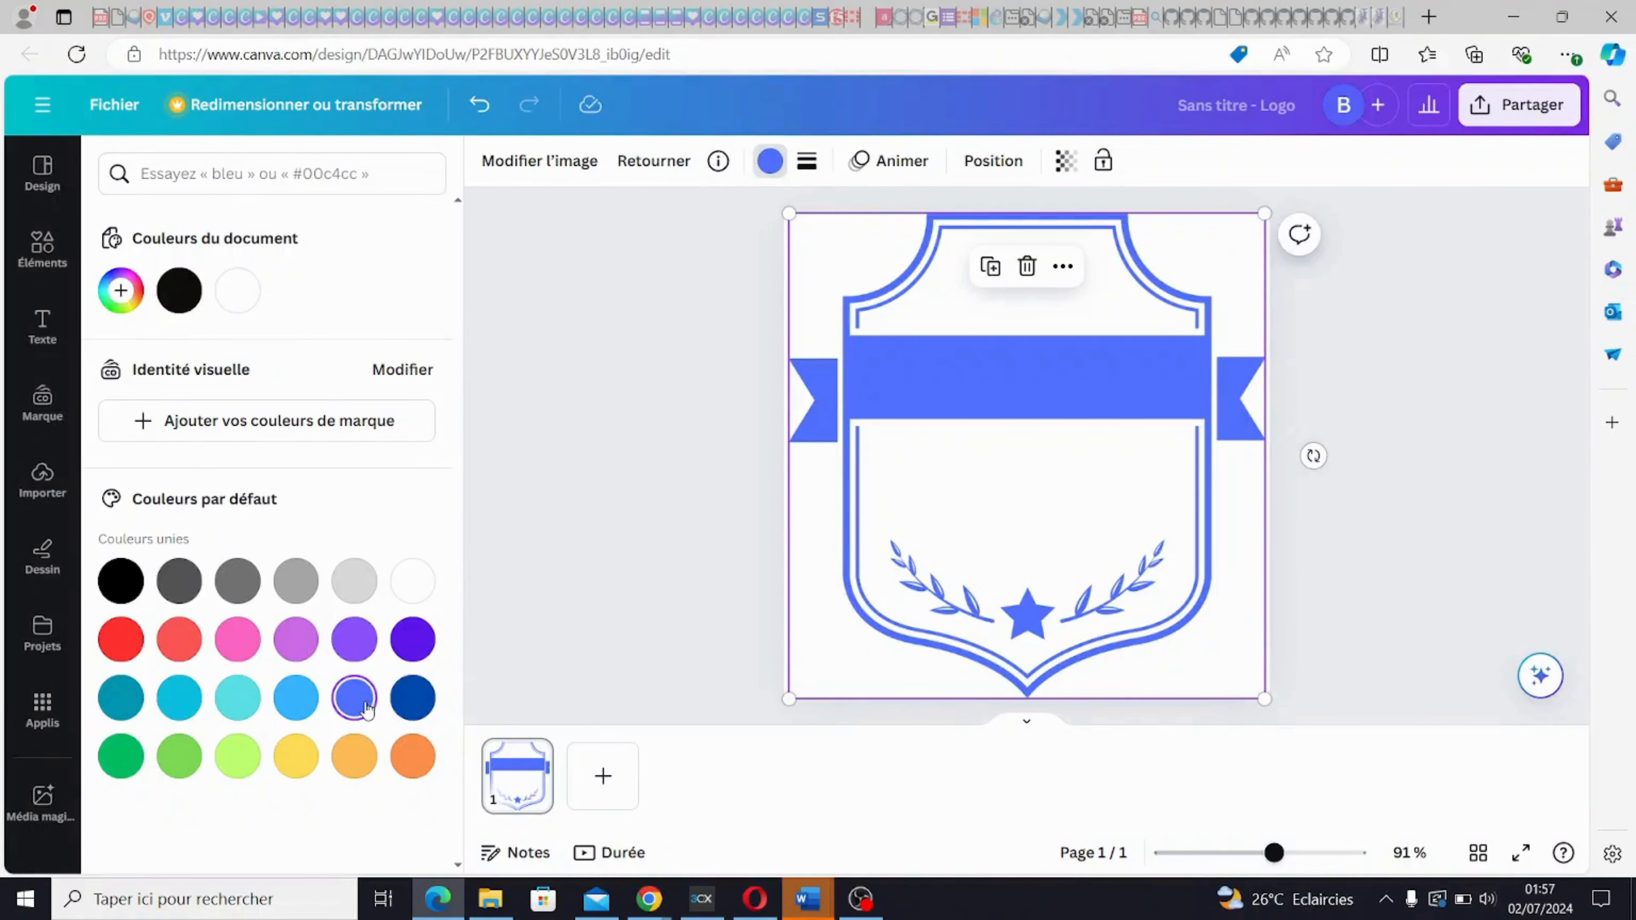
pyautogui.click(413, 717)
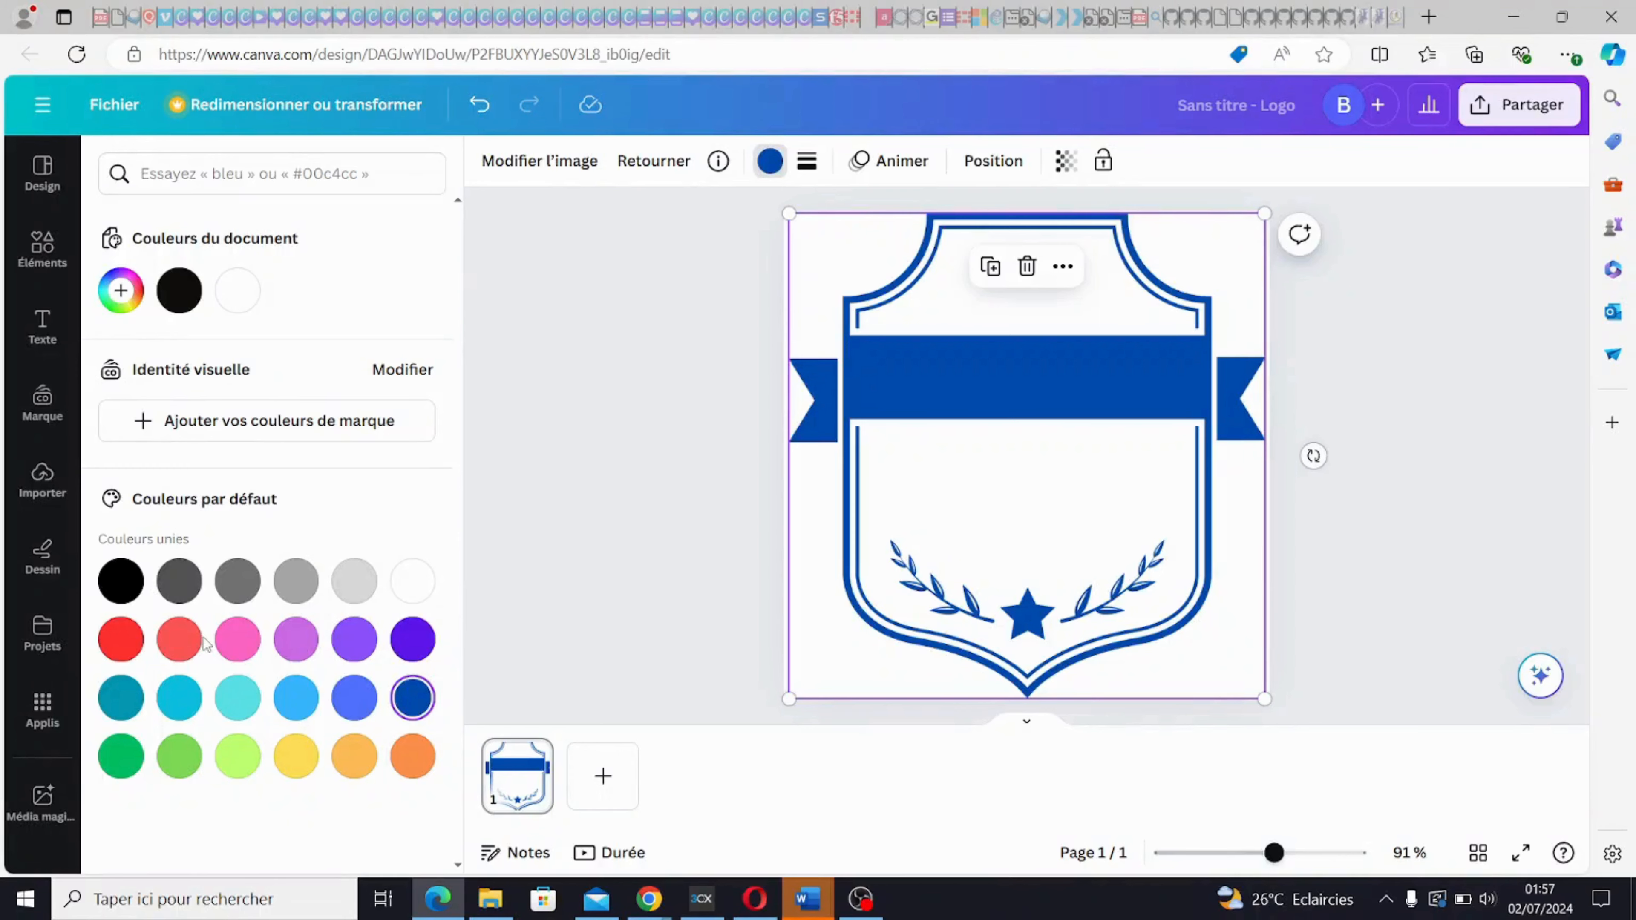
# - Give the shield badge a custom deep navy colour, #09164D
pyautogui.click(119, 290)
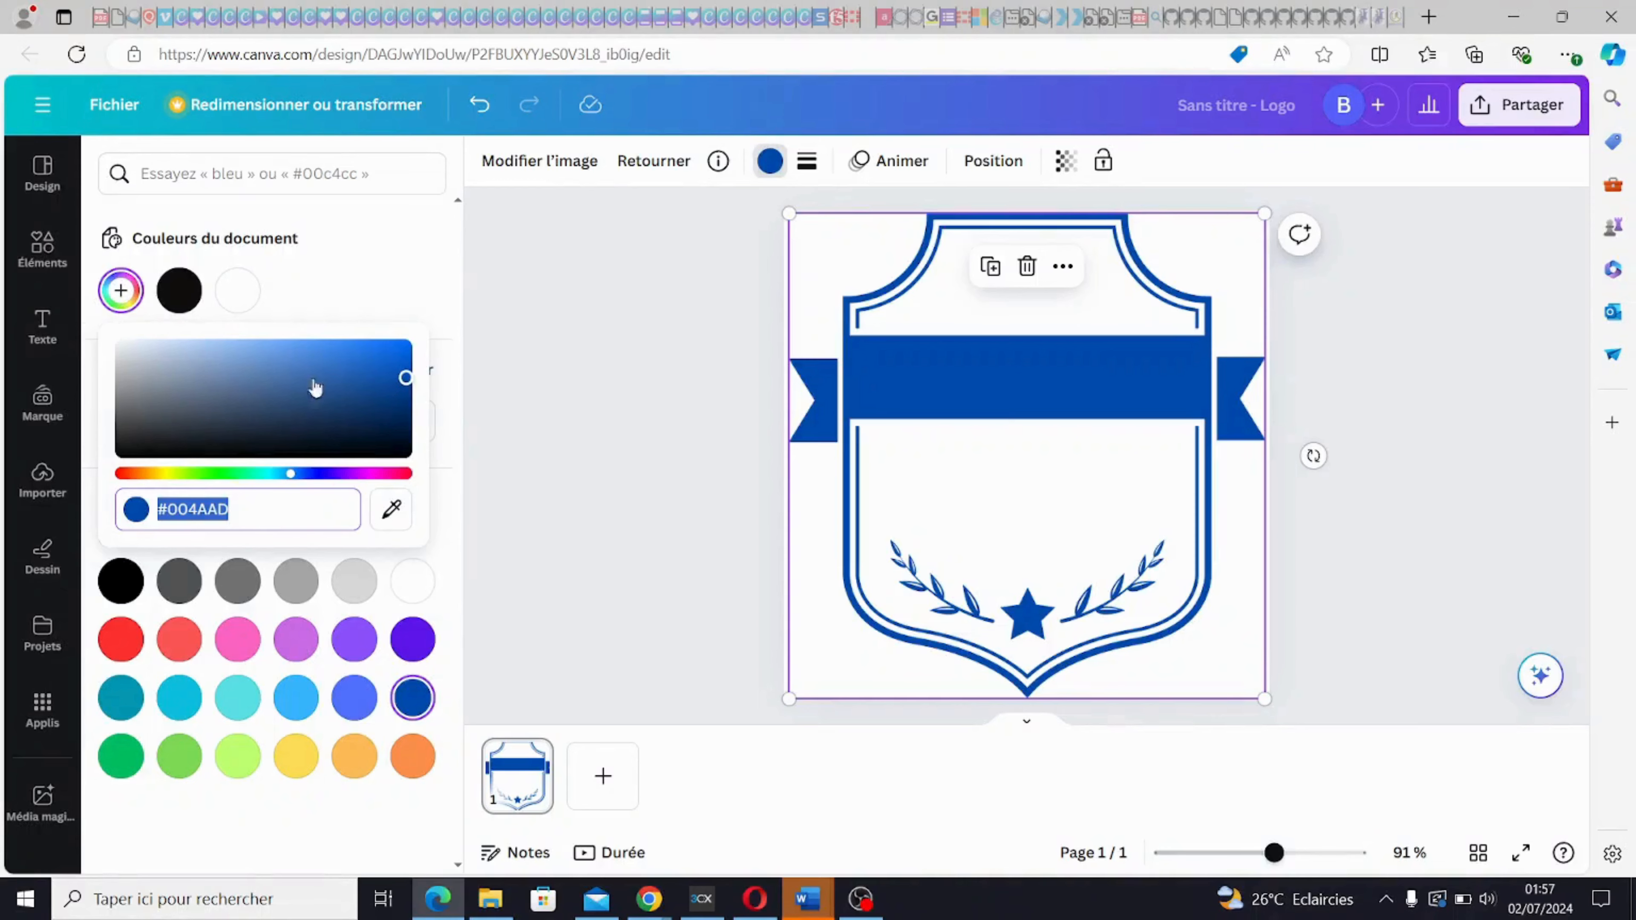
pyautogui.click(300, 479)
pyautogui.moveTo(300, 479); pyautogui.dragTo(311, 477)
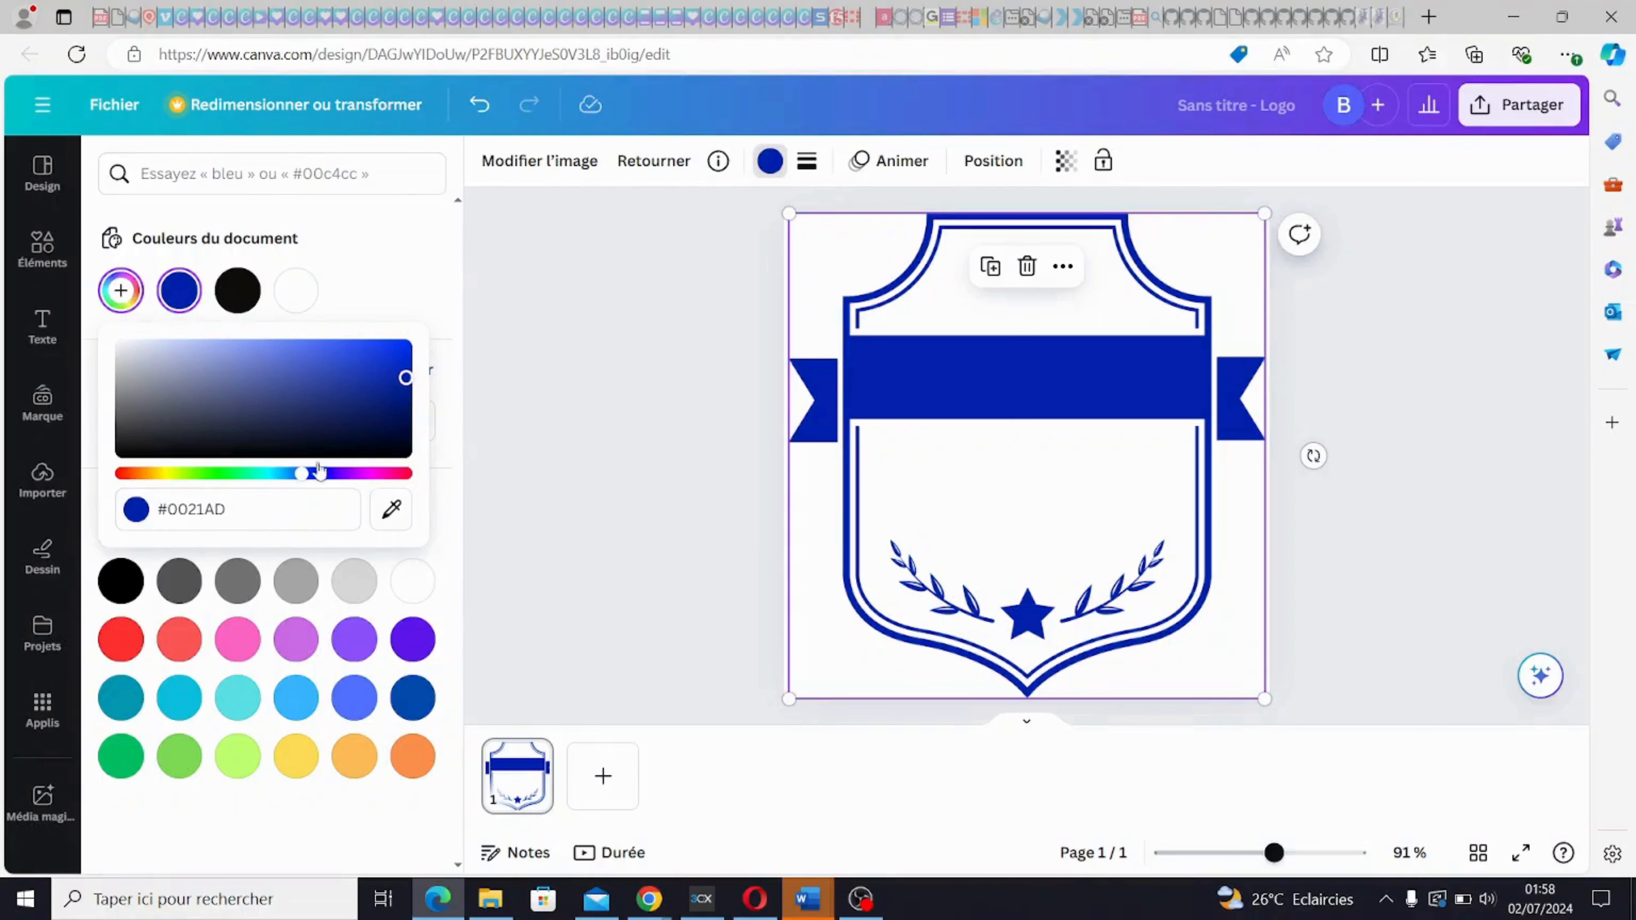
pyautogui.moveTo(400, 381)
pyautogui.mouseDown()
pyautogui.moveTo(365, 344)
pyautogui.moveTo(358, 416)
pyautogui.moveTo(378, 423)
pyautogui.mouseUp()
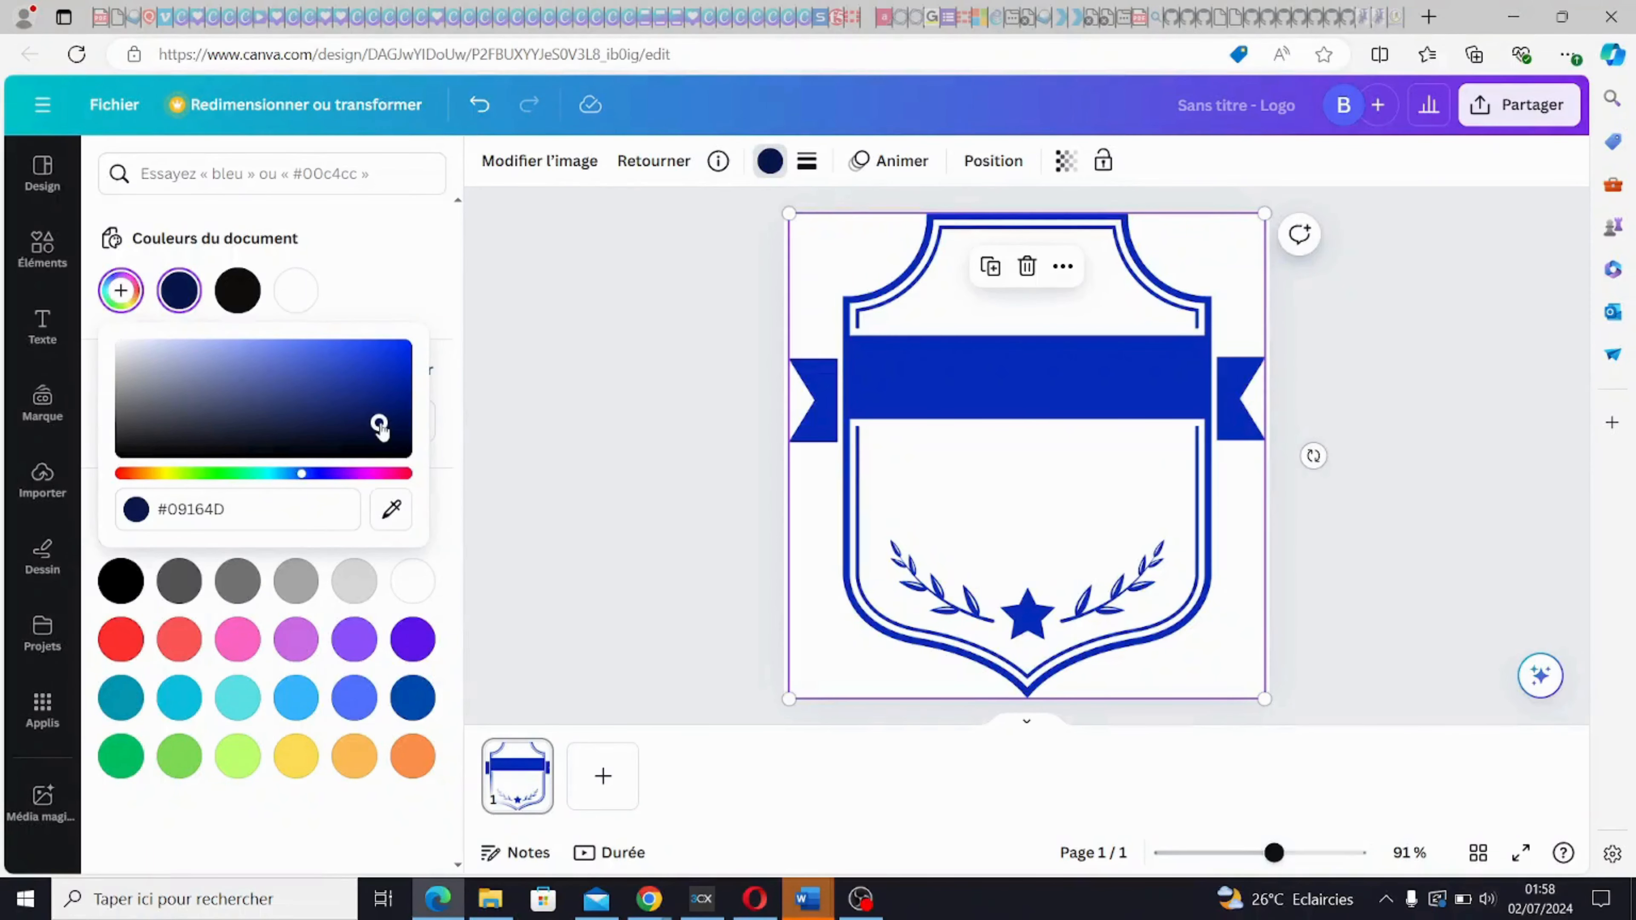
pyautogui.press('Escape')
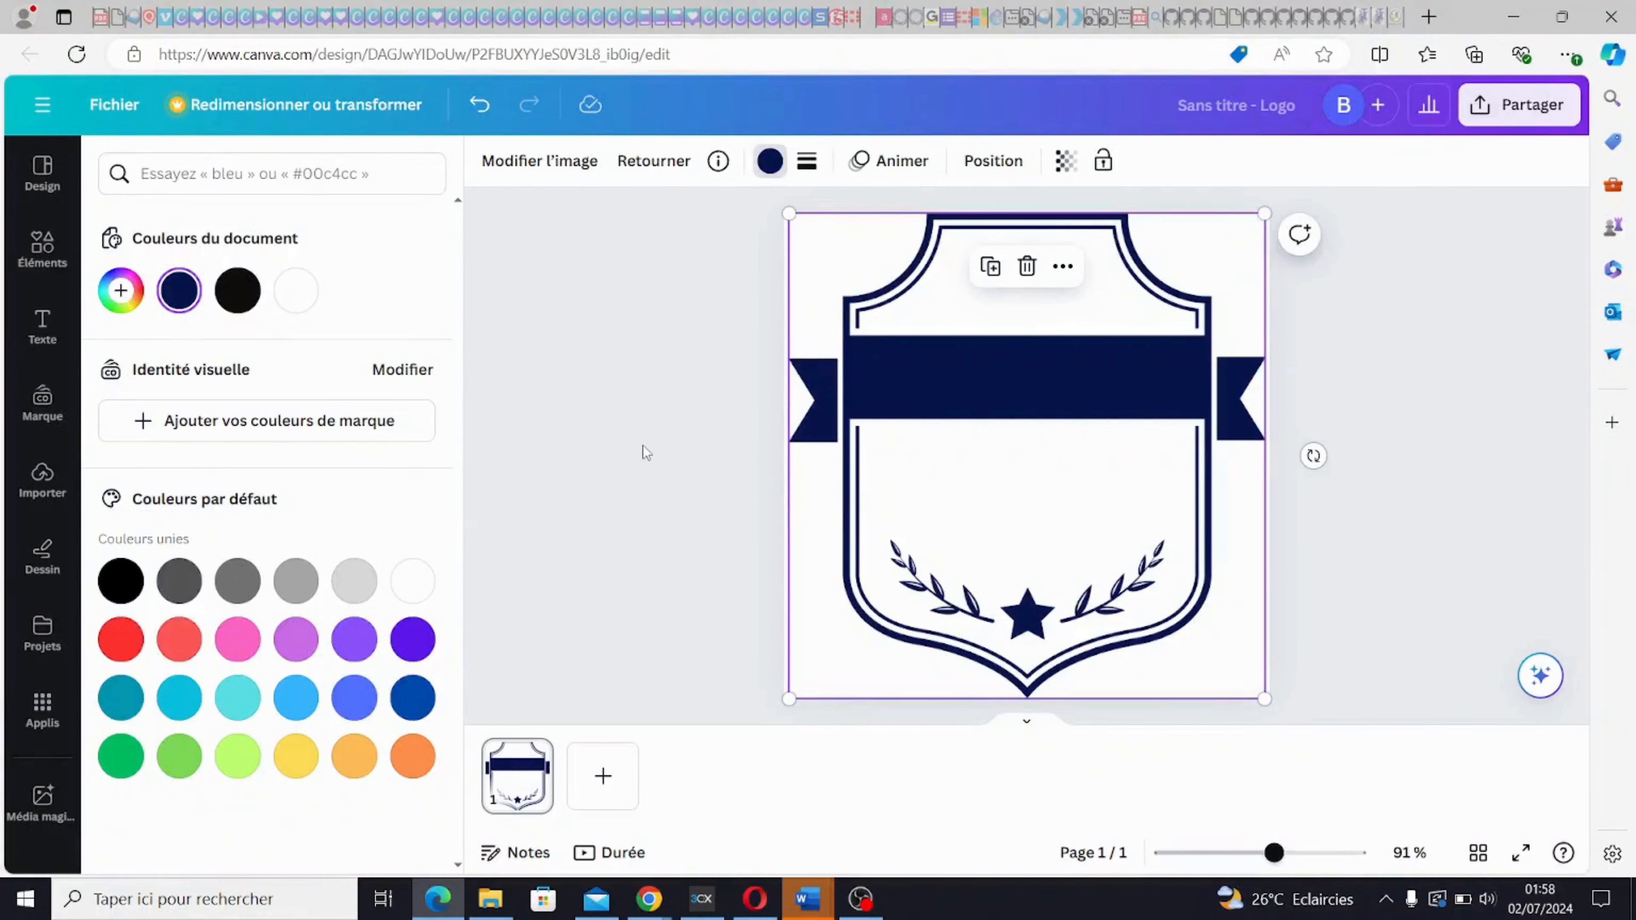
# - Add a title text to the page reading "Lycée Moderne"
pyautogui.click(1001, 420)
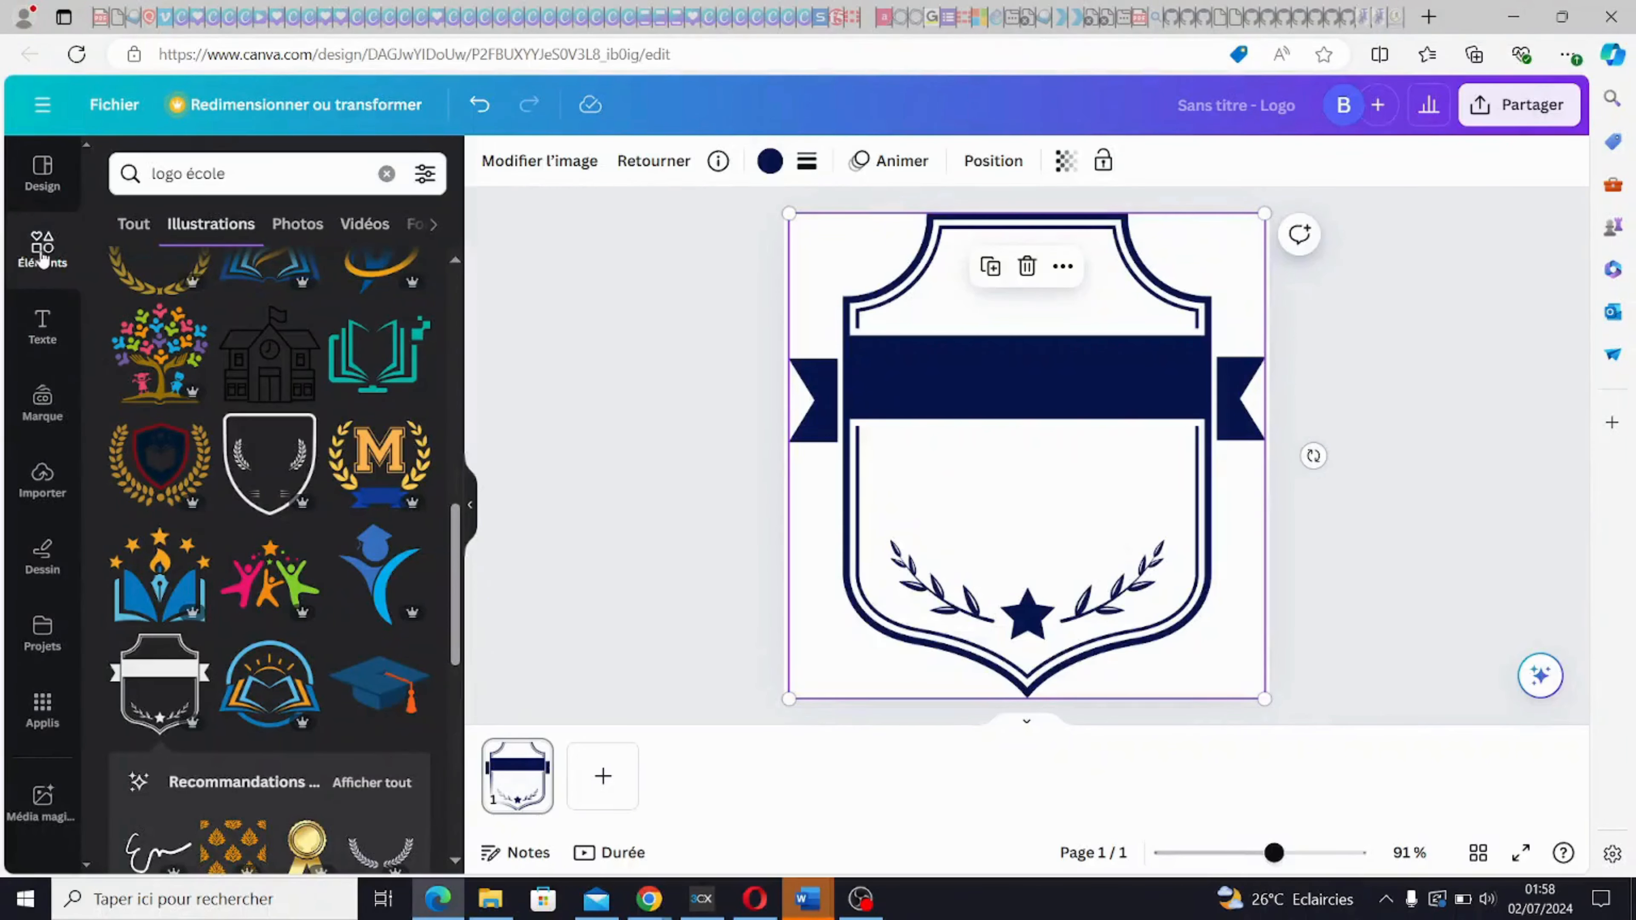
pyautogui.click(42, 330)
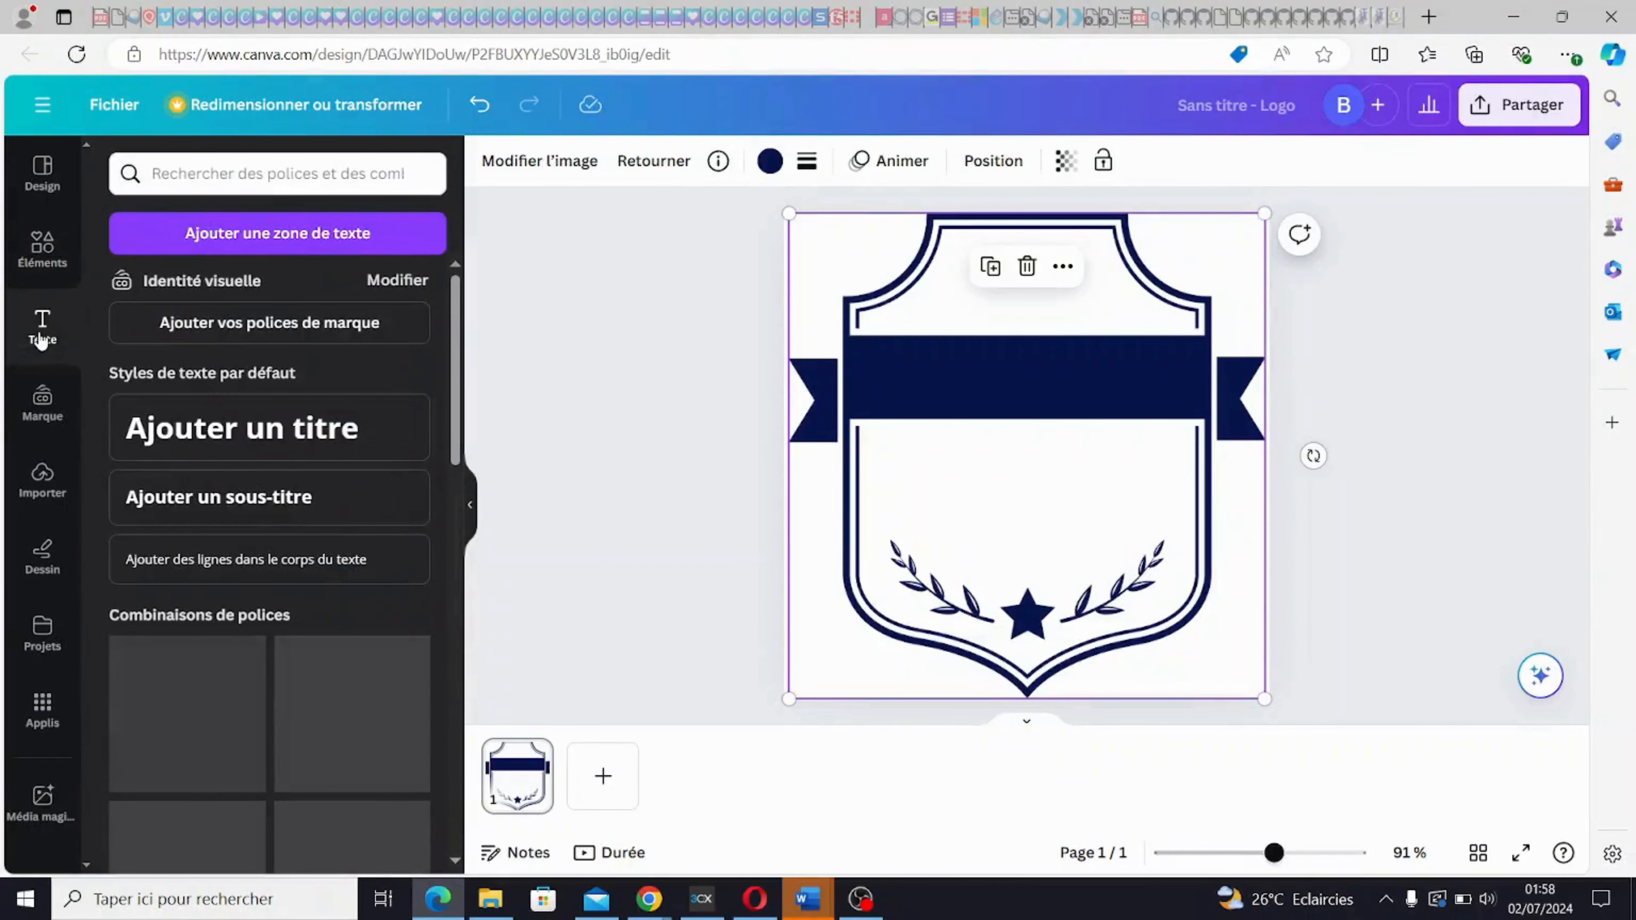
pyautogui.click(266, 429)
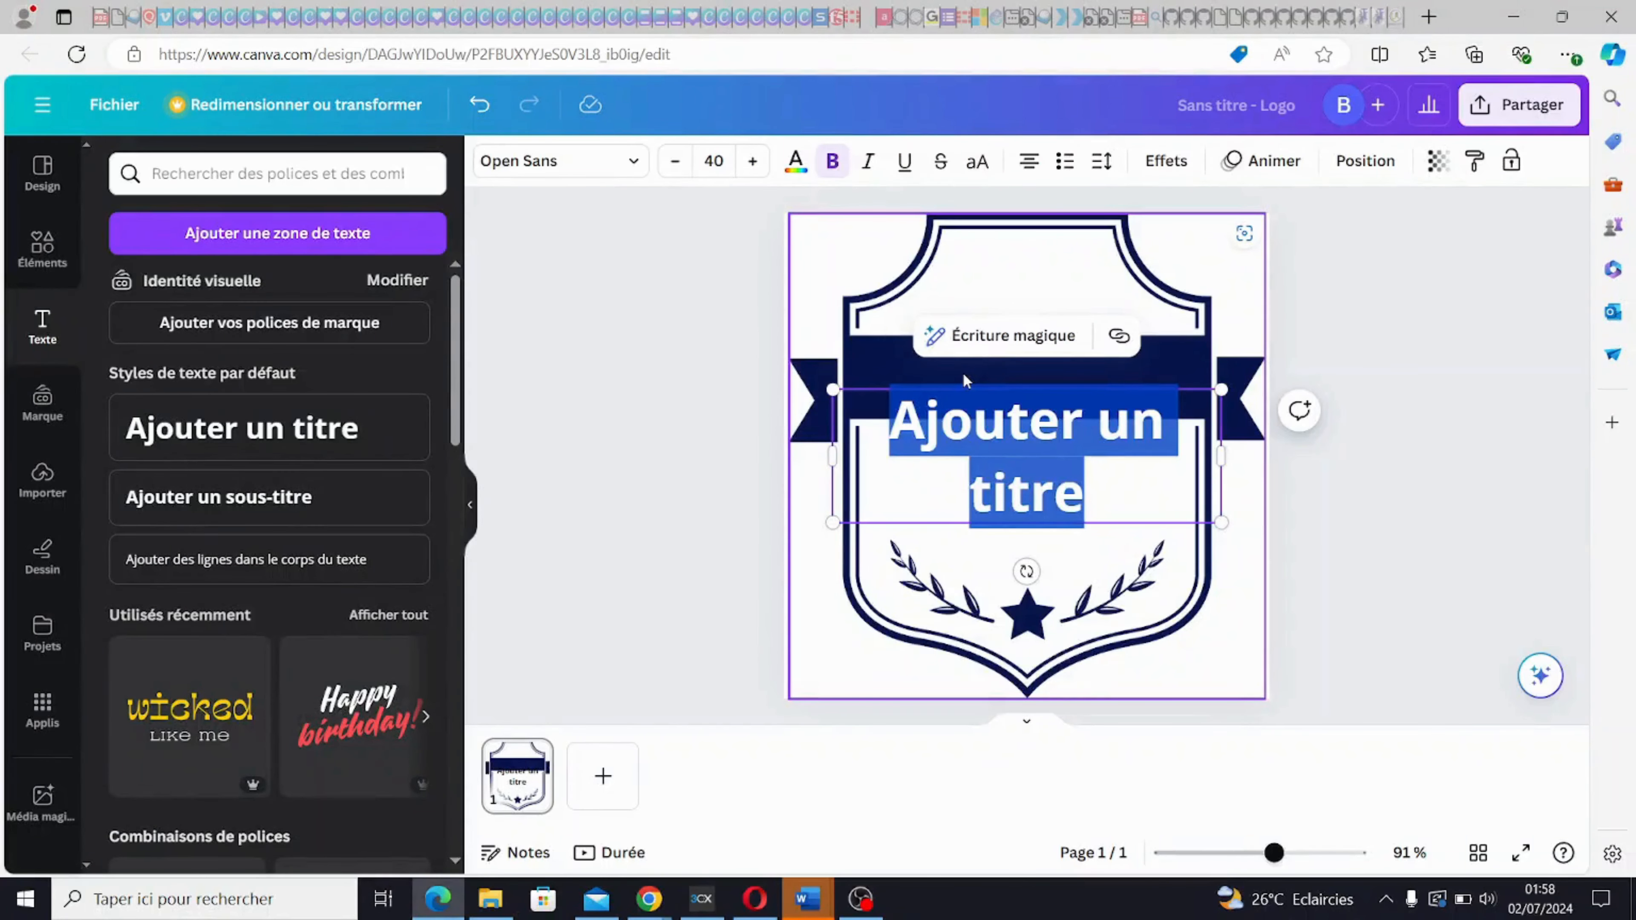
pyautogui.write('L')
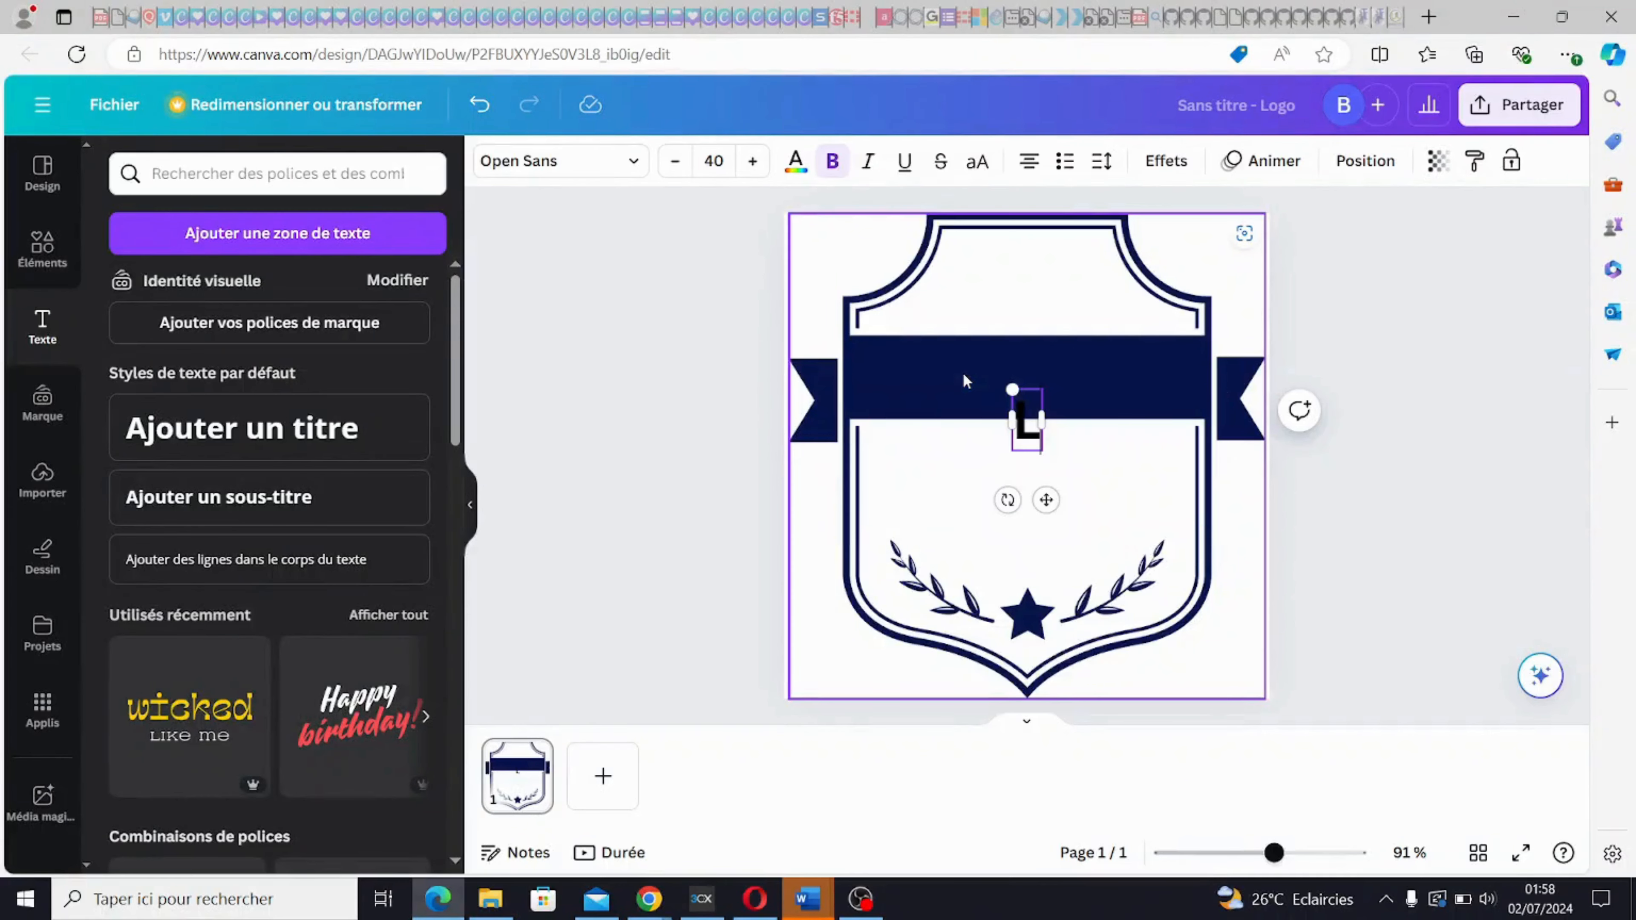
pyautogui.write('y')
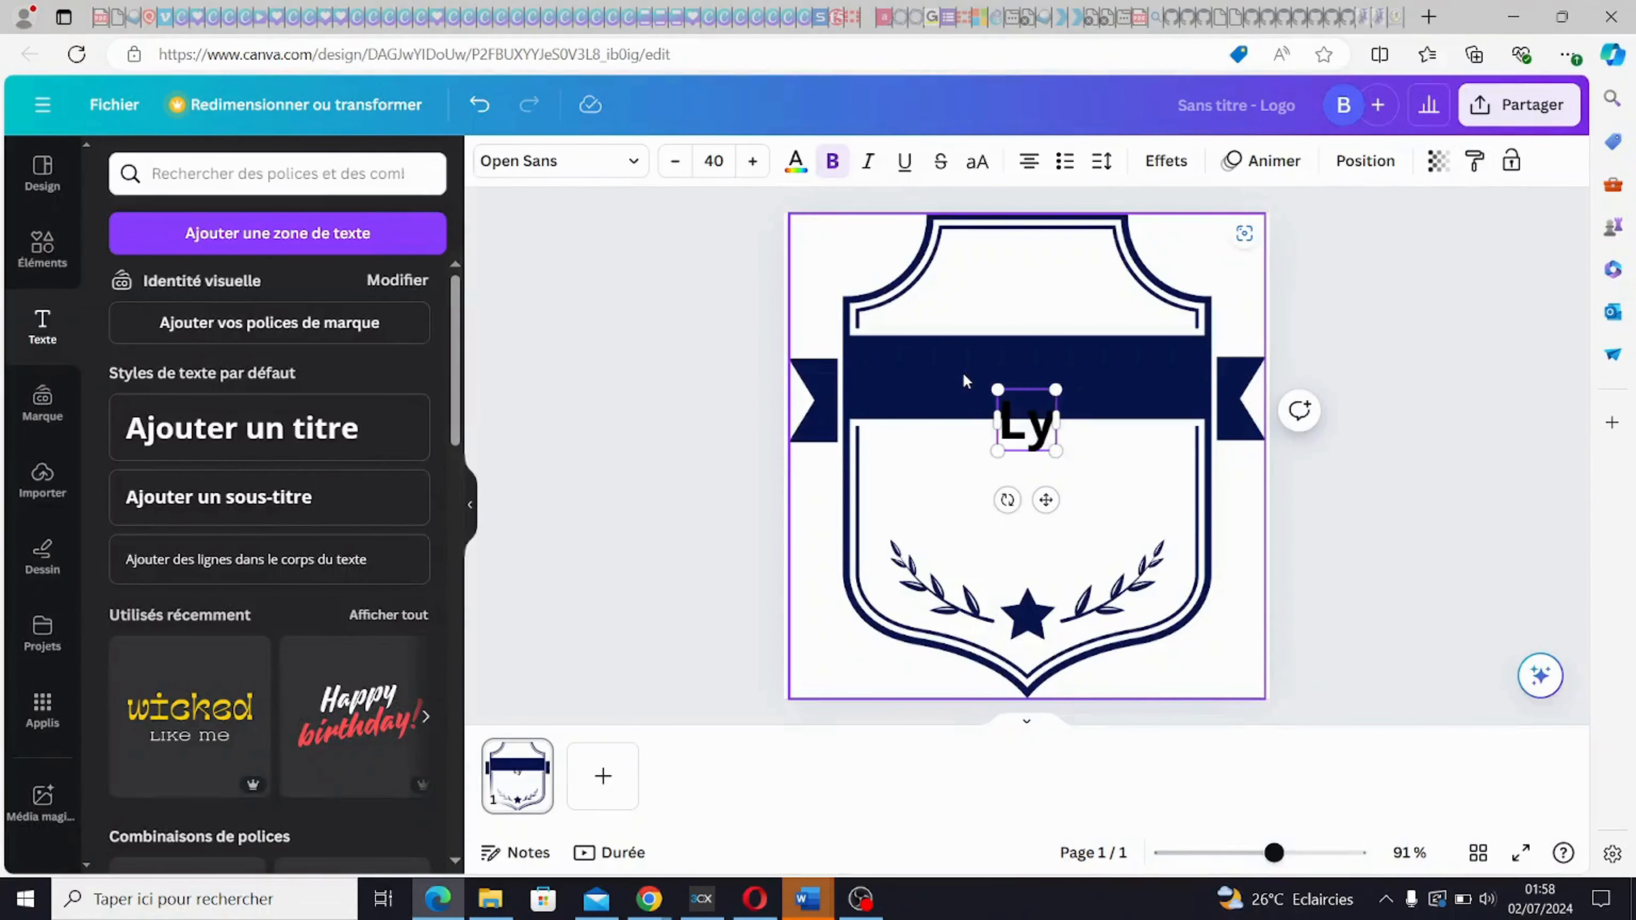
pyautogui.write('cée M')
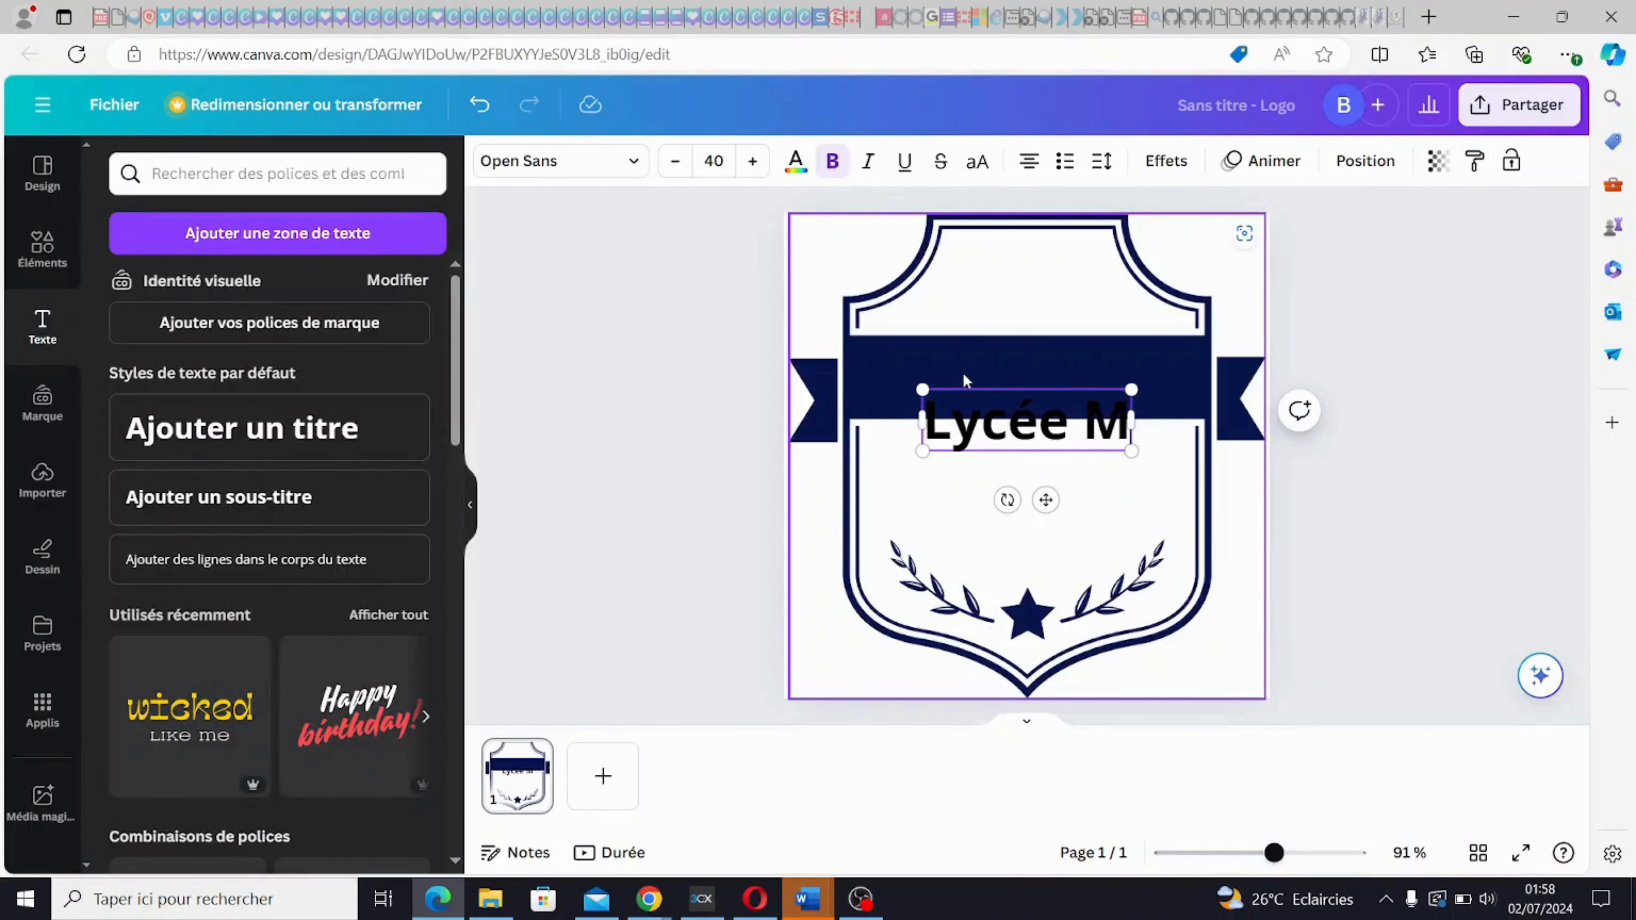
pyautogui.write('ode')
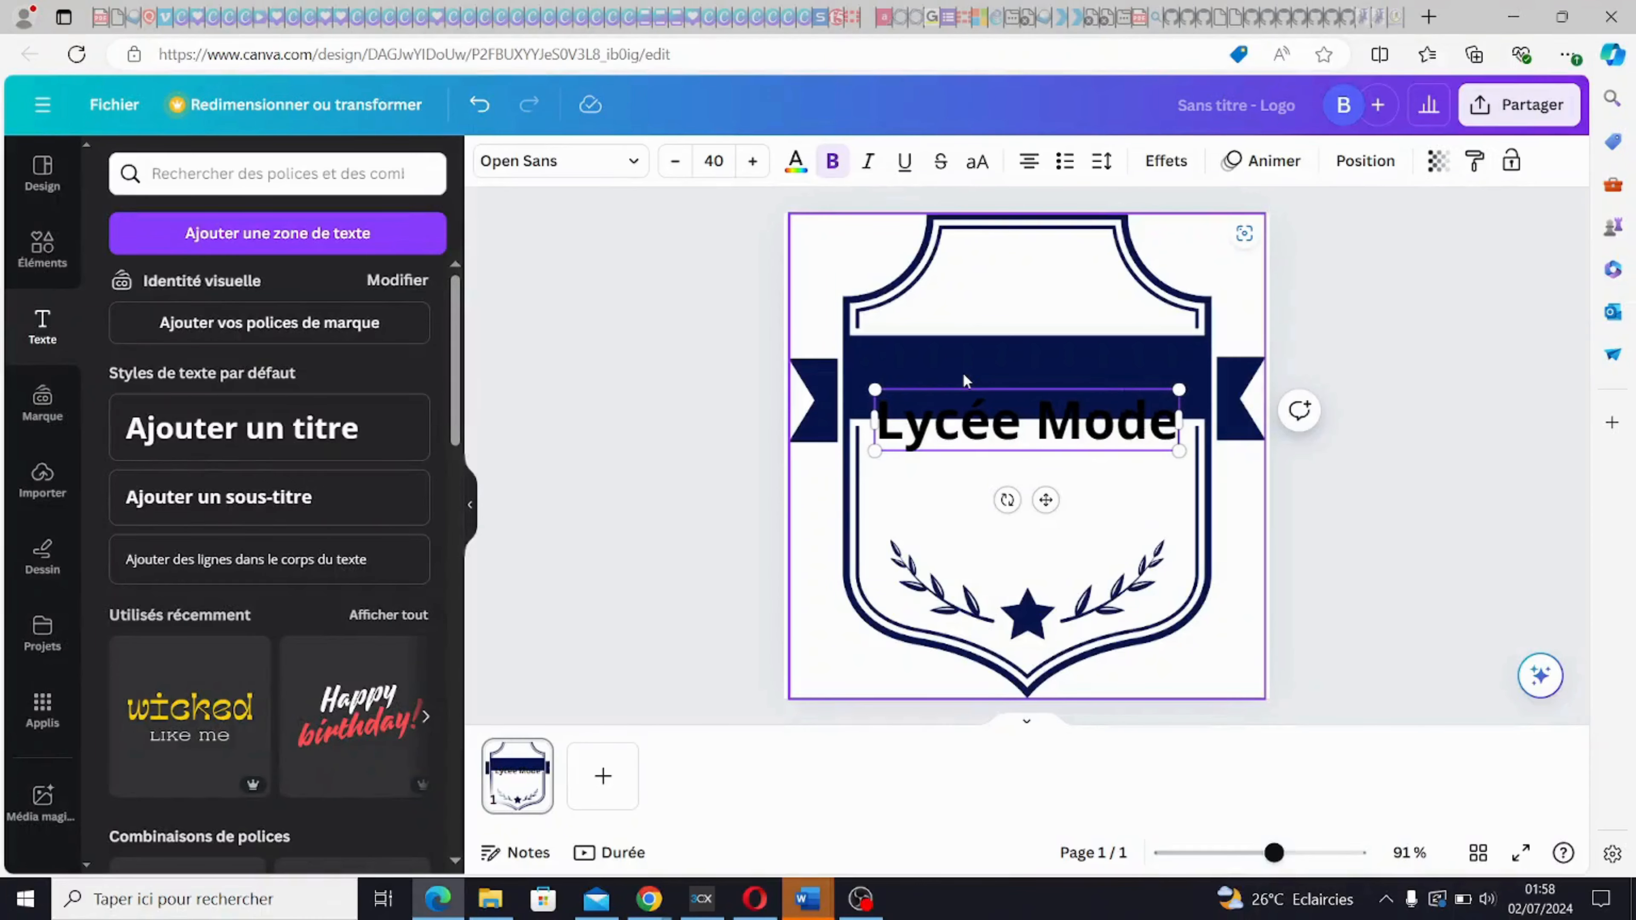
pyautogui.write('n')
pyautogui.press('BackSpace')
pyautogui.write('rne')
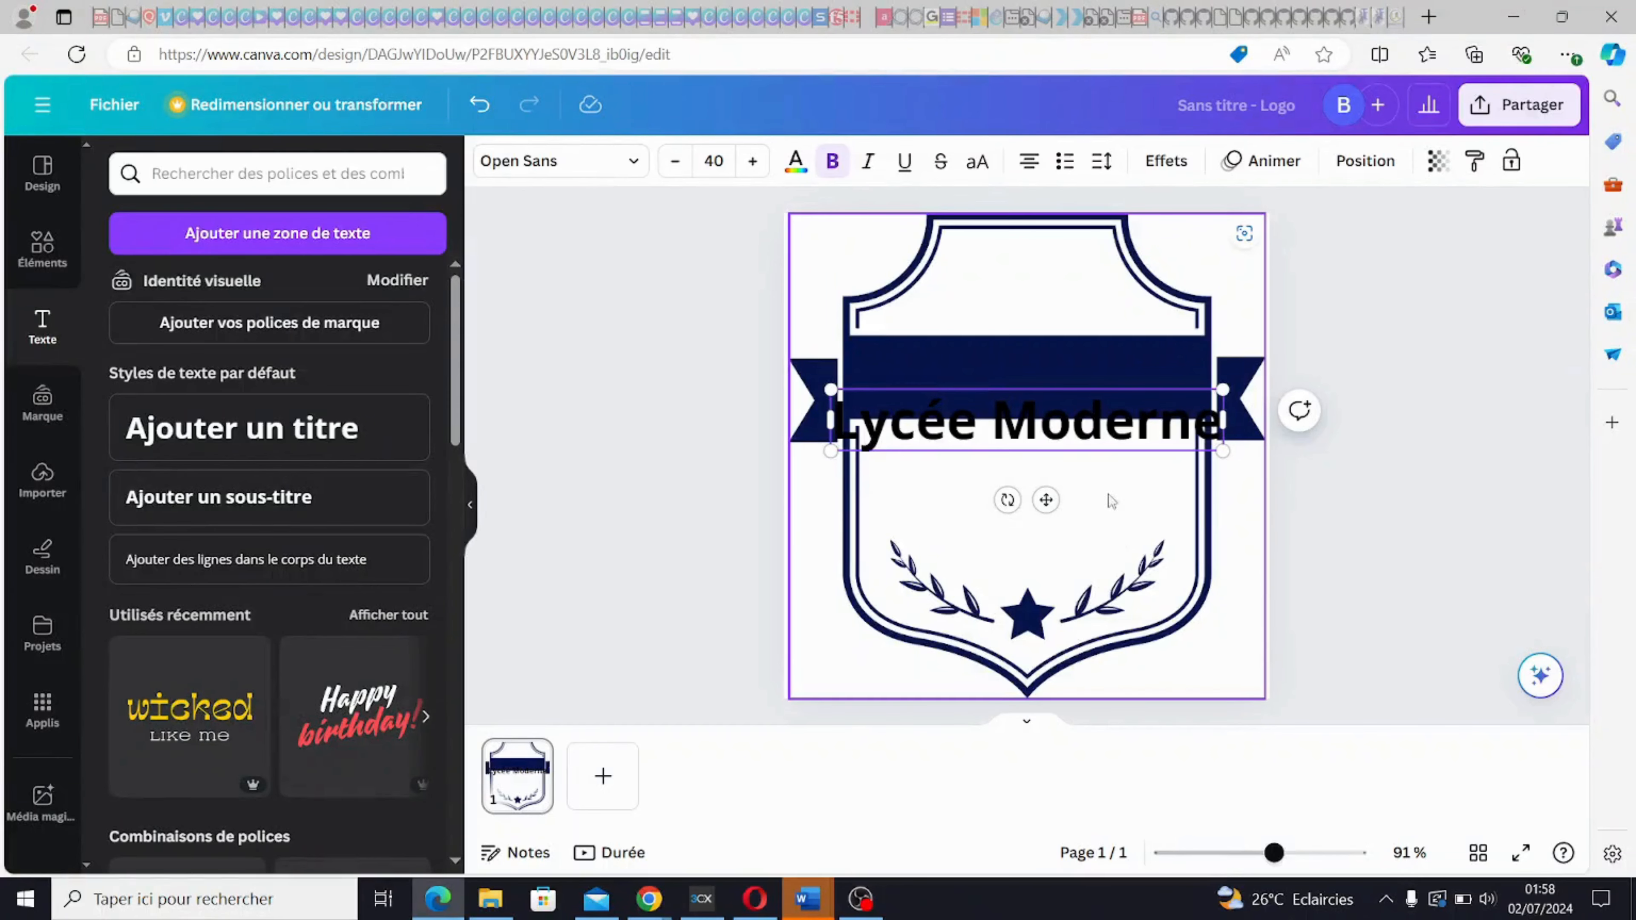
# - Move the "Lycée Moderne" title up onto the shield's navy banner
pyautogui.click(1128, 522)
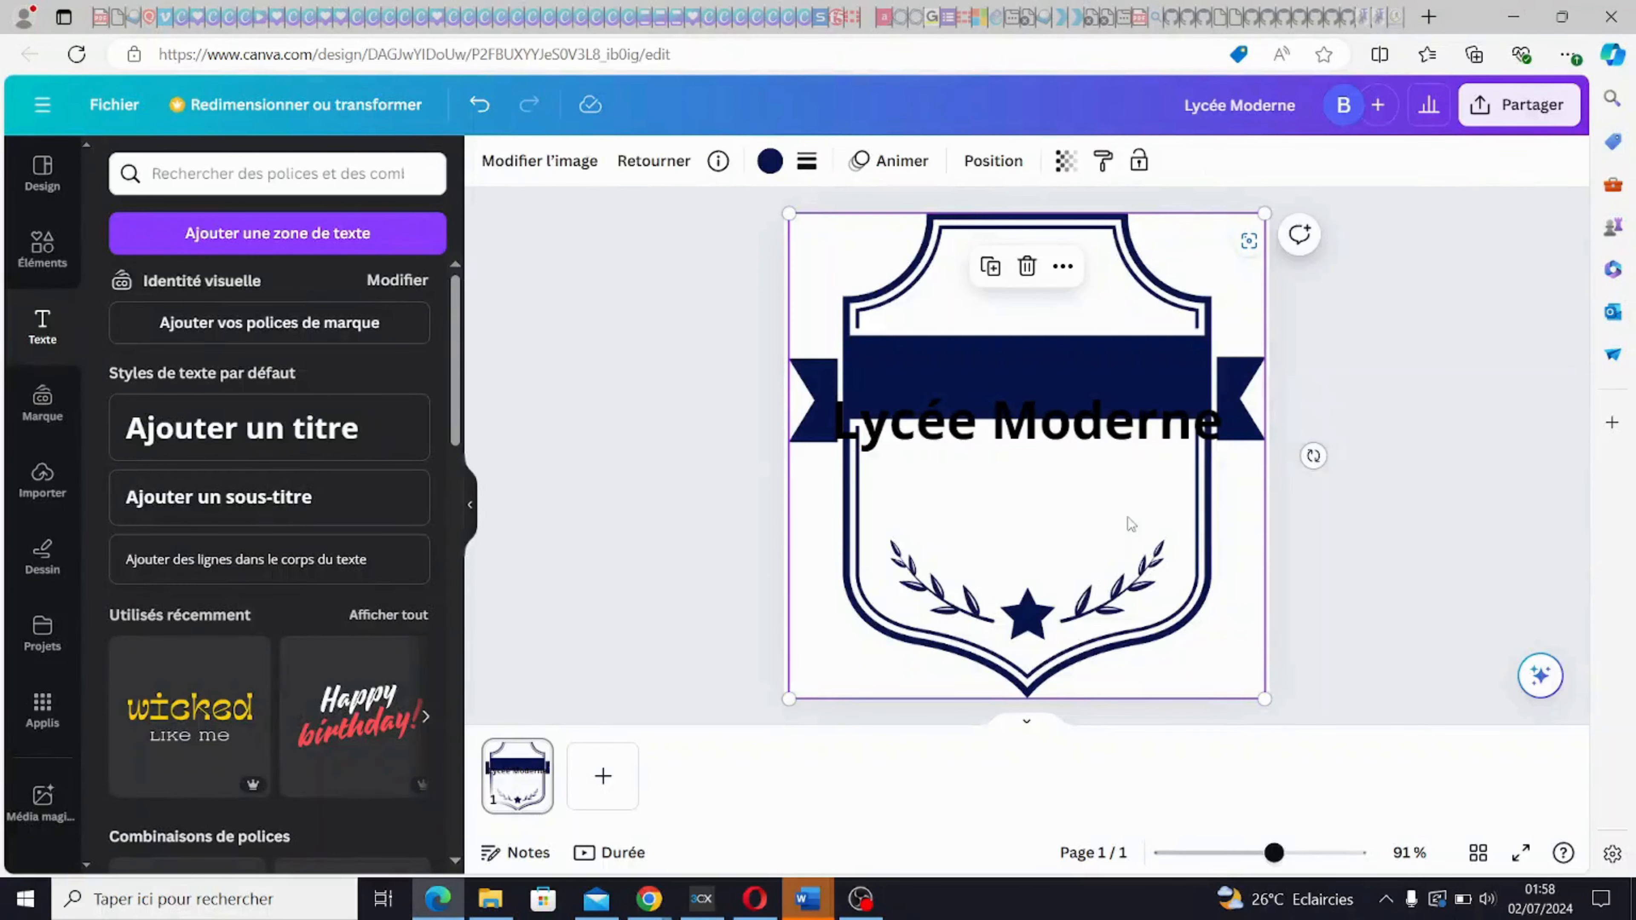
pyautogui.click(1106, 437)
pyautogui.moveTo(1046, 501); pyautogui.dragTo(1058, 443)
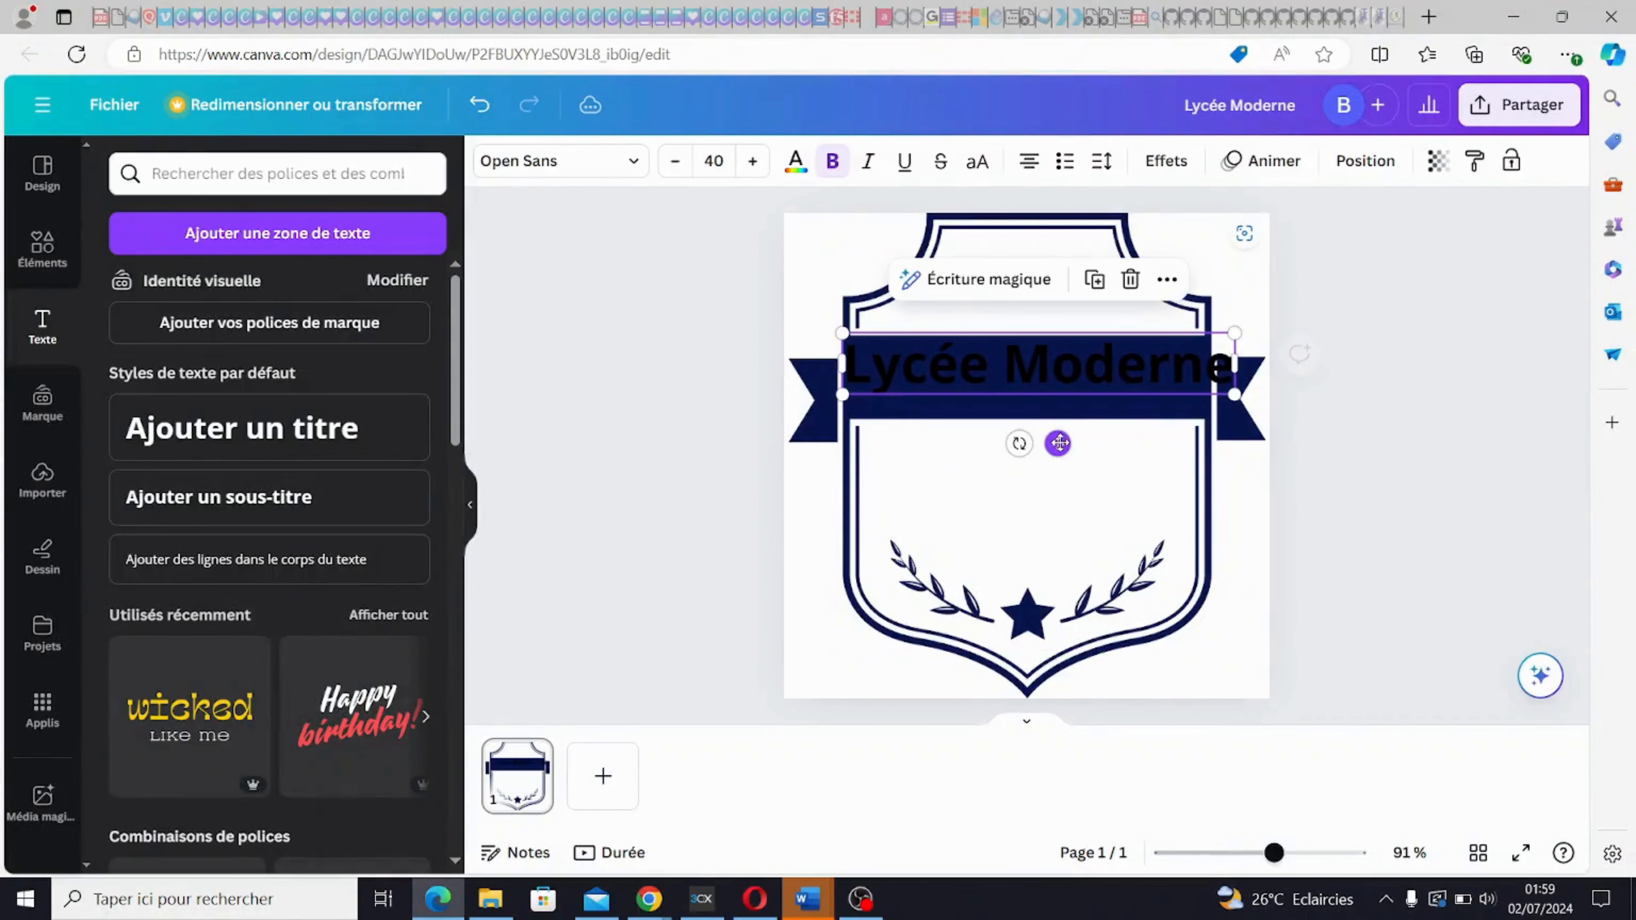
# - Try the Agrandir font on the "Lycée Moderne" title and settle on Playfair Display
pyautogui.doubleClick(1155, 378)
pyautogui.tripleClick(1155, 373)
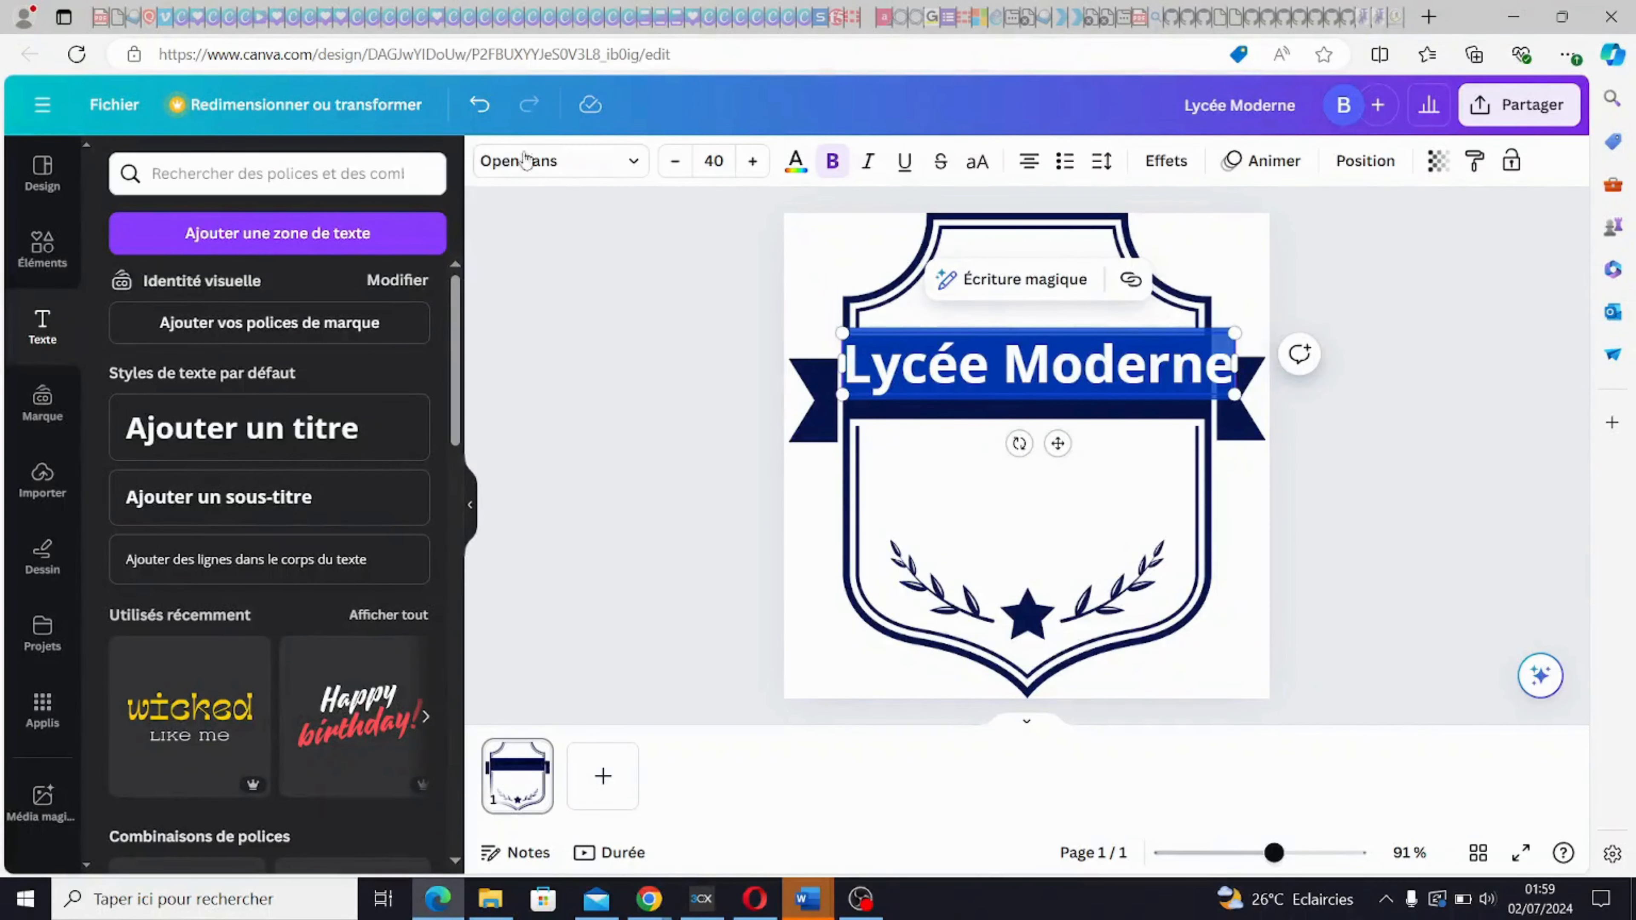
pyautogui.click(636, 162)
pyautogui.click(635, 163)
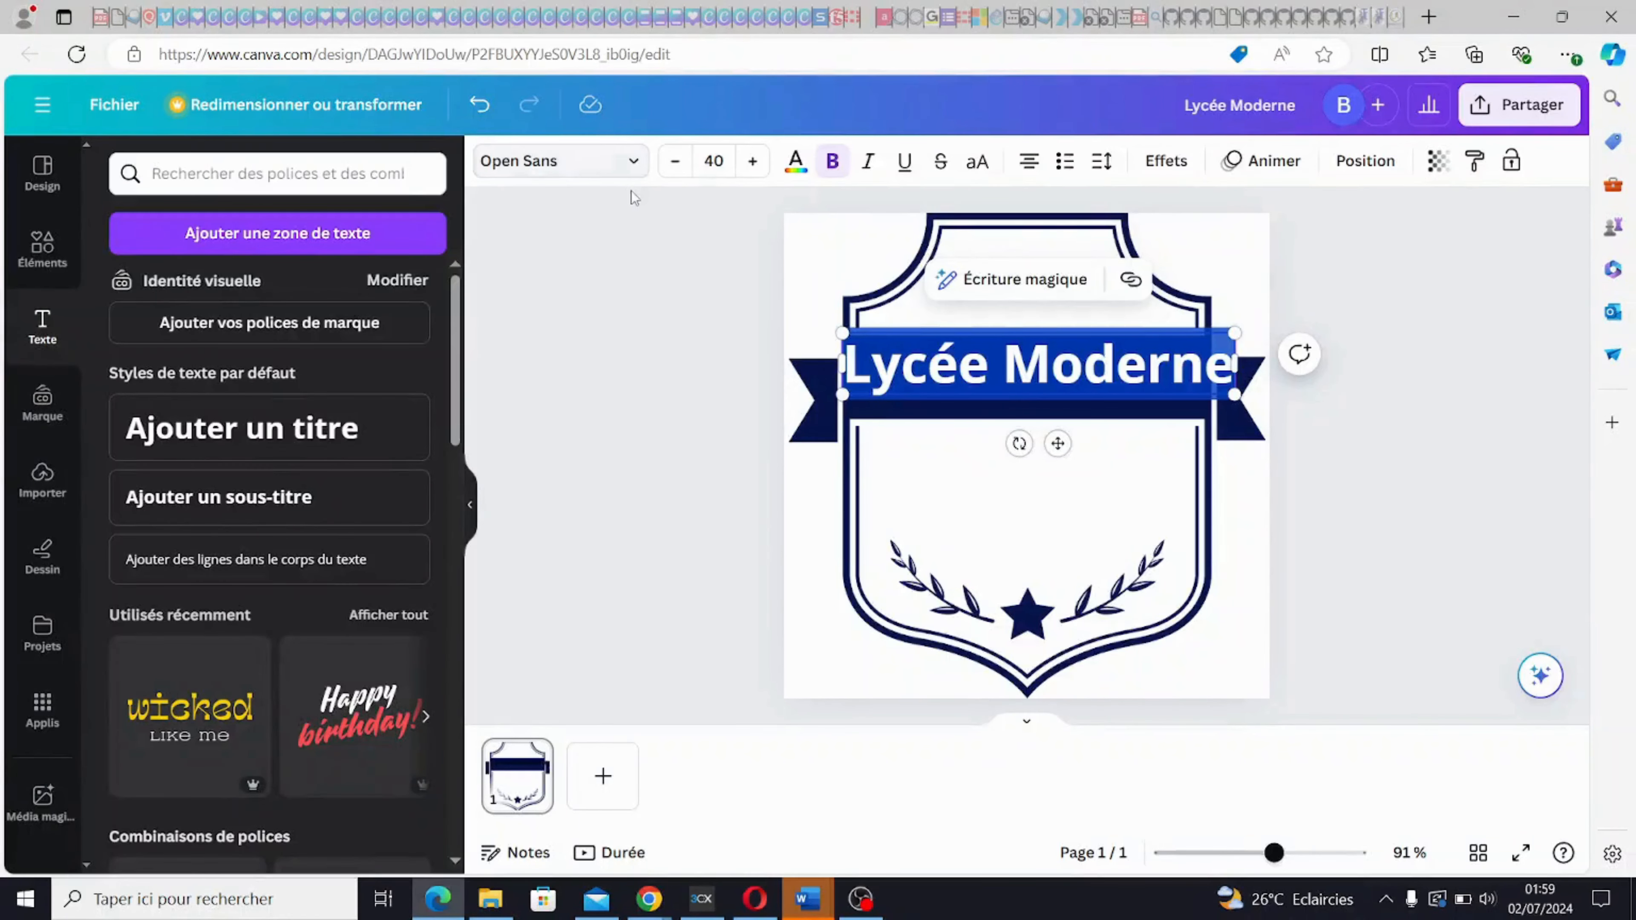
pyautogui.click(635, 162)
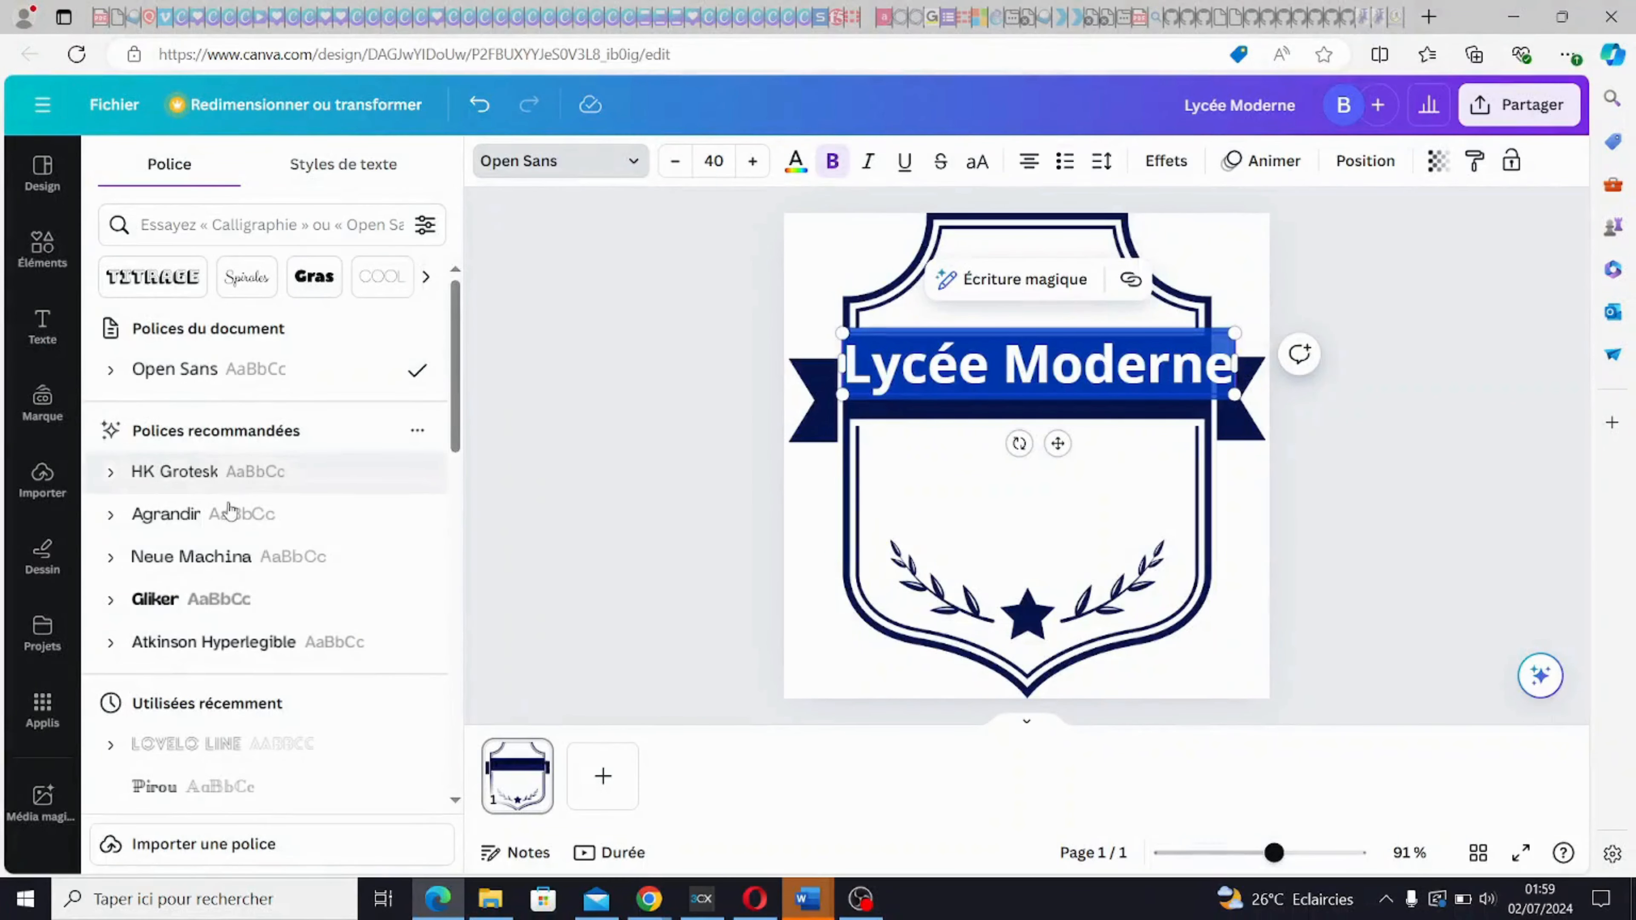
pyautogui.click(162, 522)
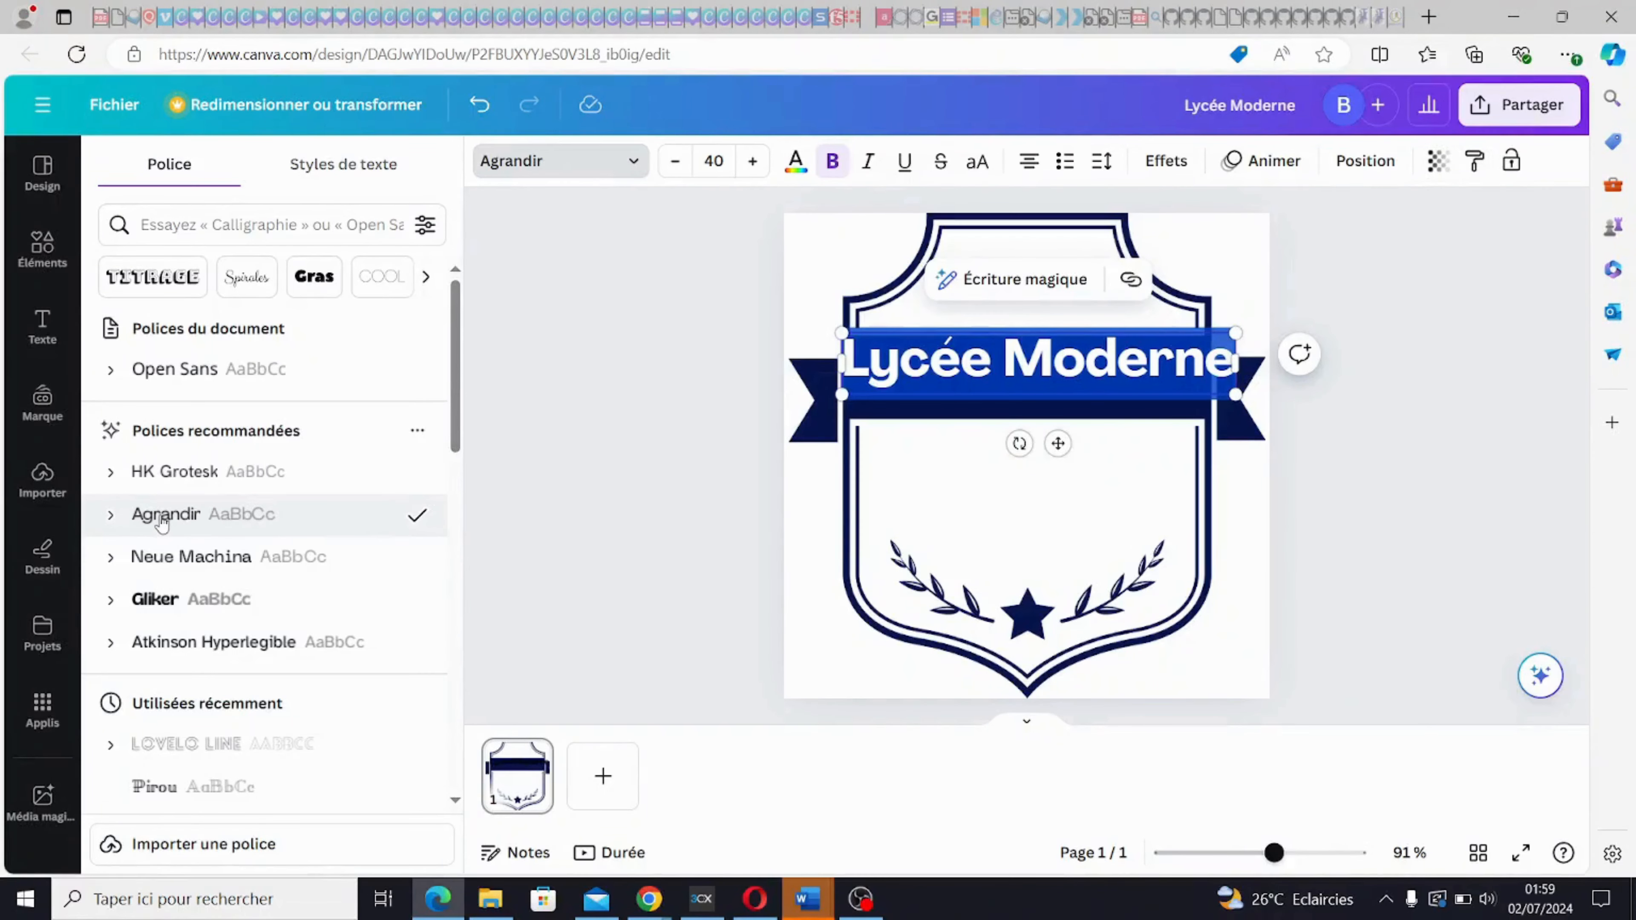
pyautogui.moveTo(456, 360); pyautogui.dragTo(455, 440)
pyautogui.click(191, 509)
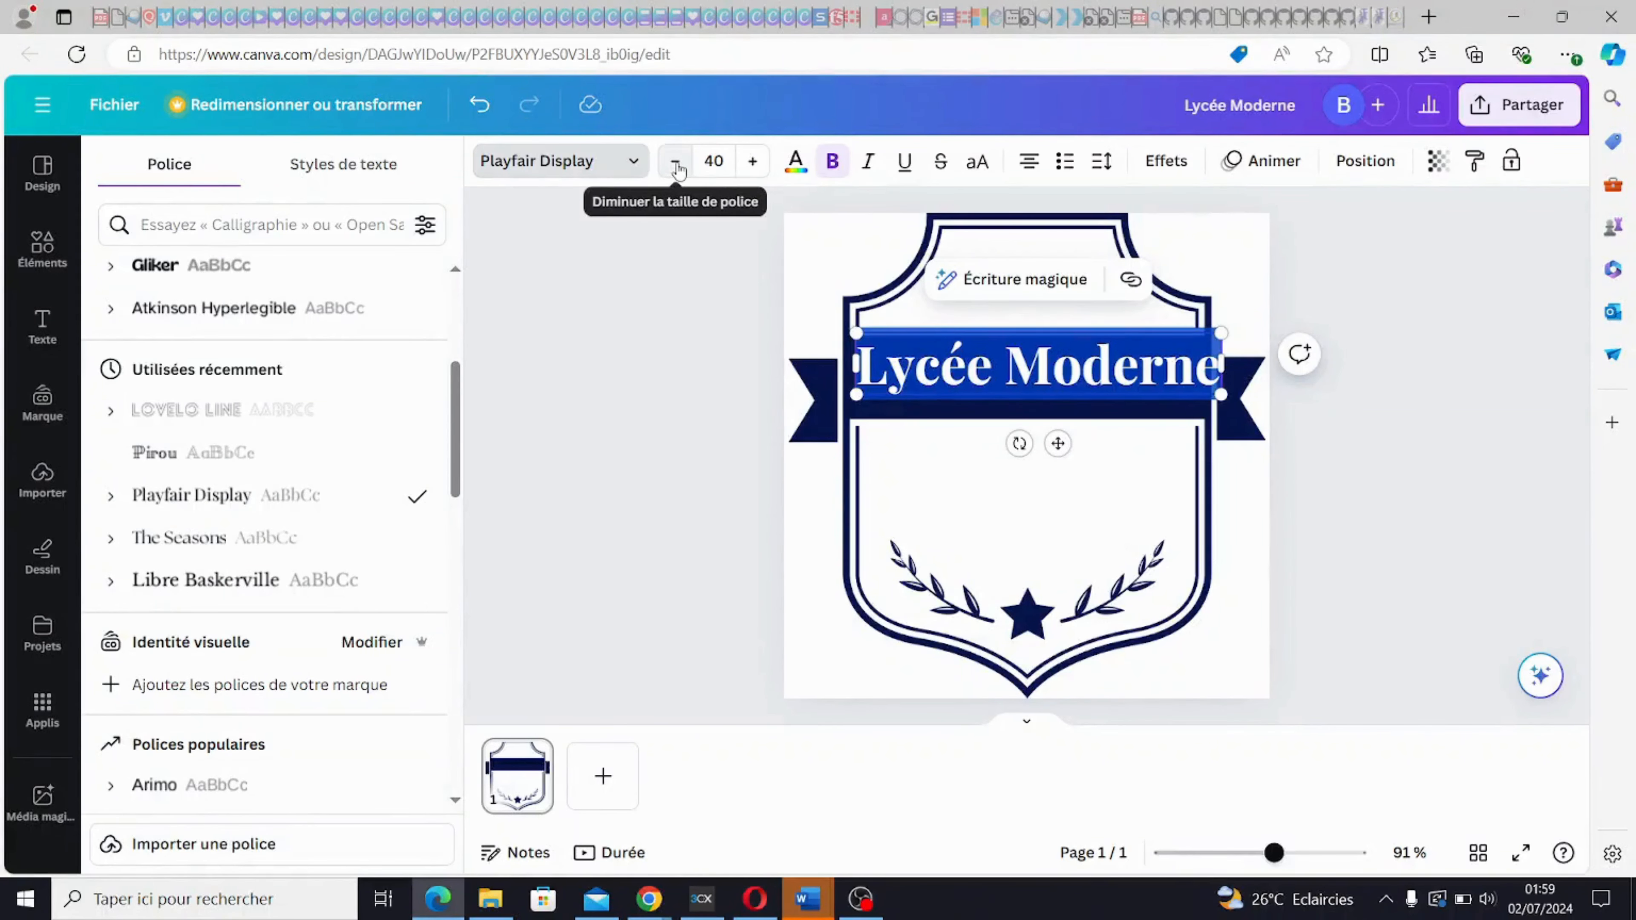
# - Try the "Lycée Moderne" title at font size 37 and set it back to 40
pyautogui.click(675, 162)
pyautogui.click(674, 163)
pyautogui.click(675, 162)
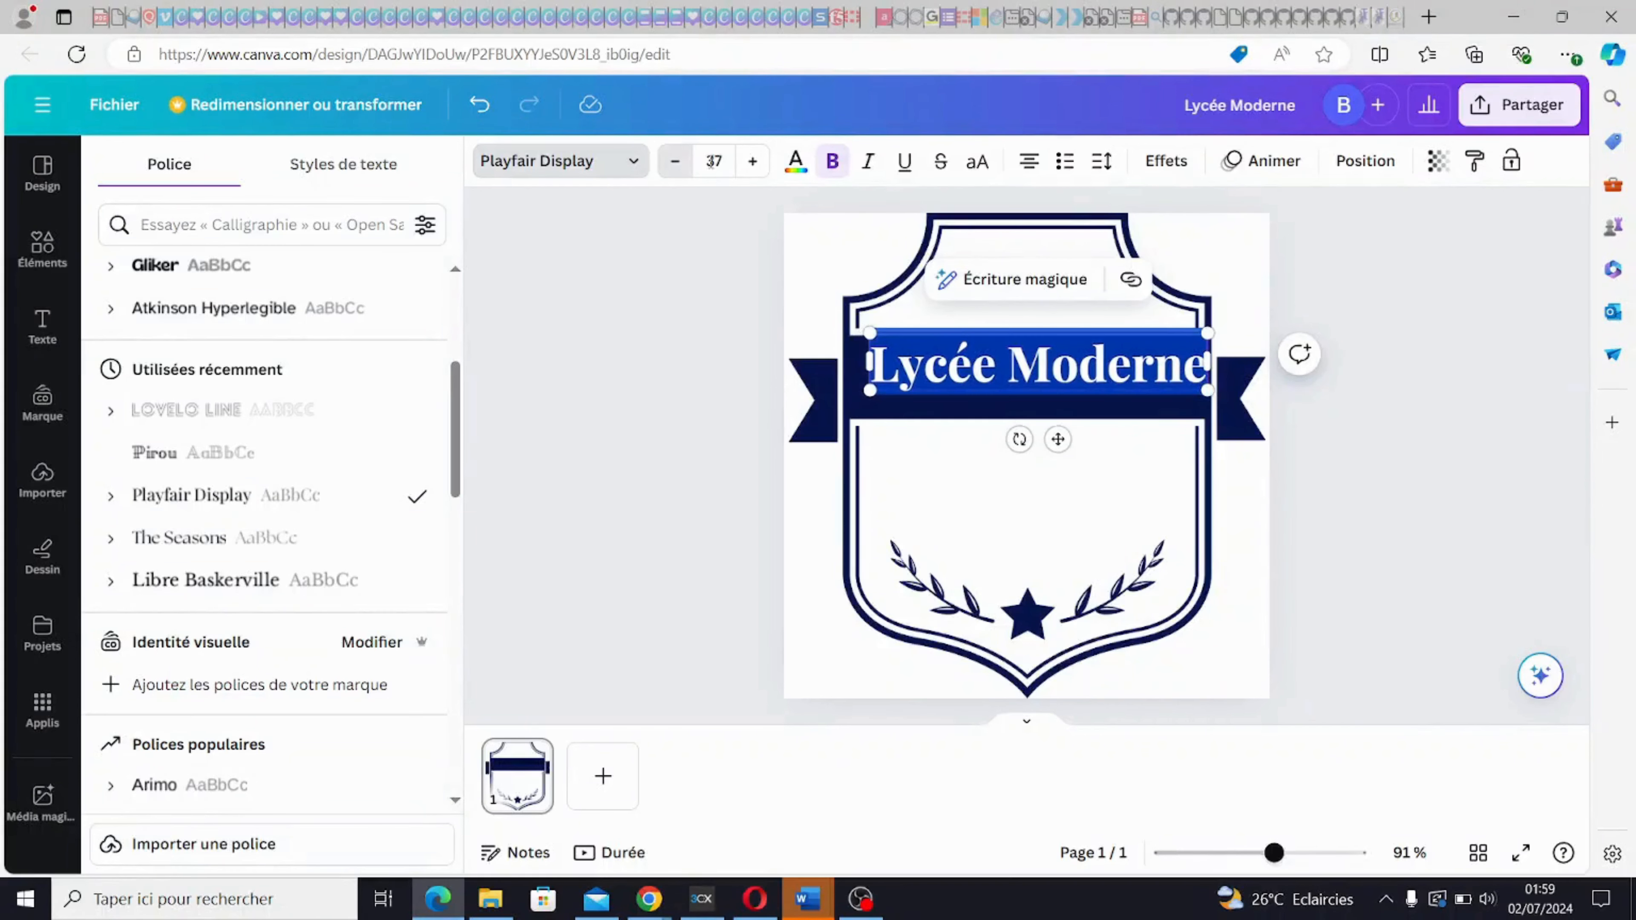
pyautogui.click(753, 162)
pyautogui.click(753, 162)
pyautogui.click(752, 162)
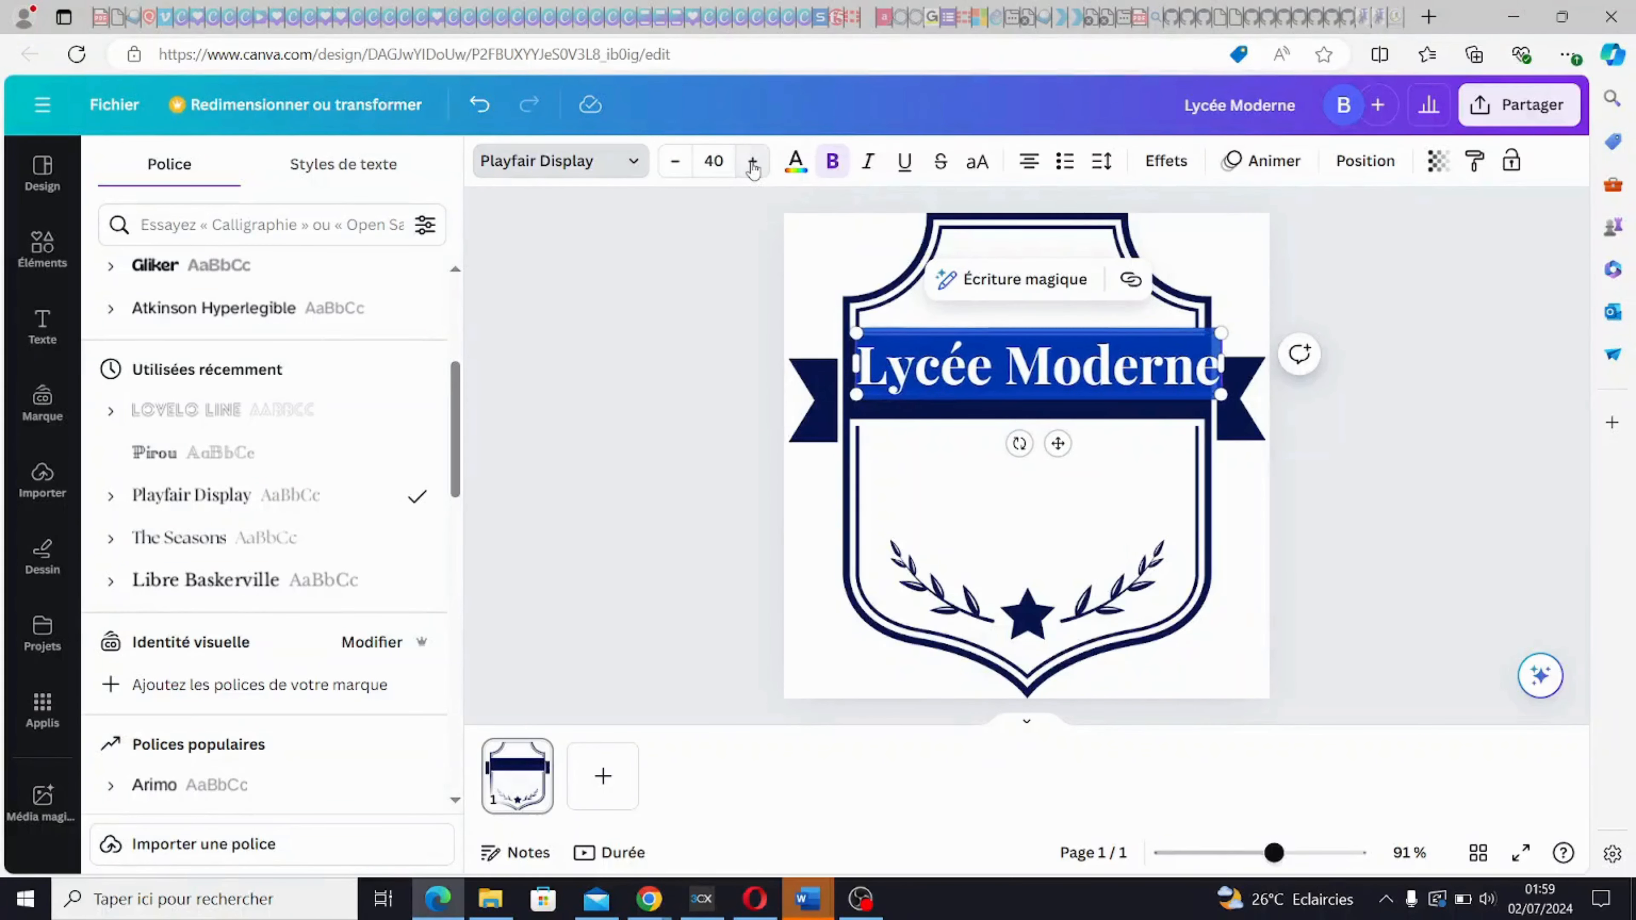
# - Set the "Lycée Moderne" title's font size to 25 and centre it horizontally on the navy banner
pyautogui.click(713, 161)
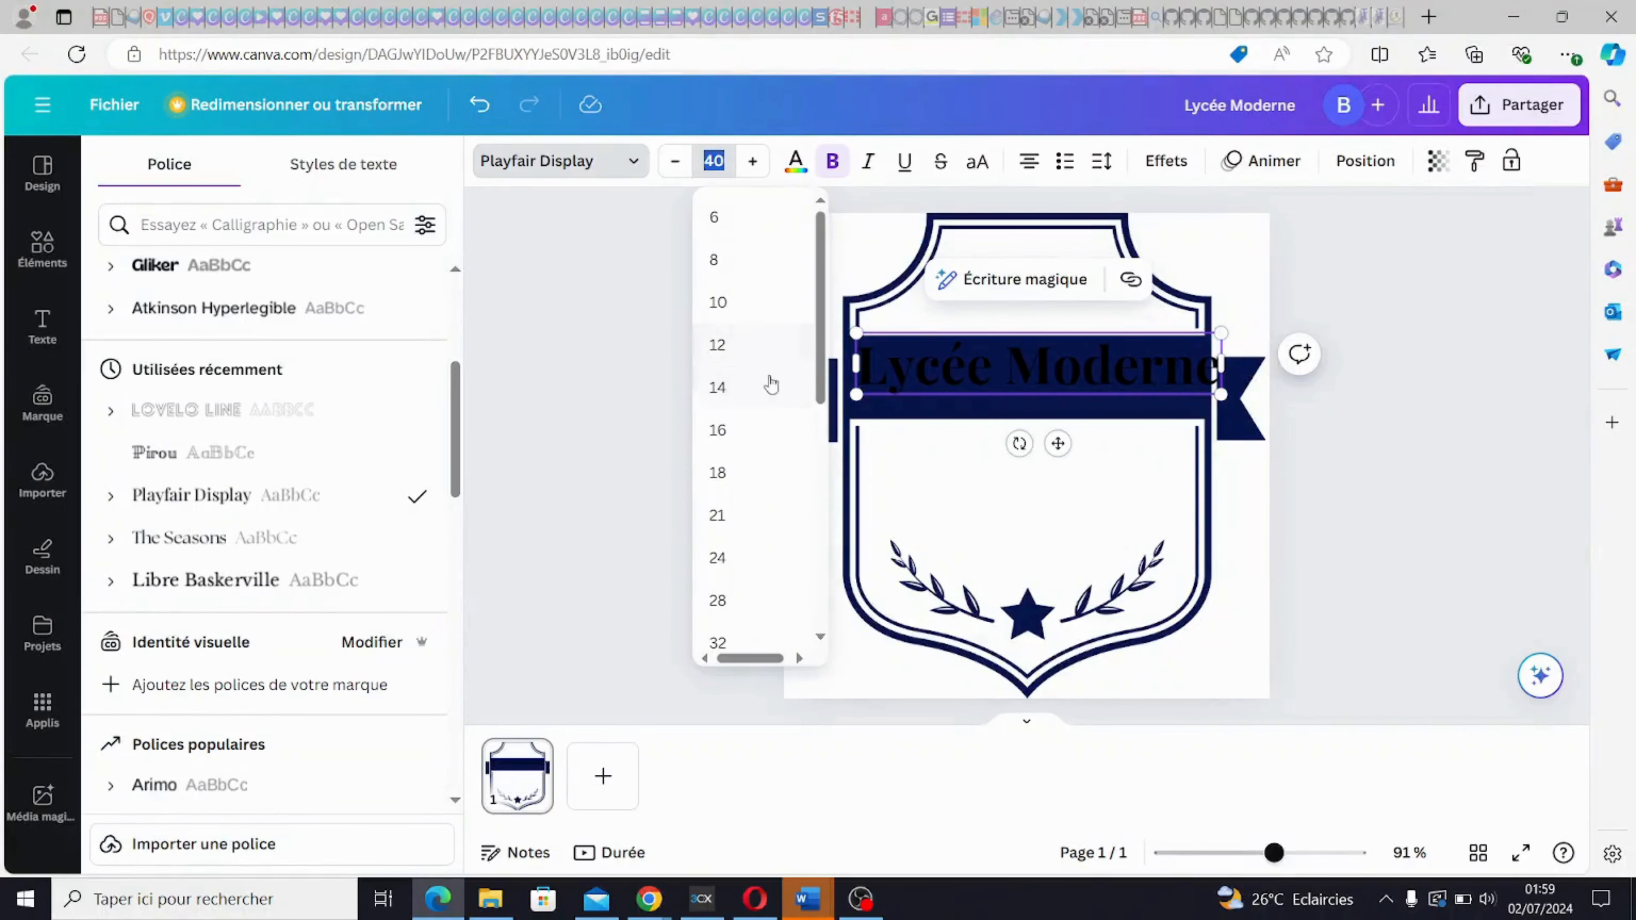
pyautogui.click(718, 473)
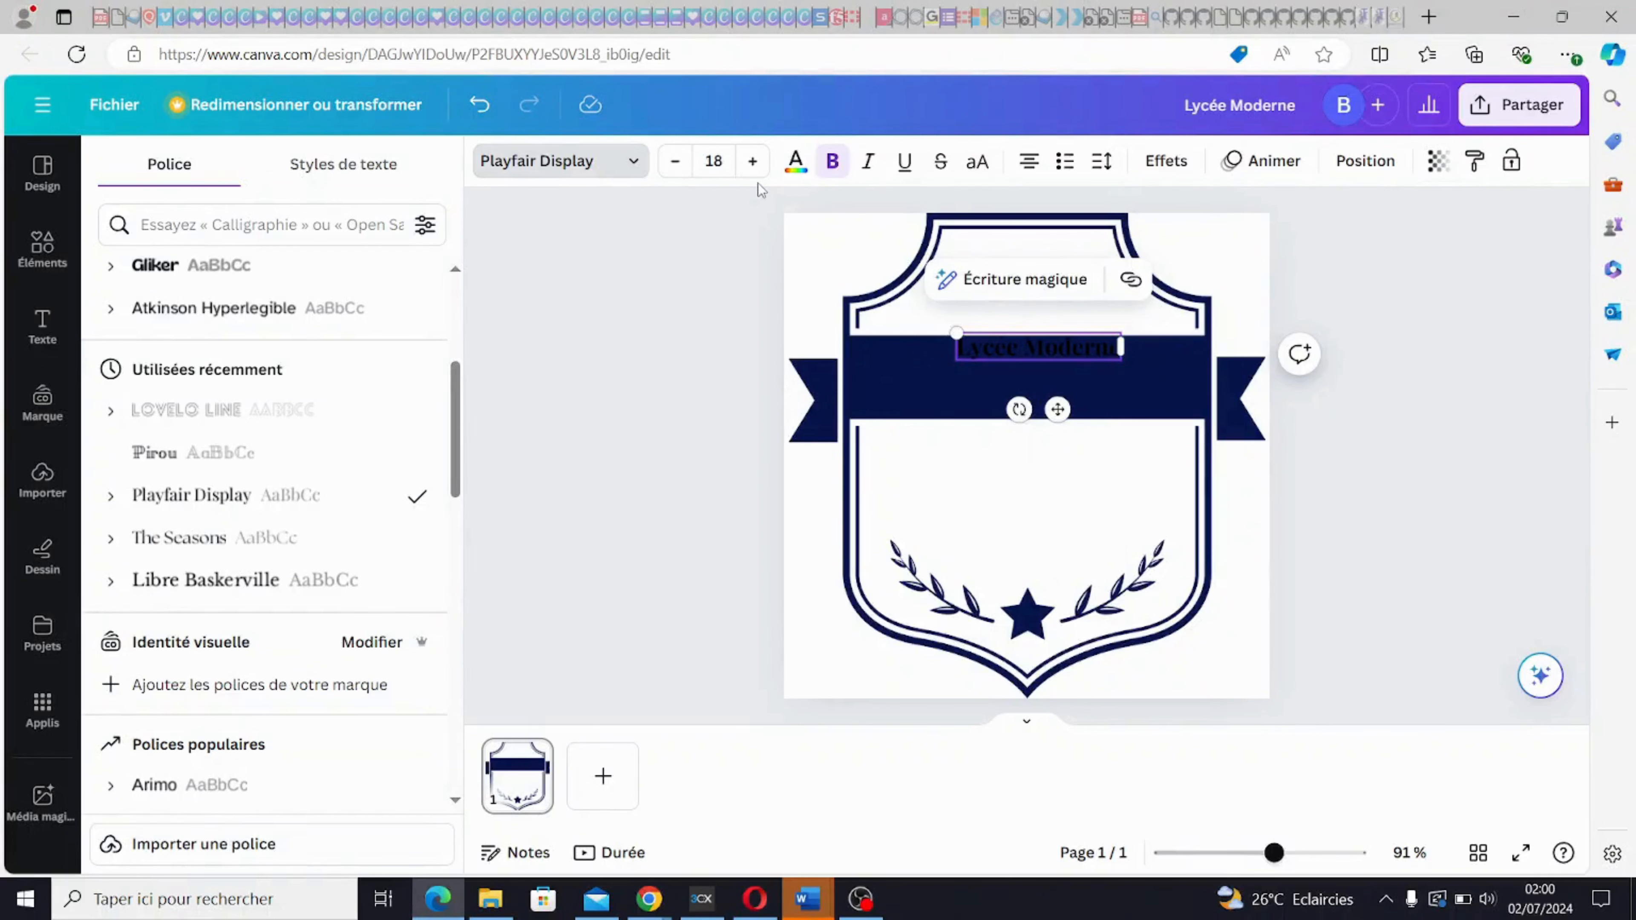
pyautogui.click(754, 162)
pyautogui.click(754, 163)
pyautogui.click(754, 163)
pyautogui.click(753, 162)
pyautogui.click(753, 163)
pyautogui.click(754, 163)
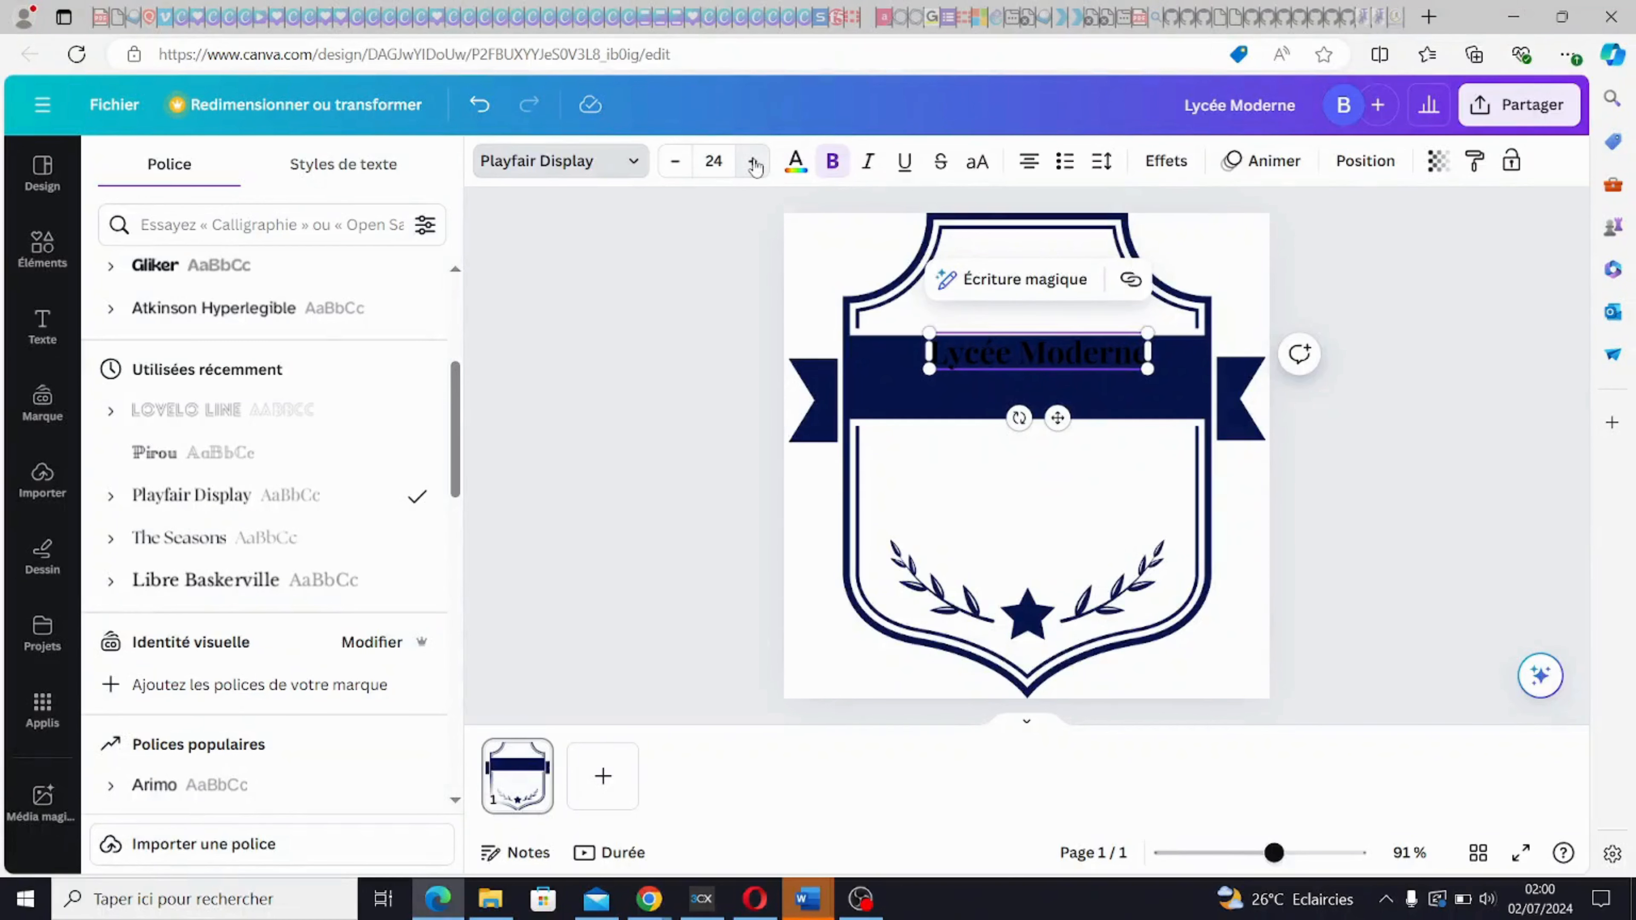
pyautogui.click(754, 162)
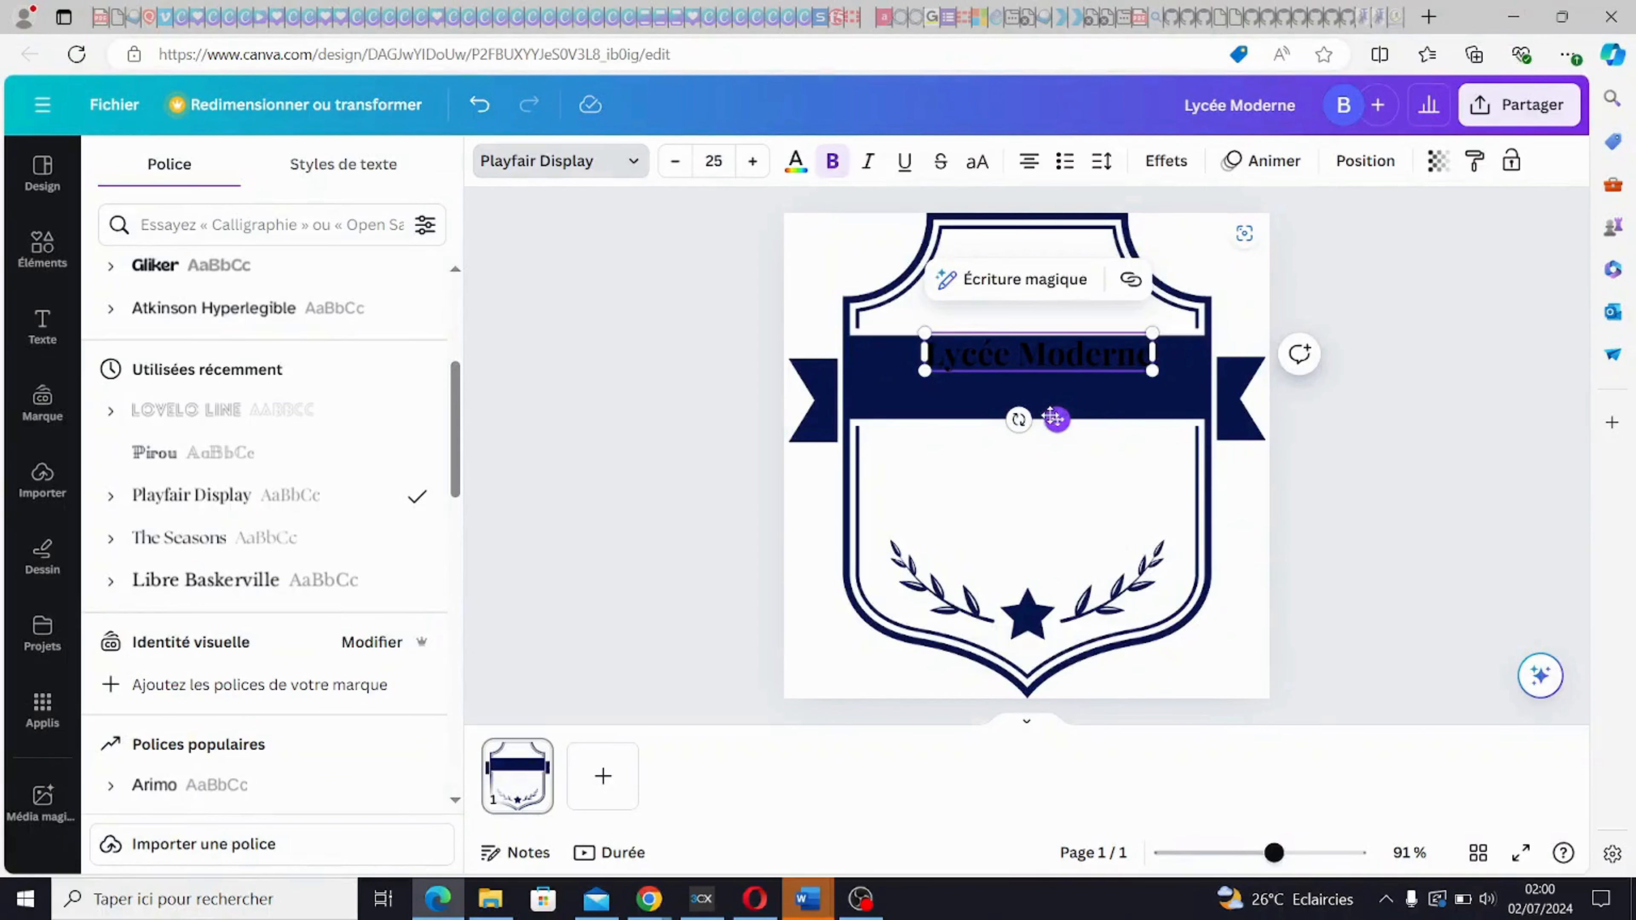
pyautogui.moveTo(1055, 418); pyautogui.dragTo(1043, 418)
pyautogui.click(1092, 419)
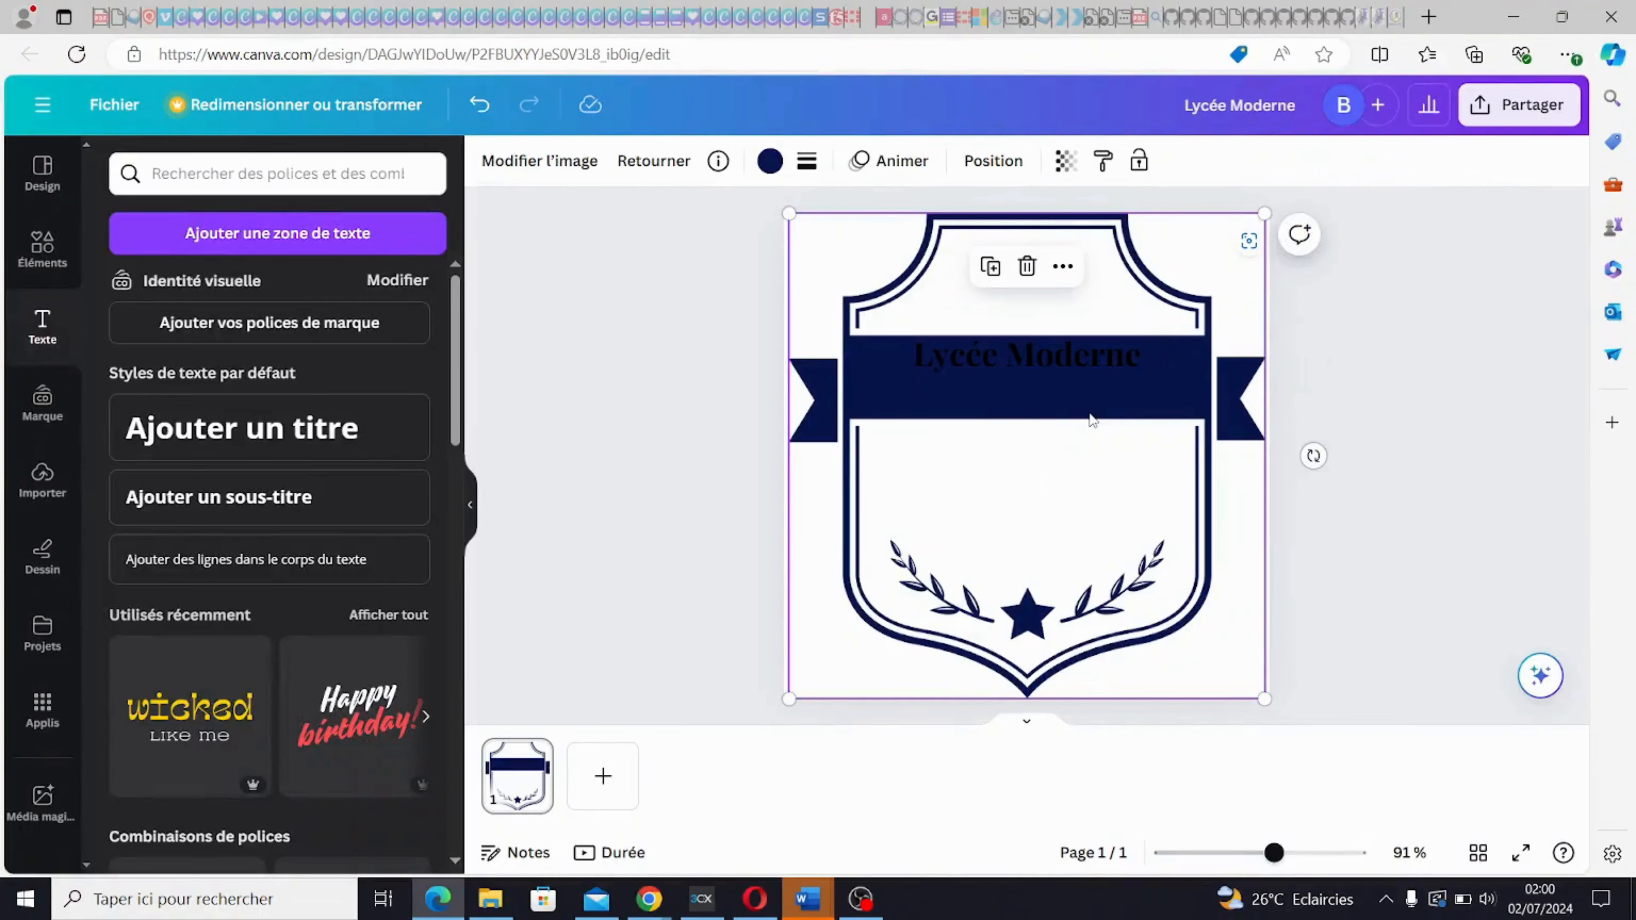
# - Colour the "Lycée Moderne" title text white, #ffffff
pyautogui.click(1046, 361)
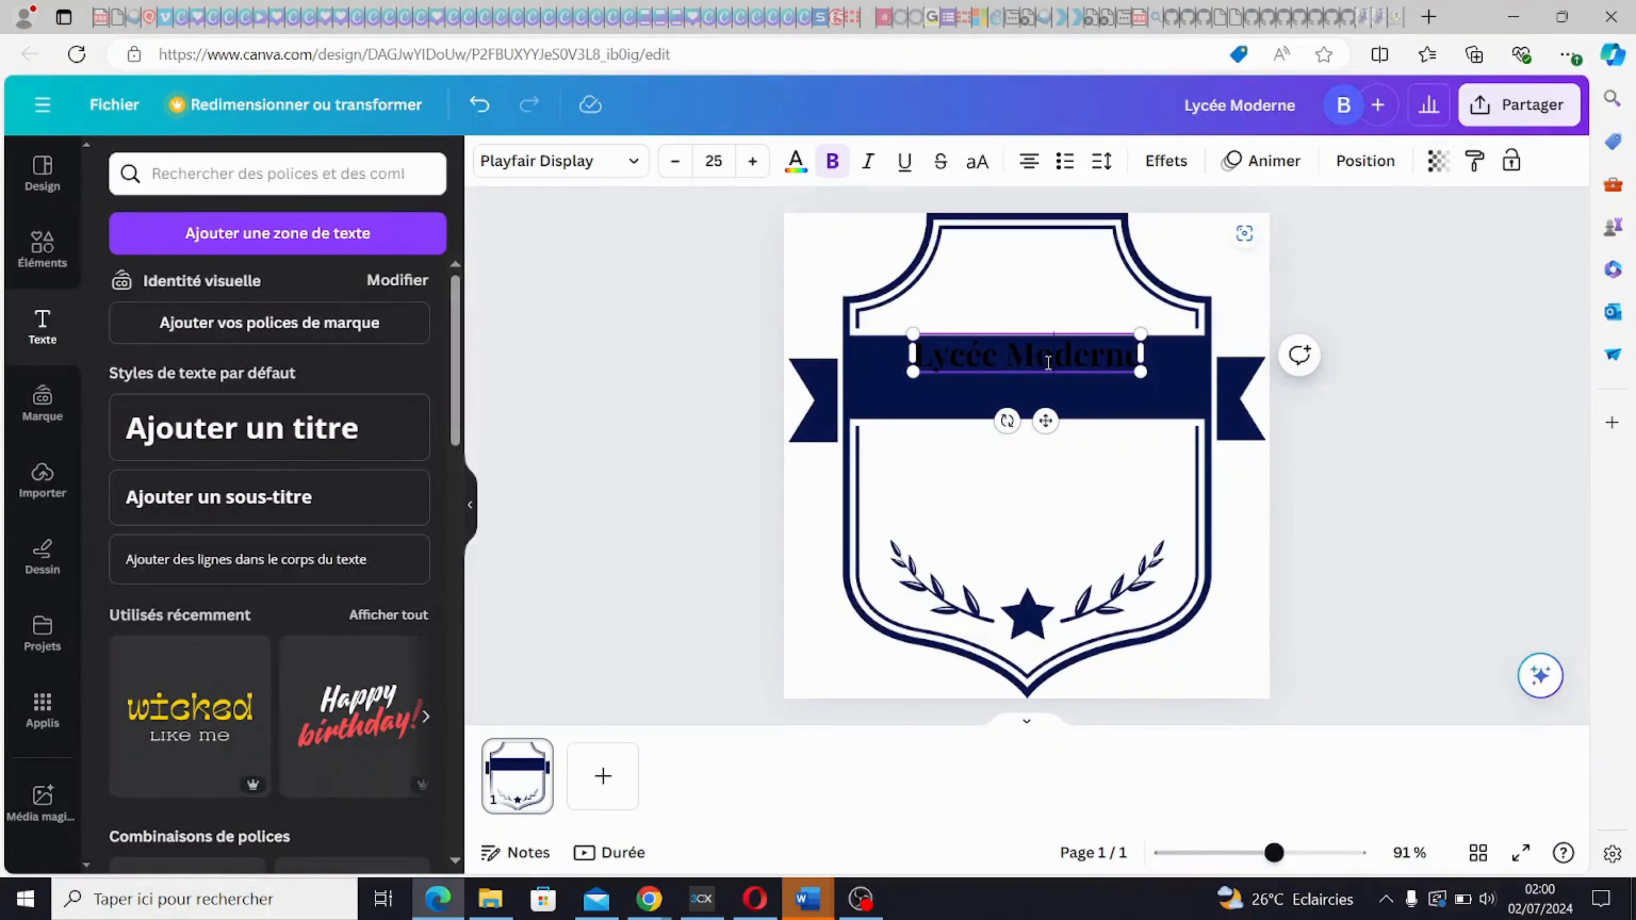
pyautogui.click(1048, 362)
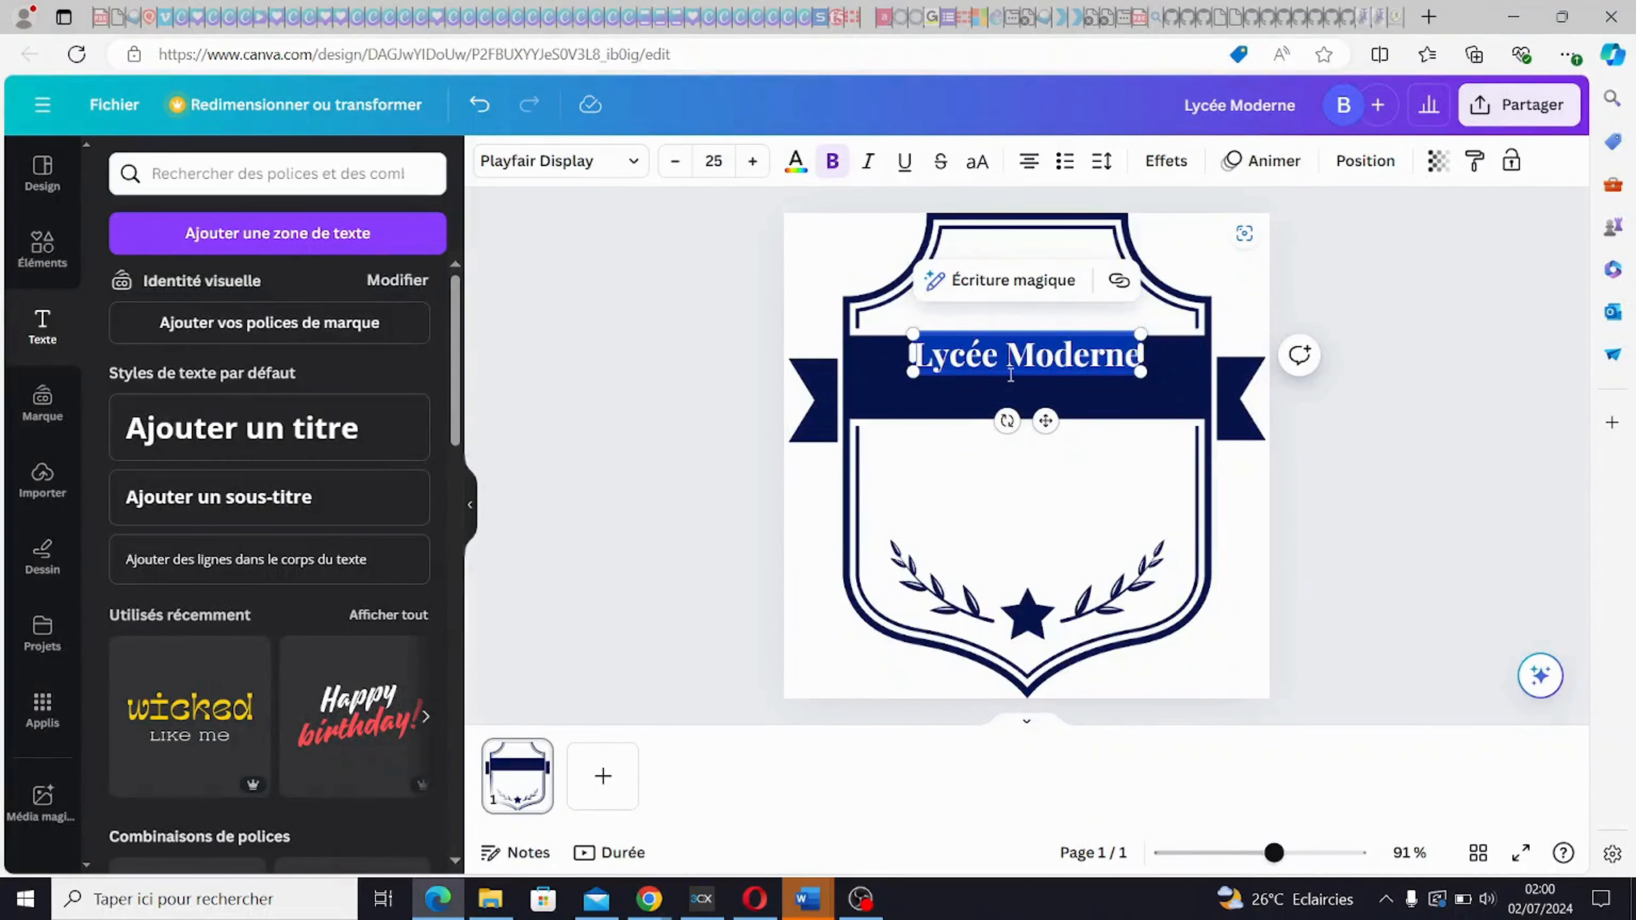
pyautogui.click(796, 169)
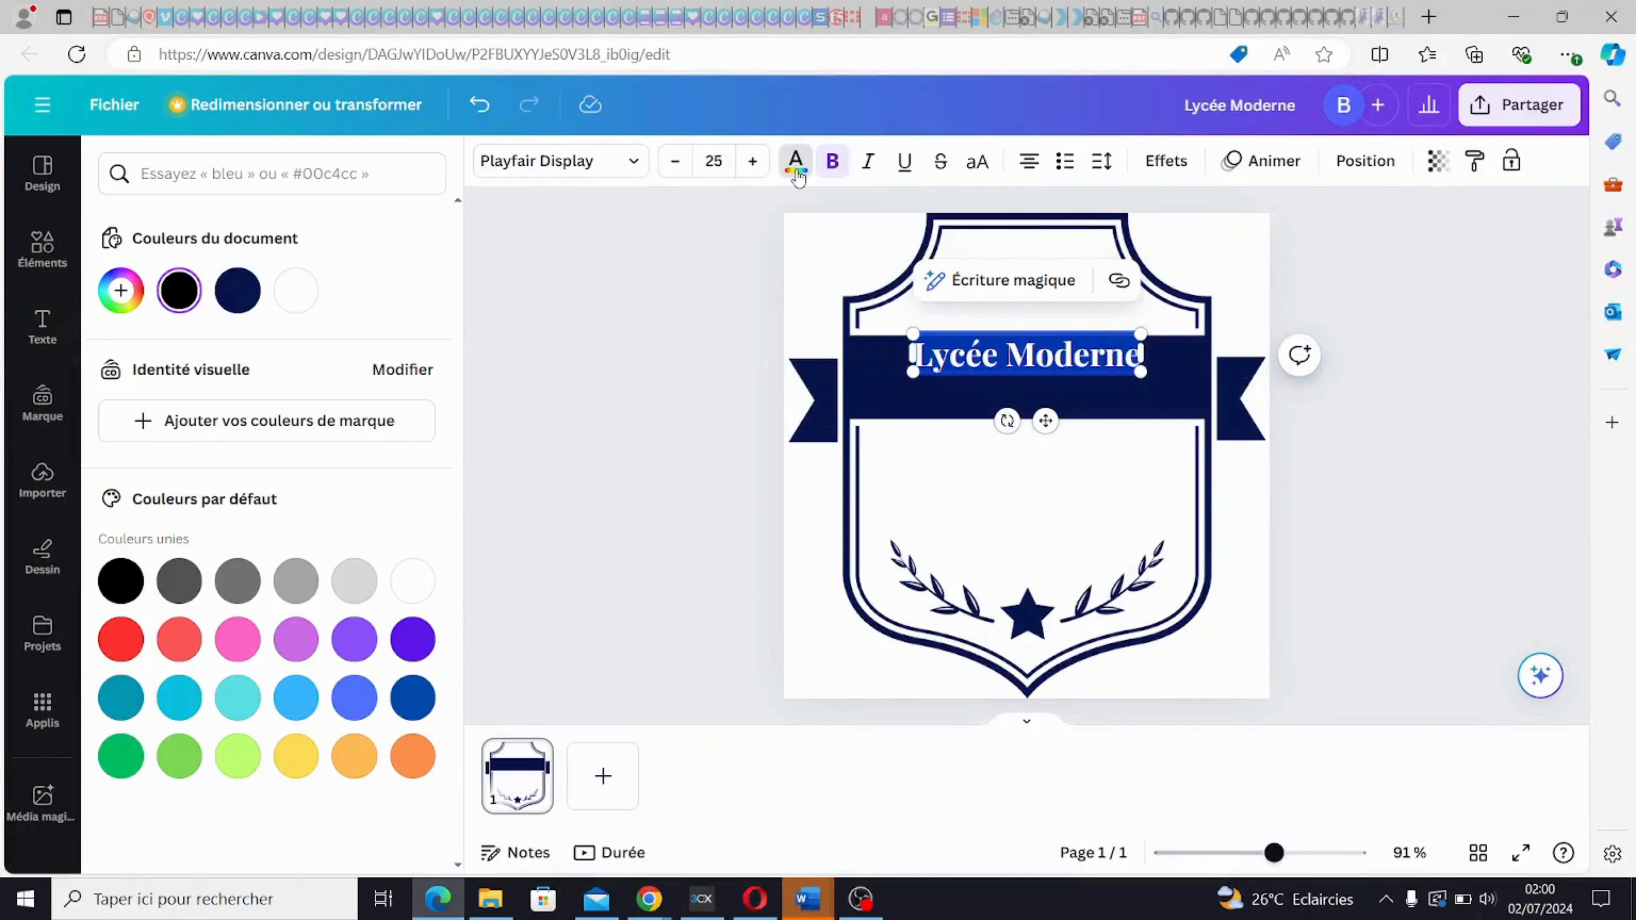
pyautogui.click(421, 592)
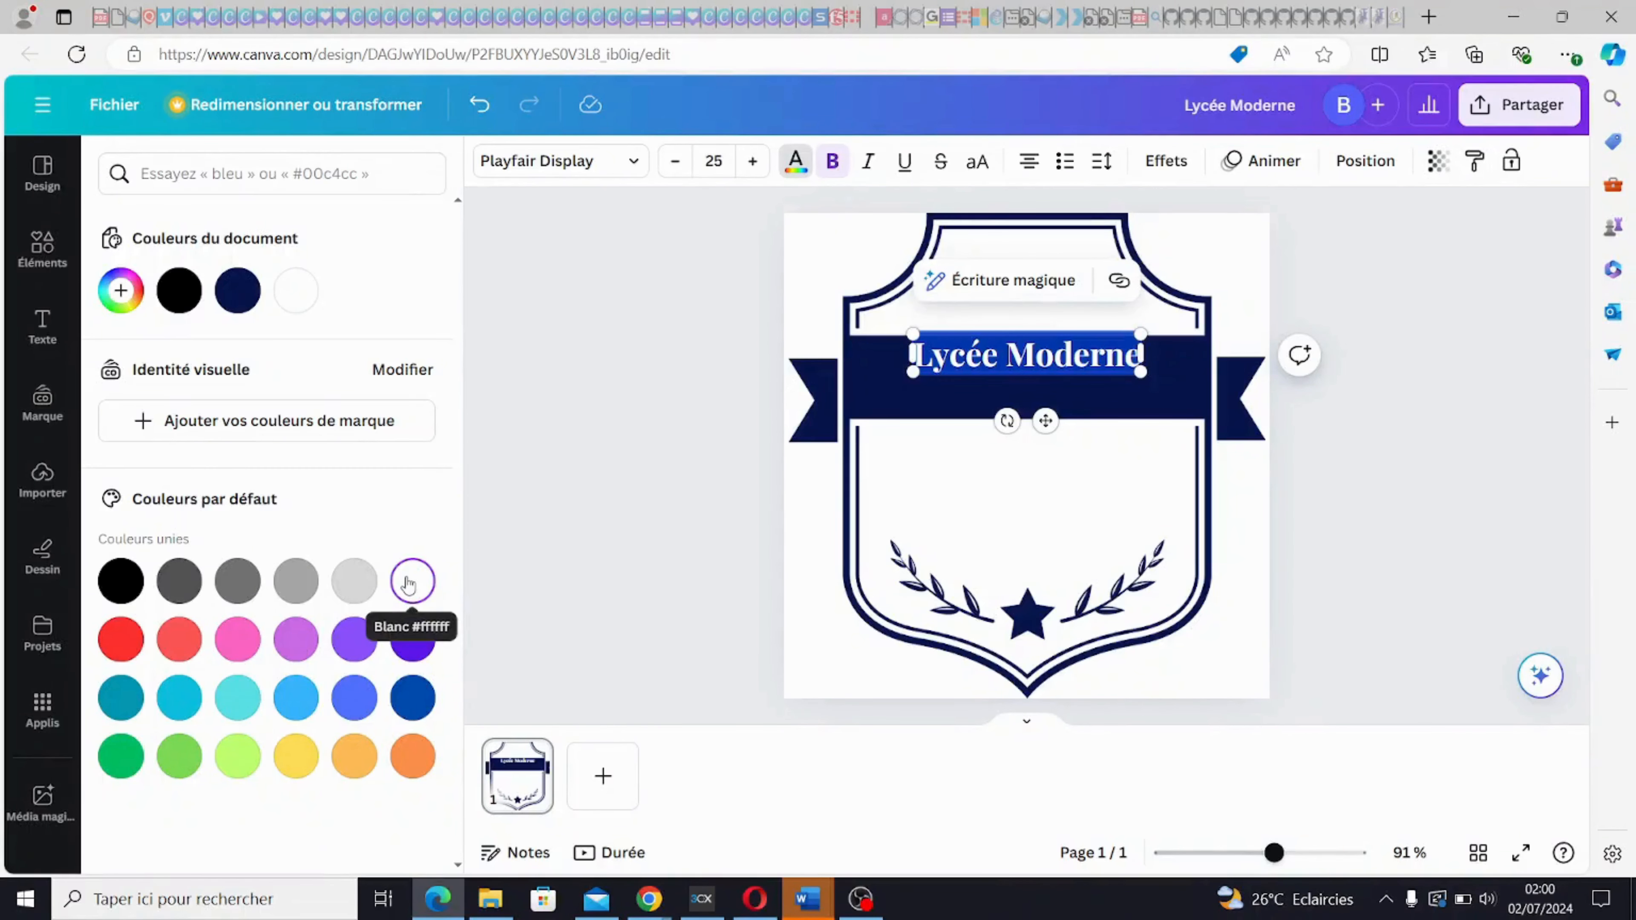
pyautogui.click(1003, 499)
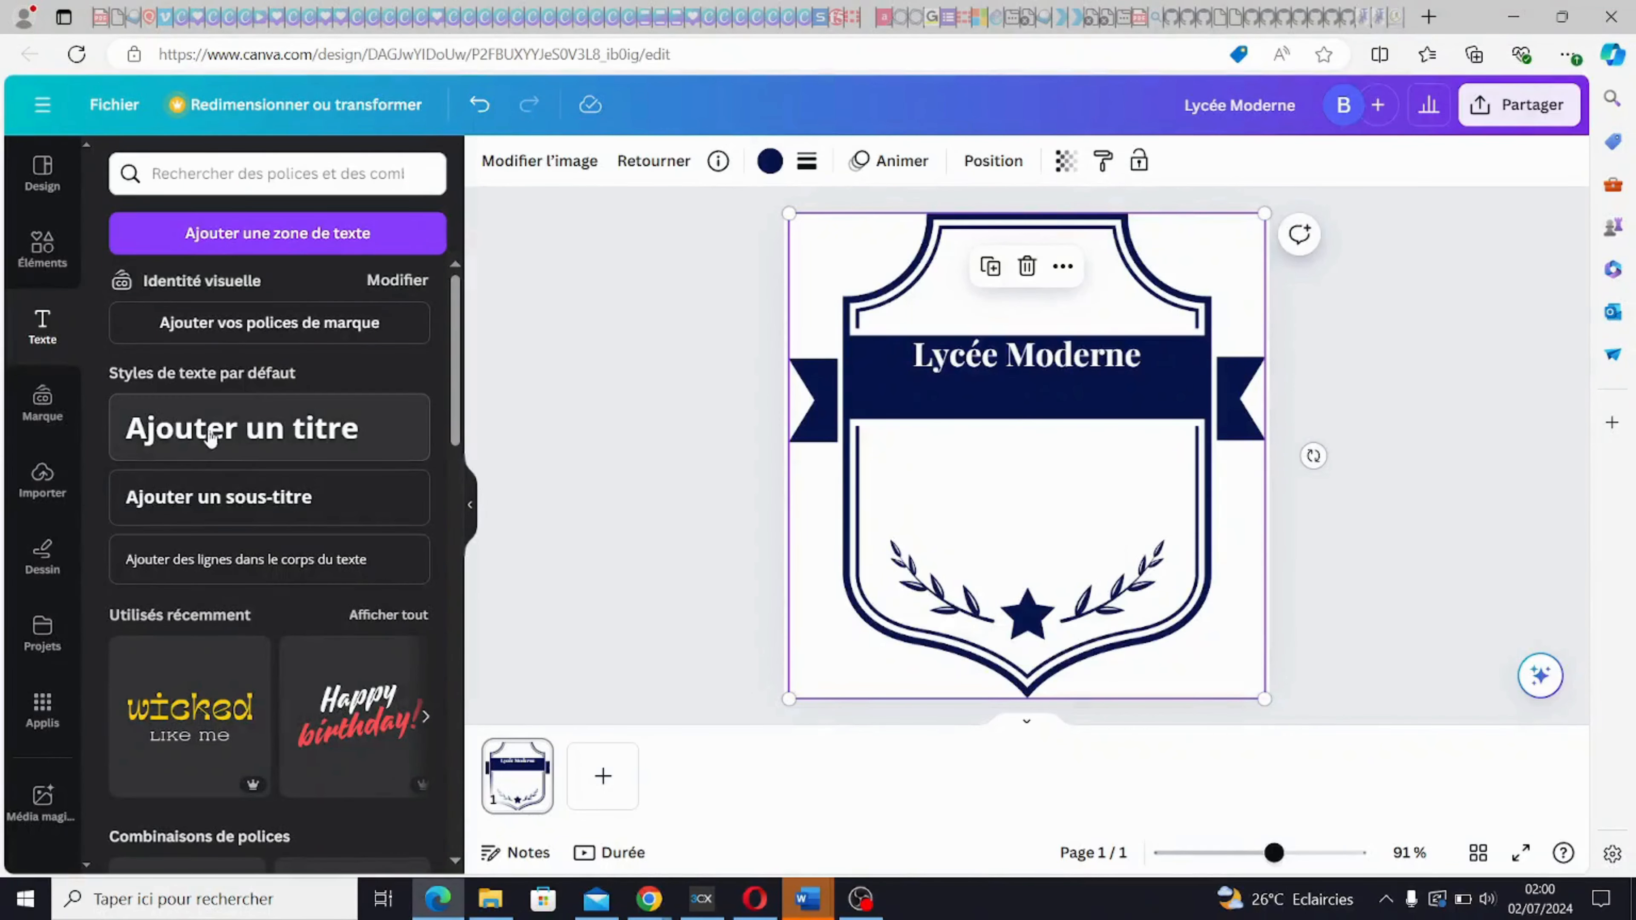
# - Add a second title reading "MILLENIUM" and move it up onto the banner, just under "Lycée Moderne"
pyautogui.click(324, 450)
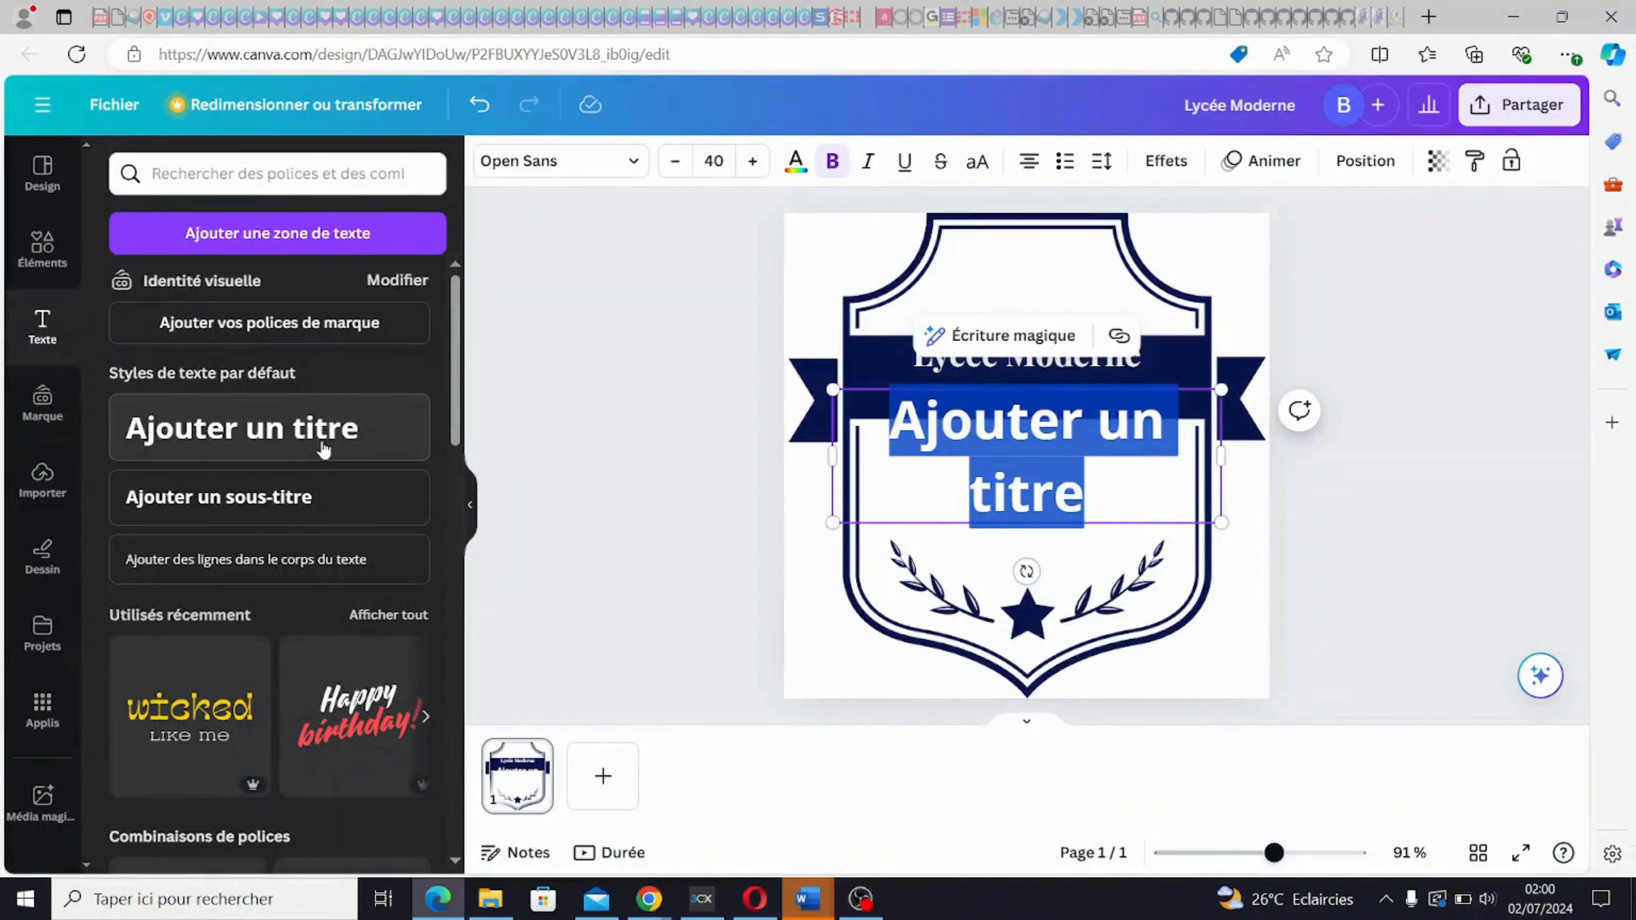
pyautogui.write('MU')
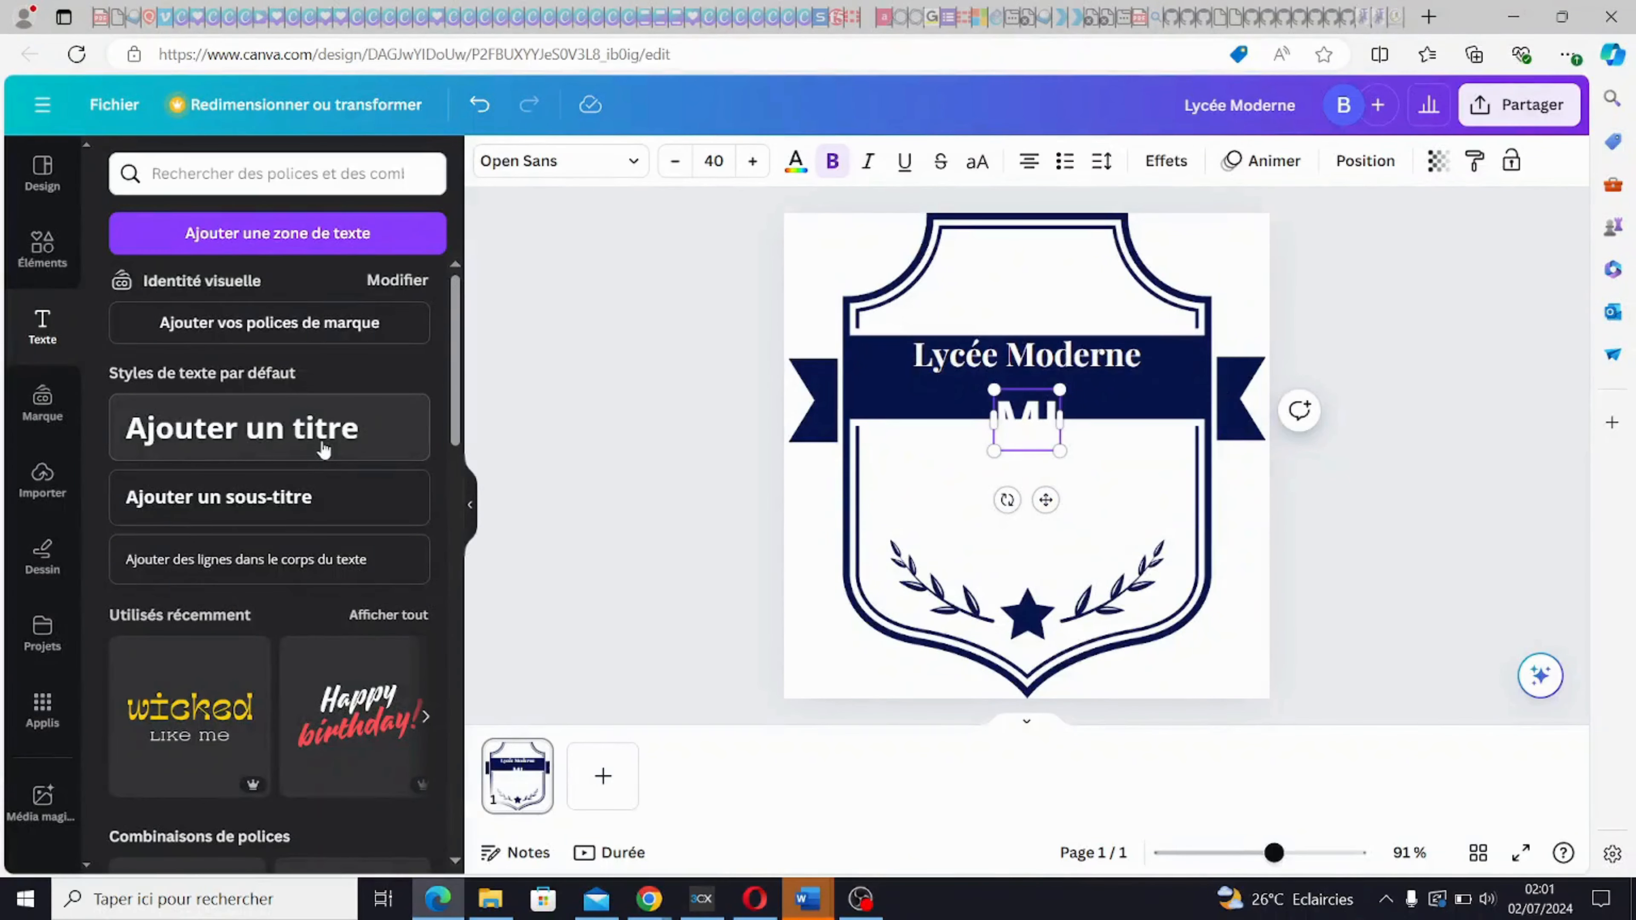
pyautogui.write('LLE')
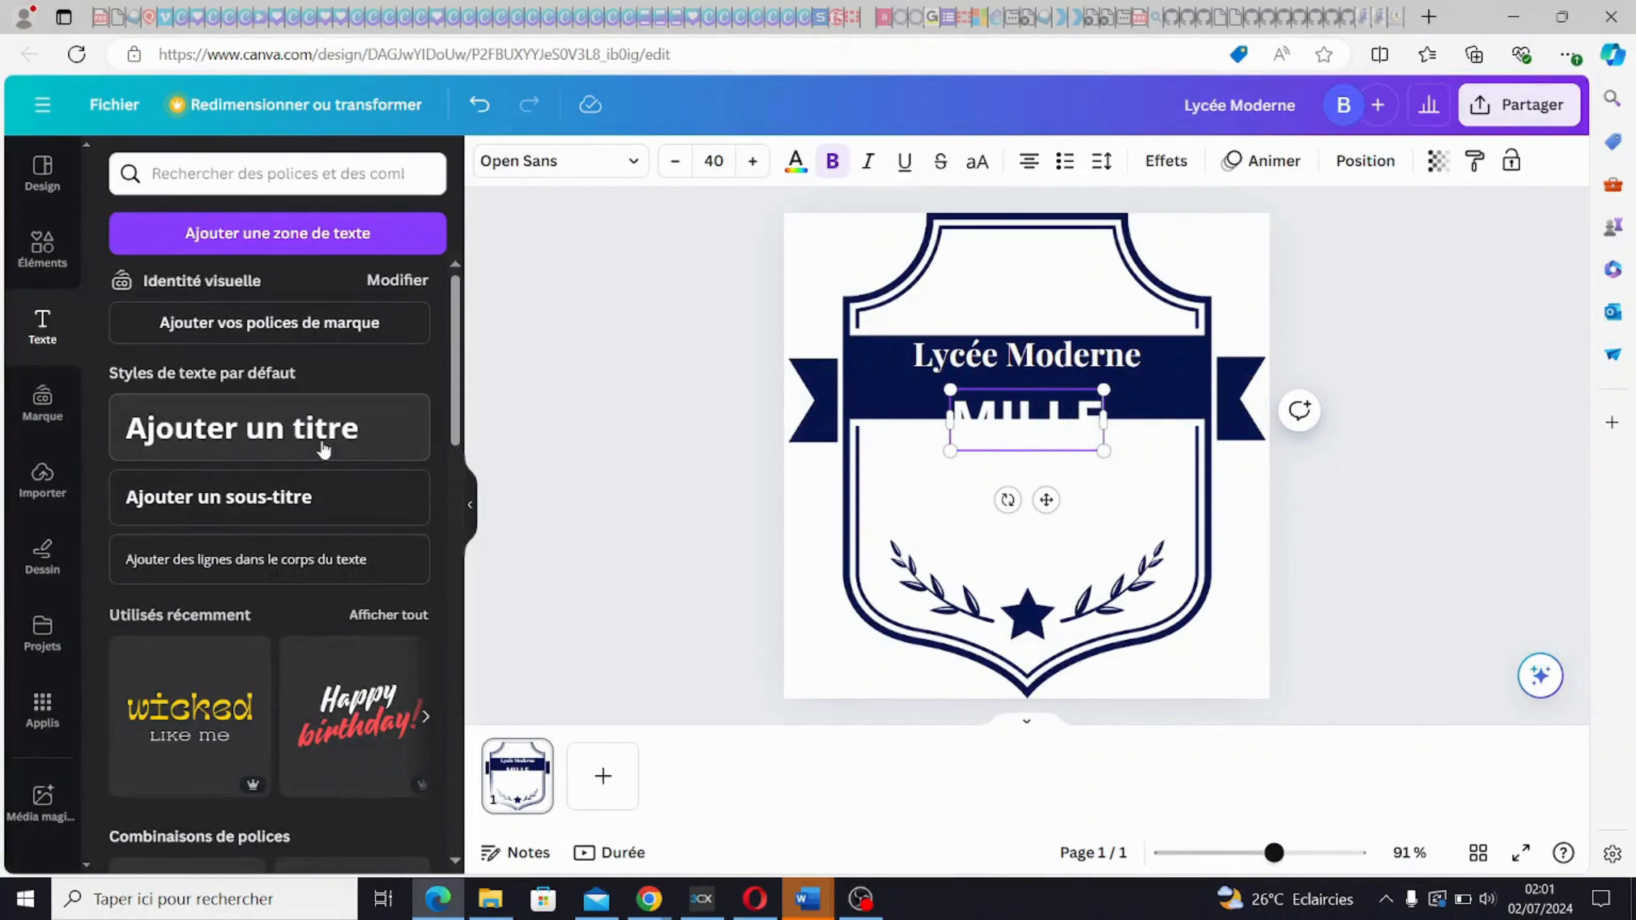
pyautogui.write('NI')
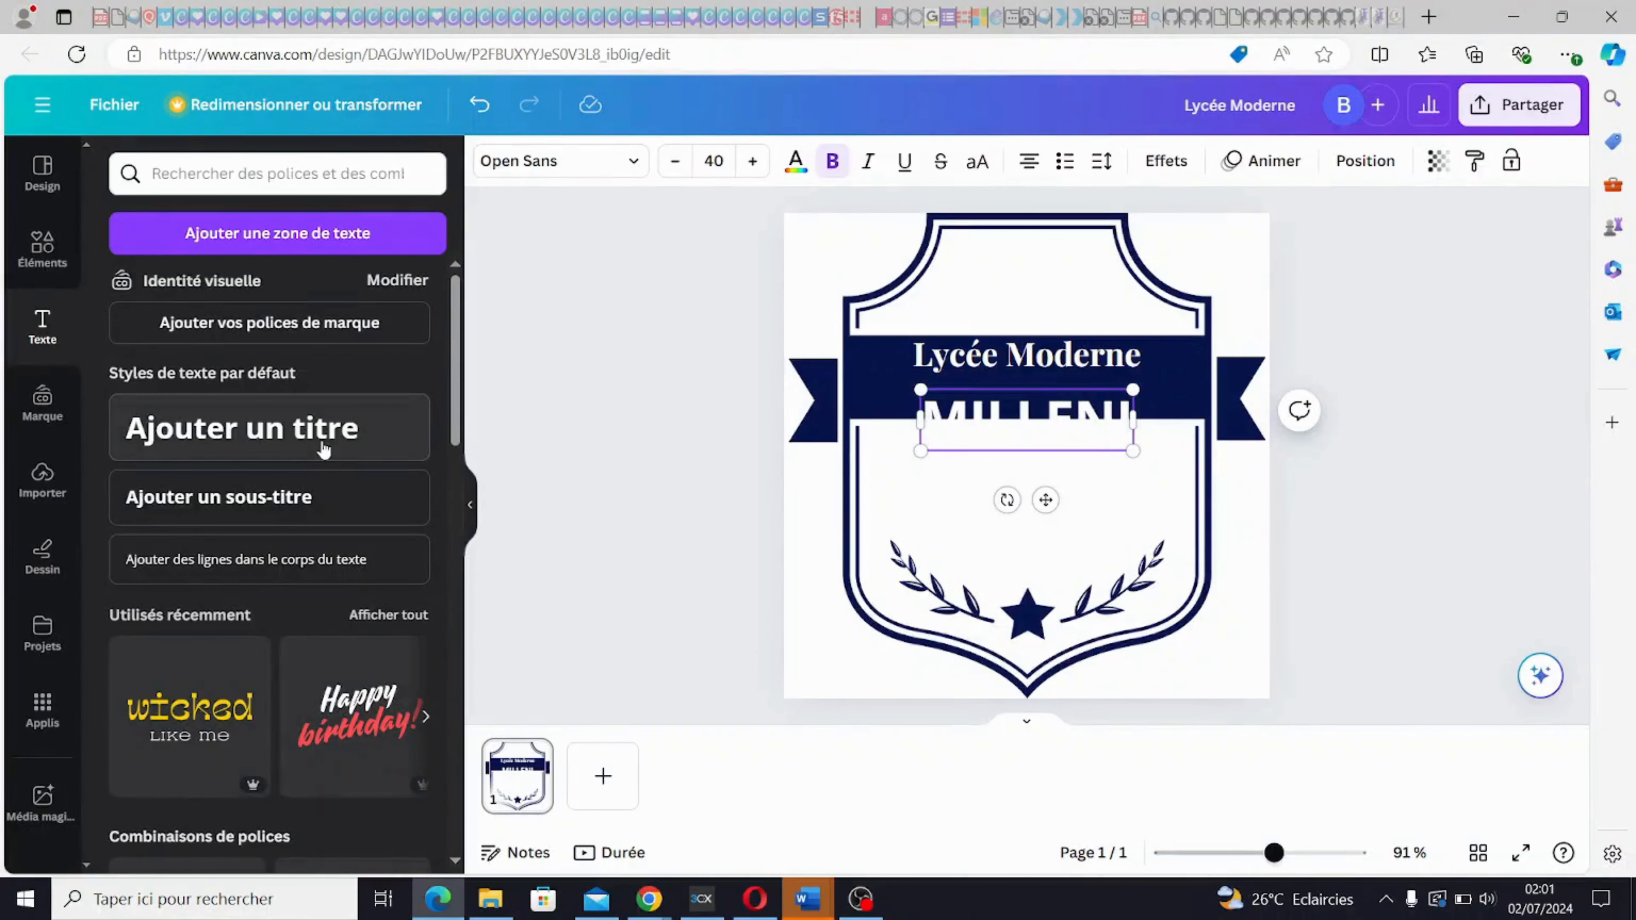
pyautogui.write('UM')
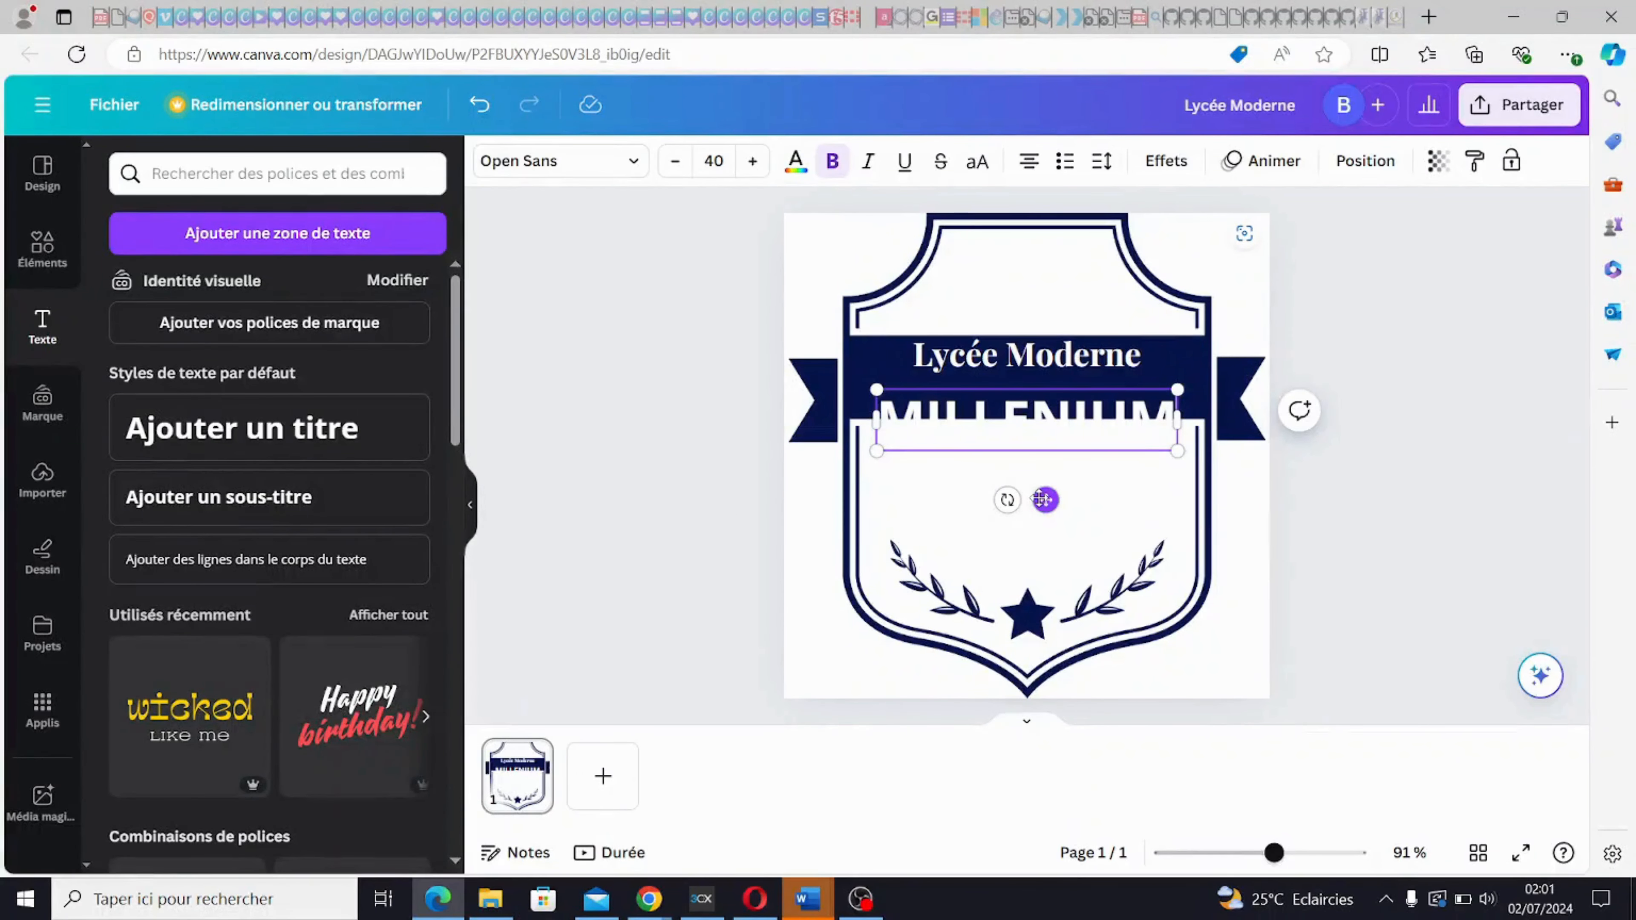
pyautogui.moveTo(1042, 499); pyautogui.dragTo(1042, 469)
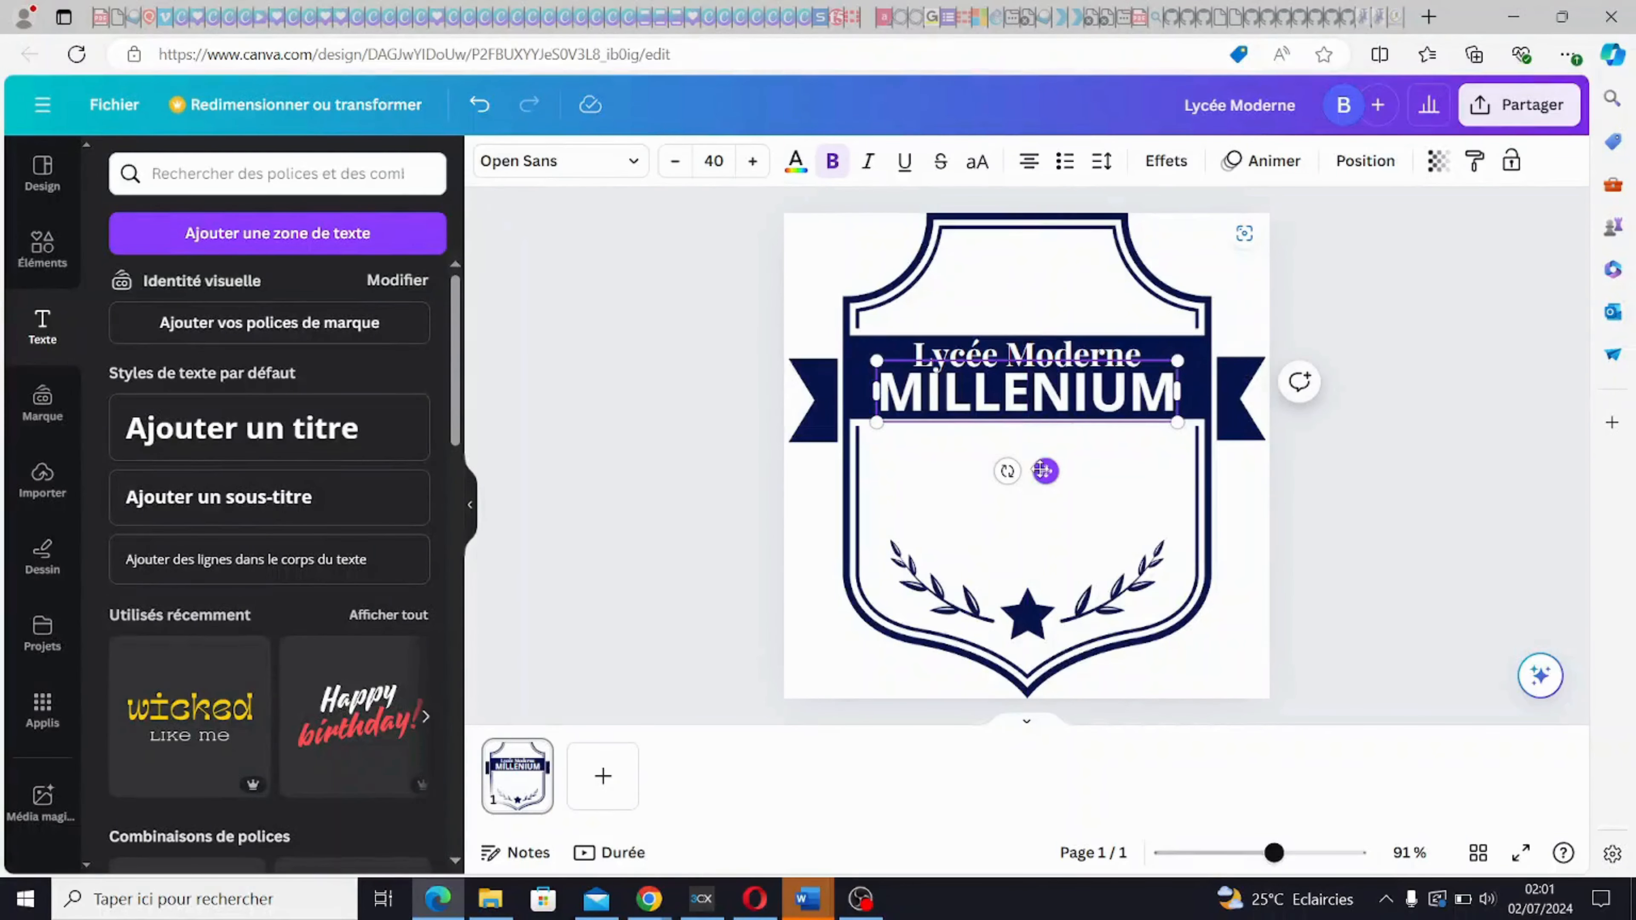
pyautogui.click(1114, 530)
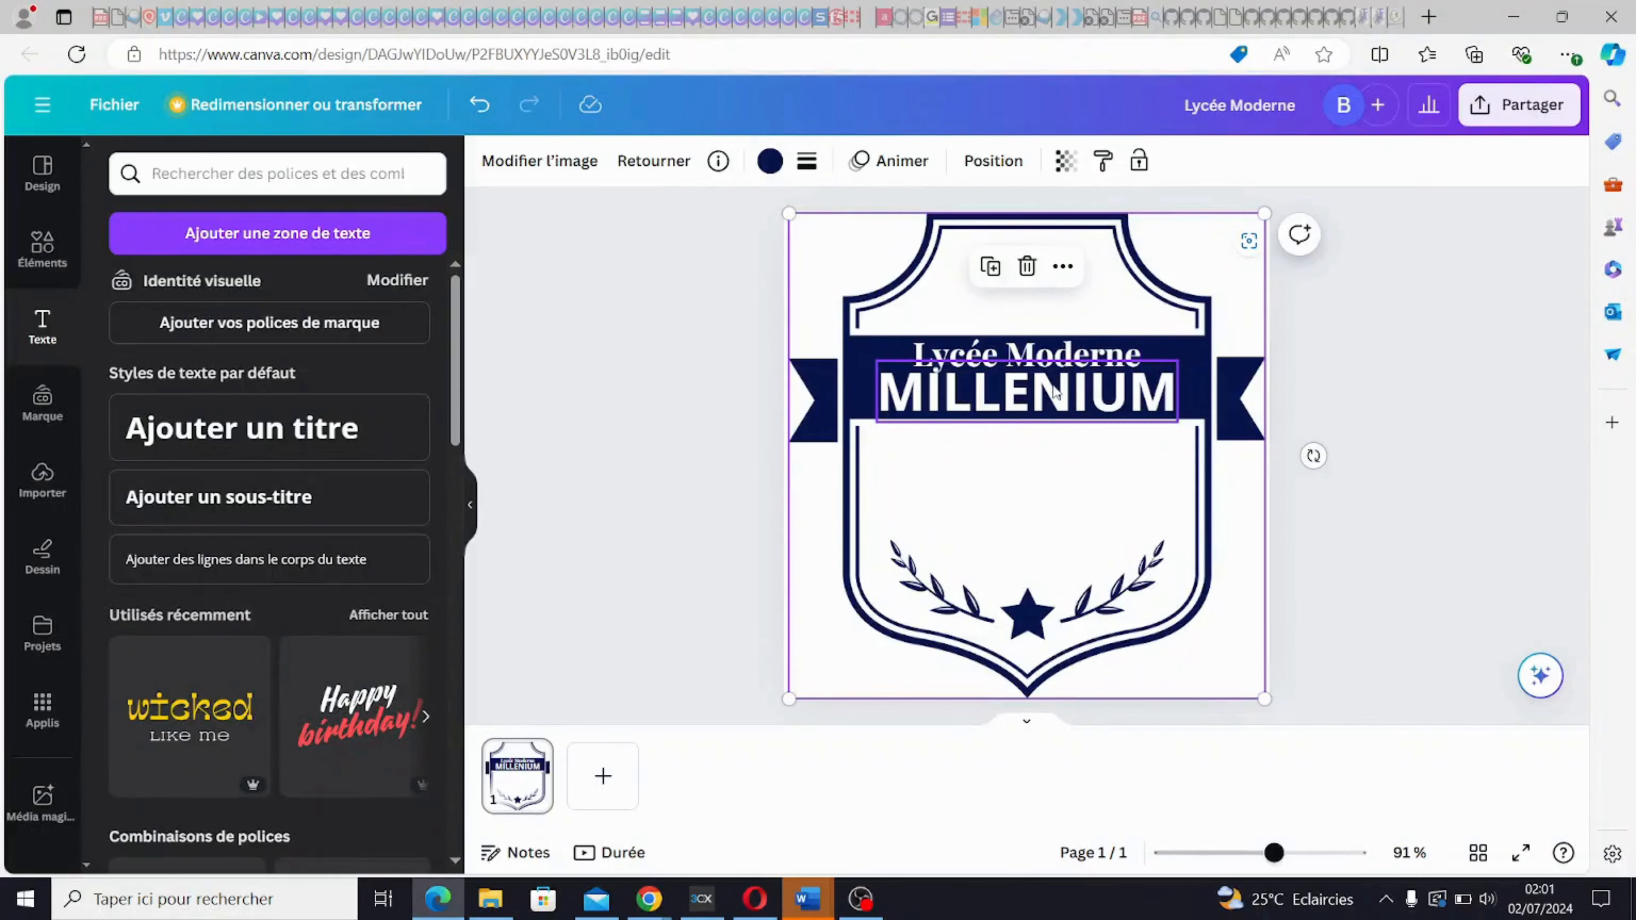
# - Change the font of the "MILLENIUM" title to Lovelo Line
pyautogui.doubleClick(1119, 382)
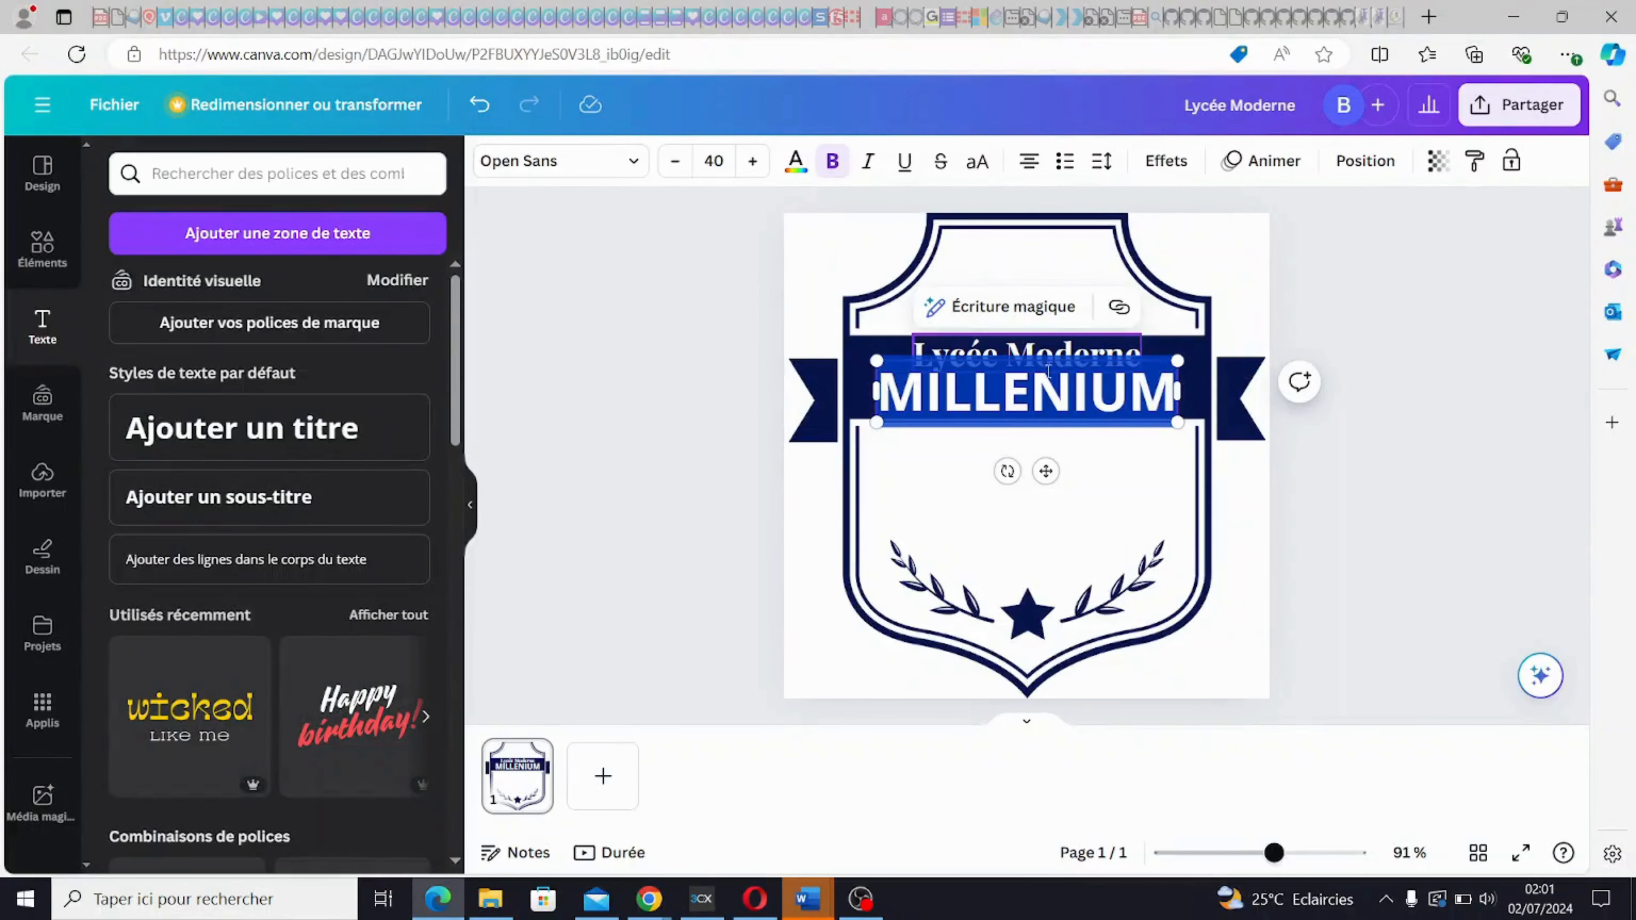
pyautogui.click(630, 161)
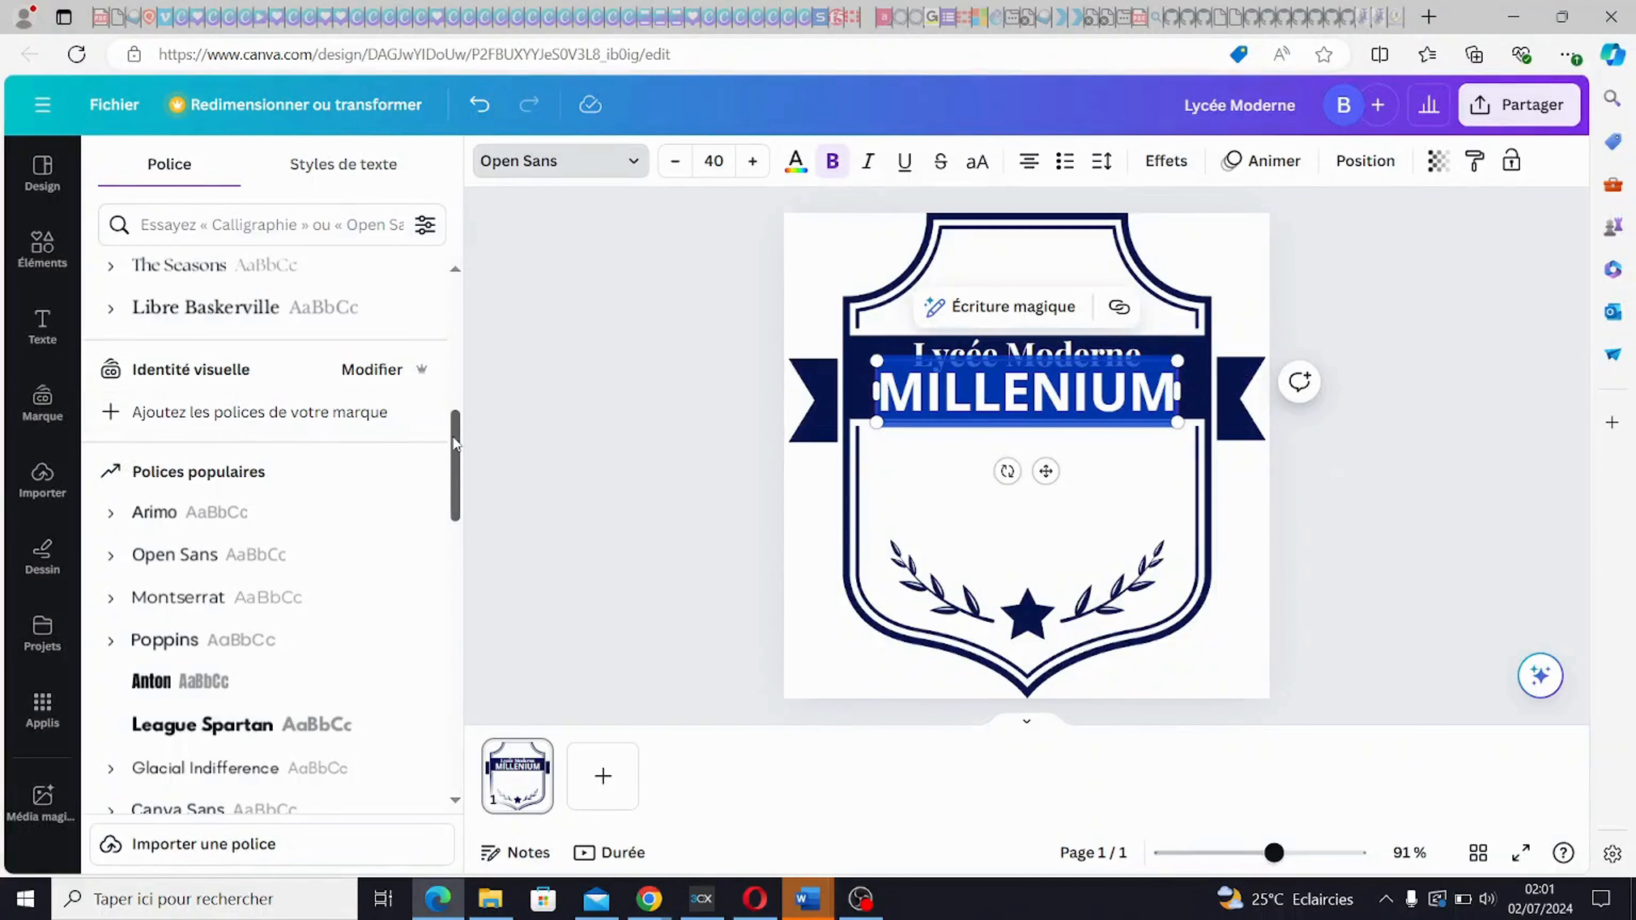
pyautogui.moveTo(455, 444); pyautogui.dragTo(471, 697)
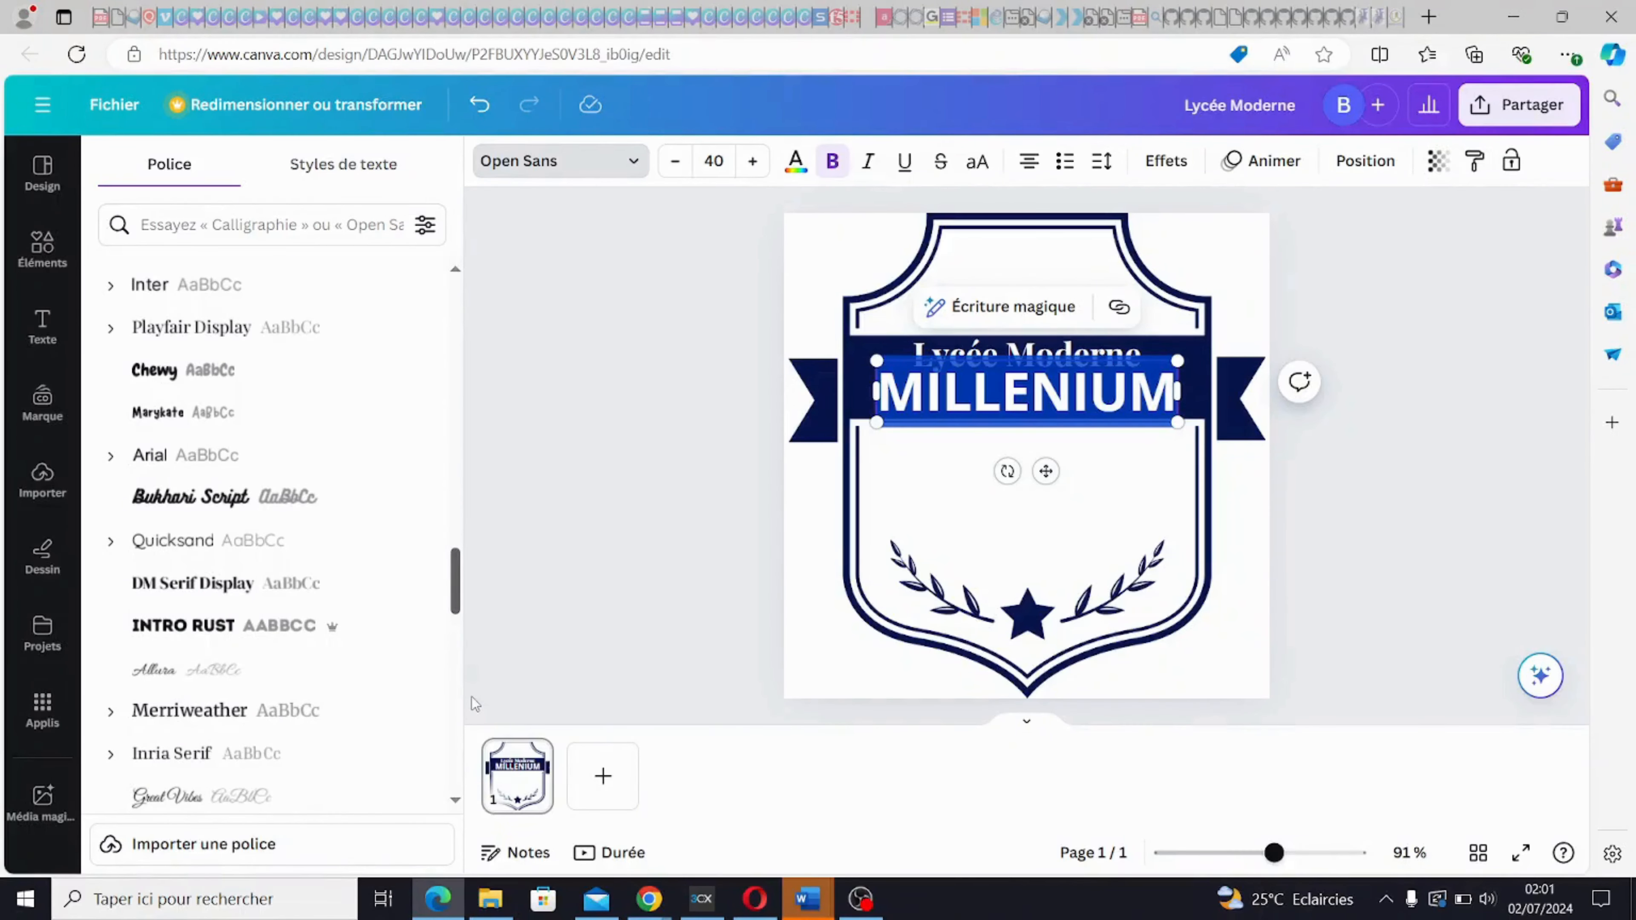
pyautogui.moveTo(456, 569); pyautogui.dragTo(456, 631)
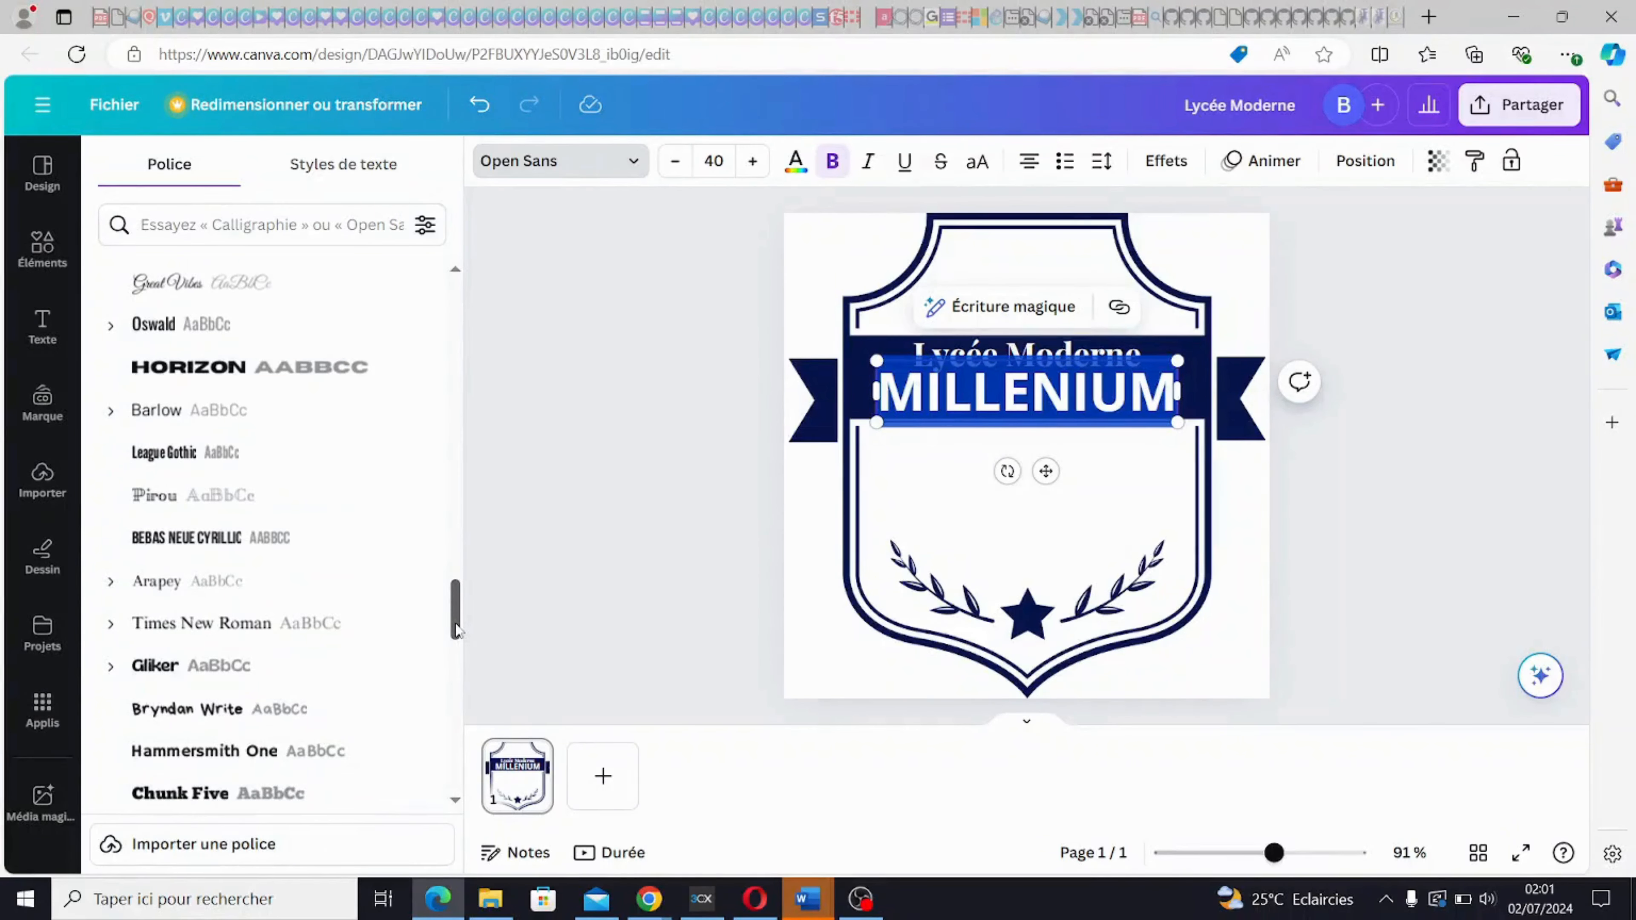
pyautogui.moveTo(455, 630); pyautogui.dragTo(456, 655)
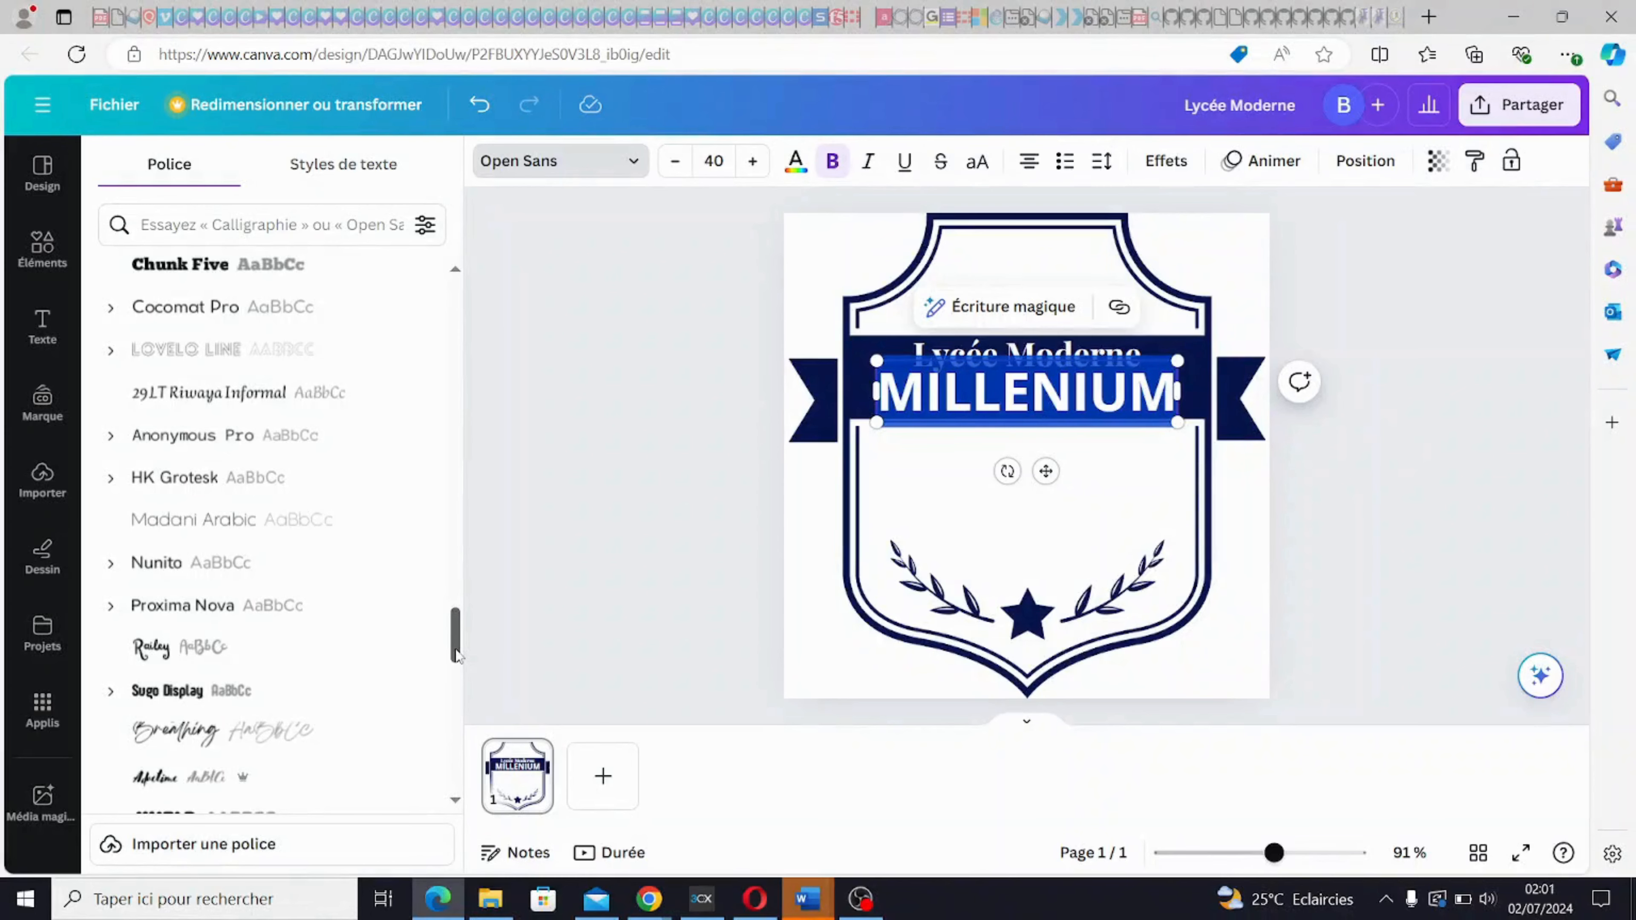
pyautogui.click(224, 366)
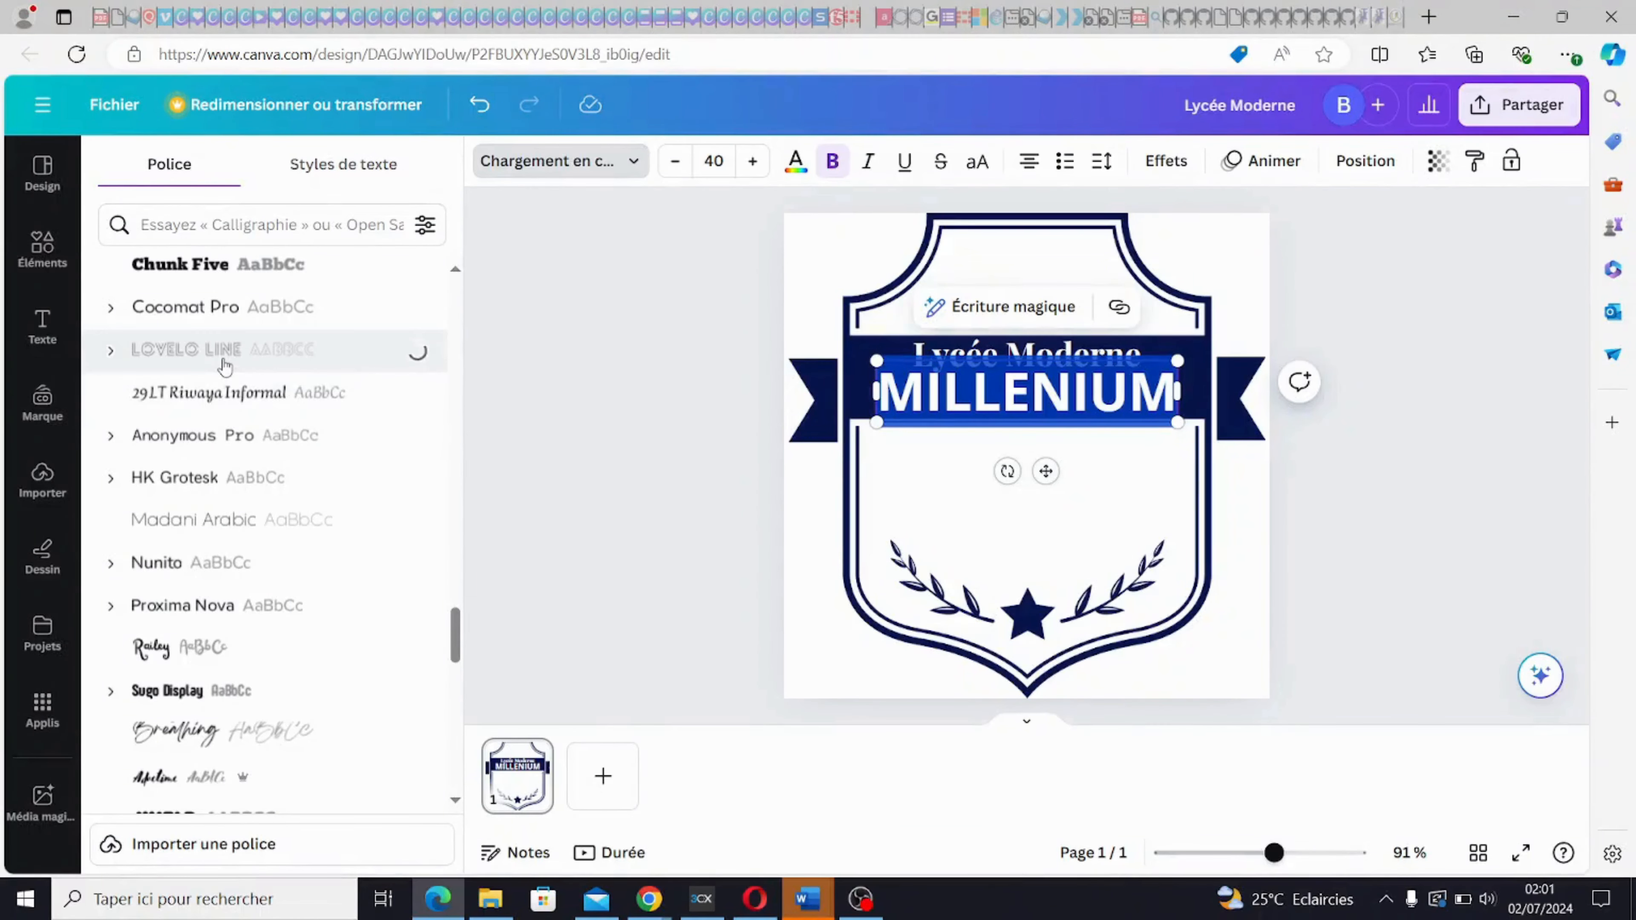
pyautogui.click(1024, 513)
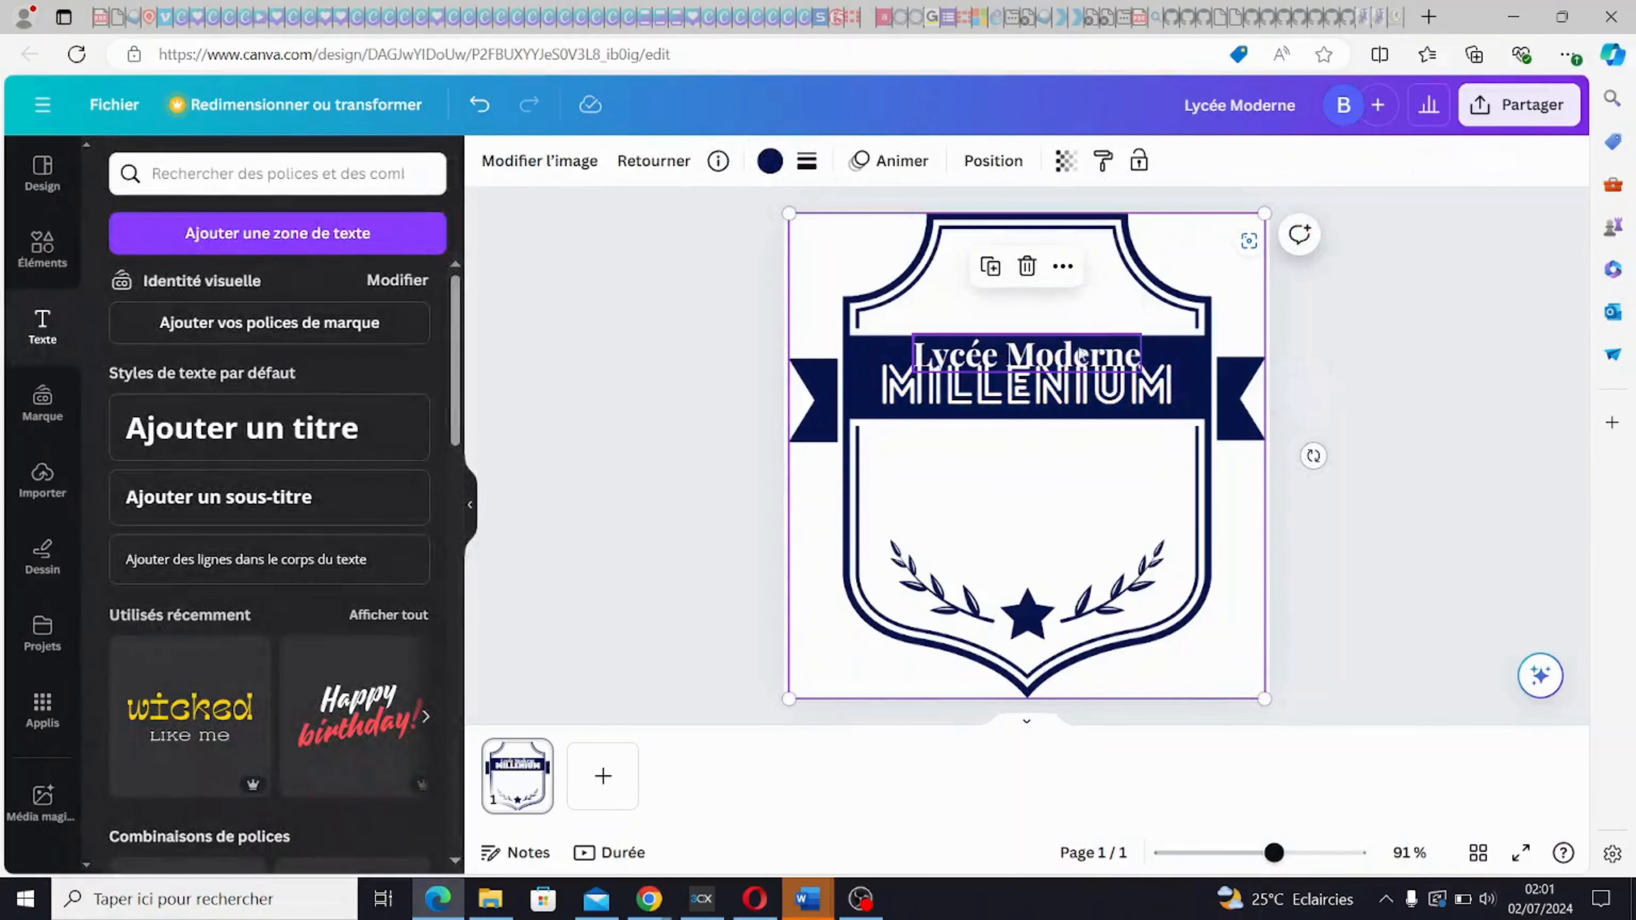
# - Move the "Lycée Moderne" title slightly up on the banner to reduce its overlap with "MILLENIUM"
pyautogui.click(1077, 359)
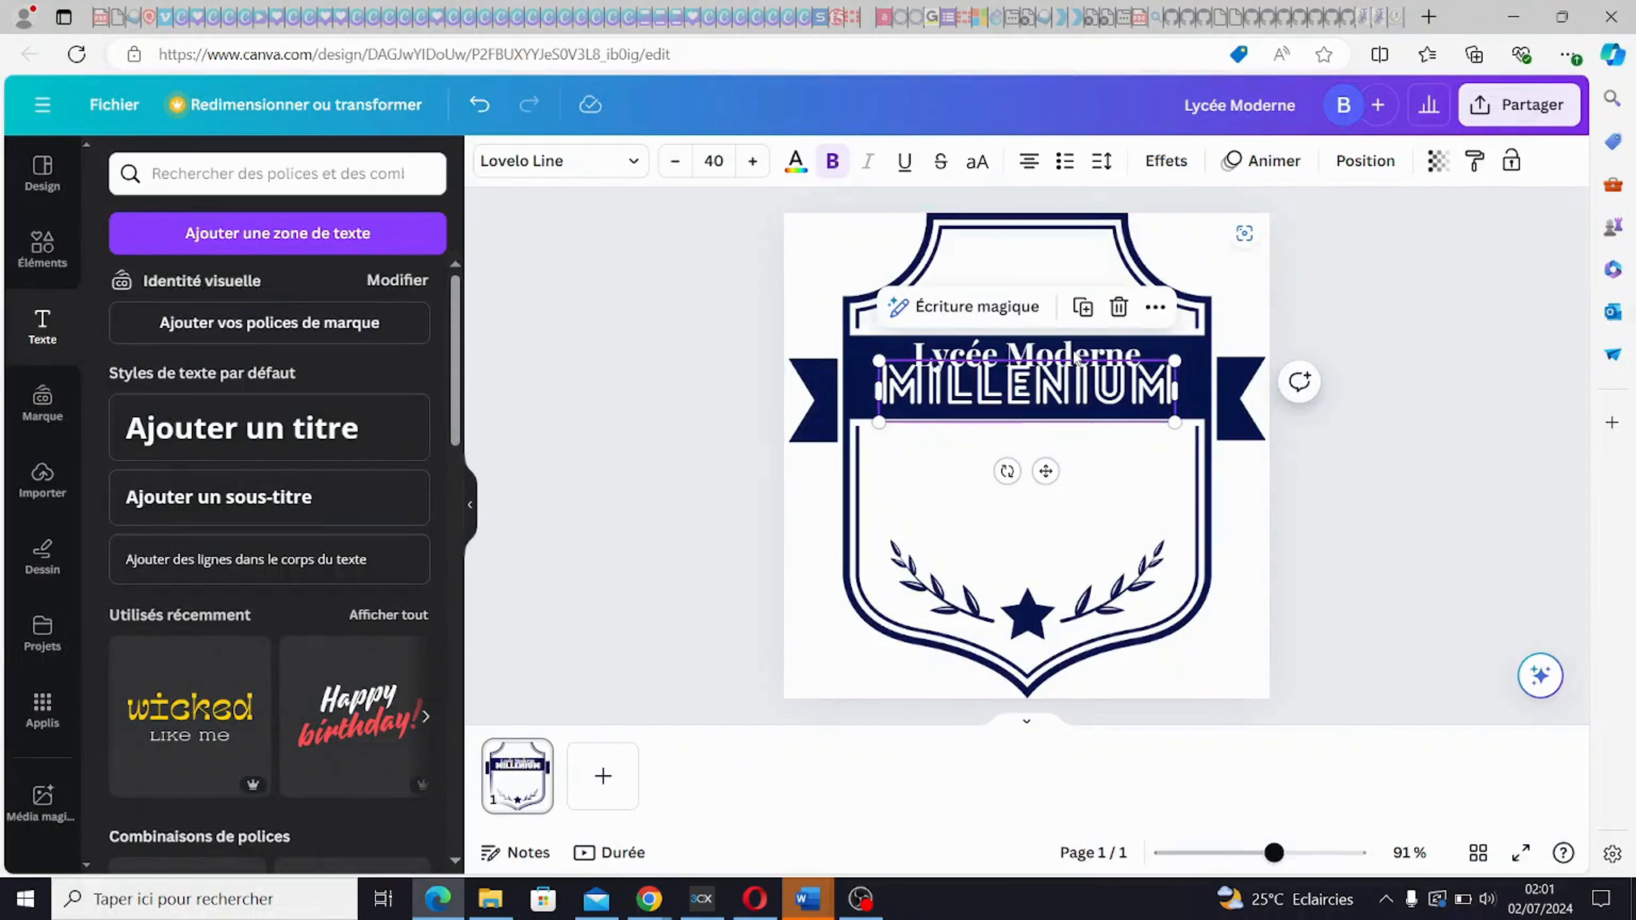
pyautogui.click(1087, 353)
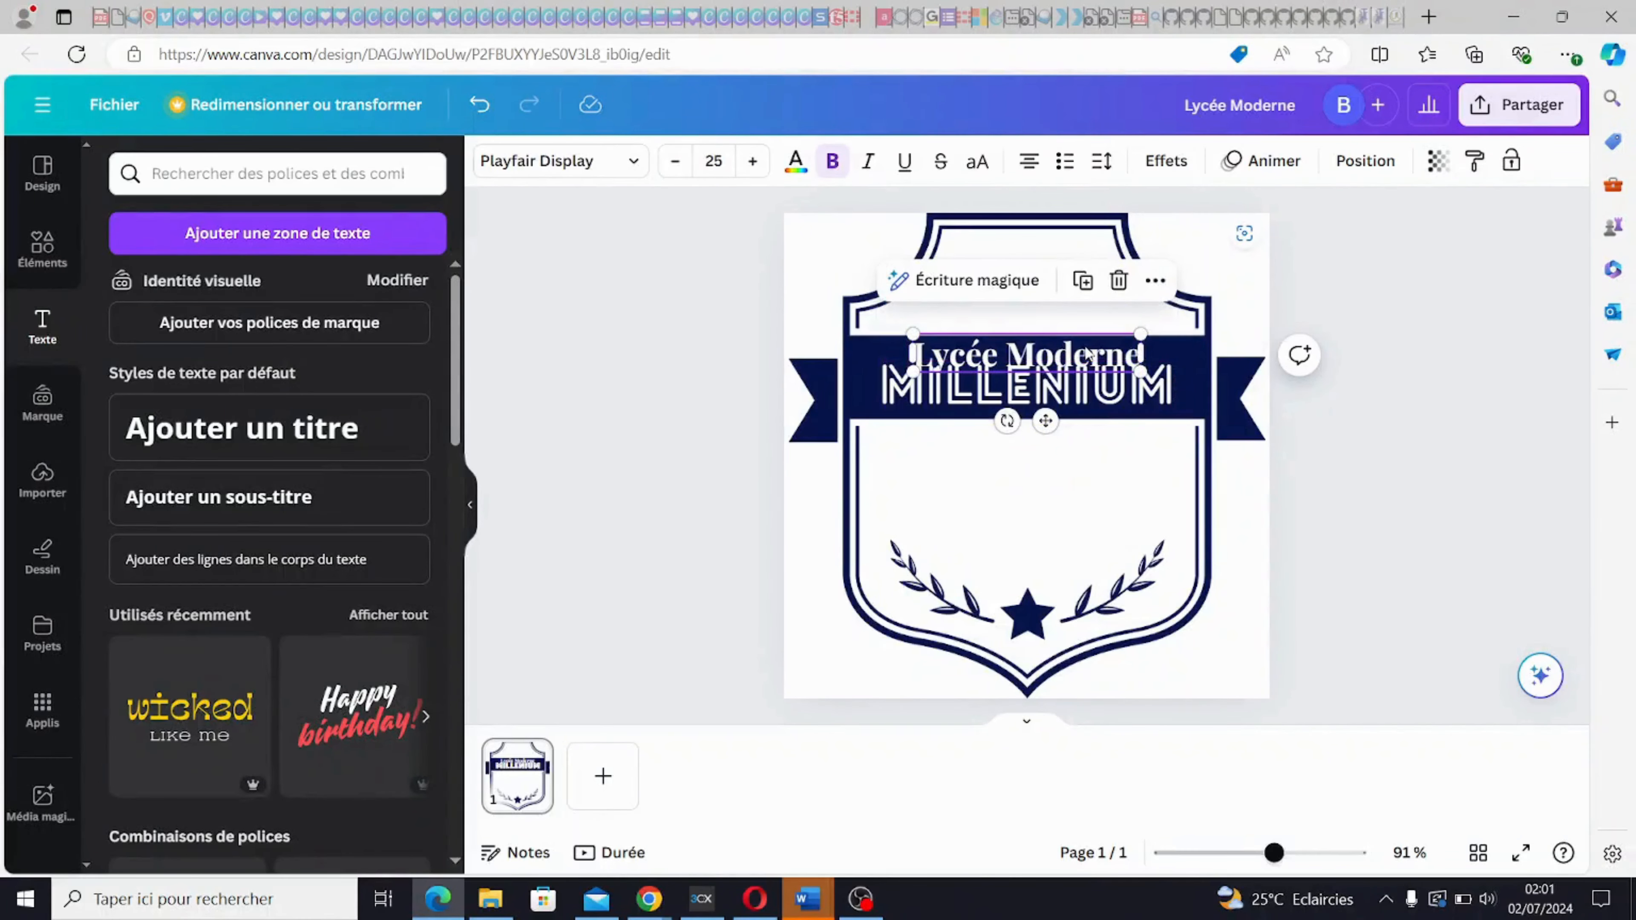
pyautogui.moveTo(1089, 354); pyautogui.dragTo(1088, 352)
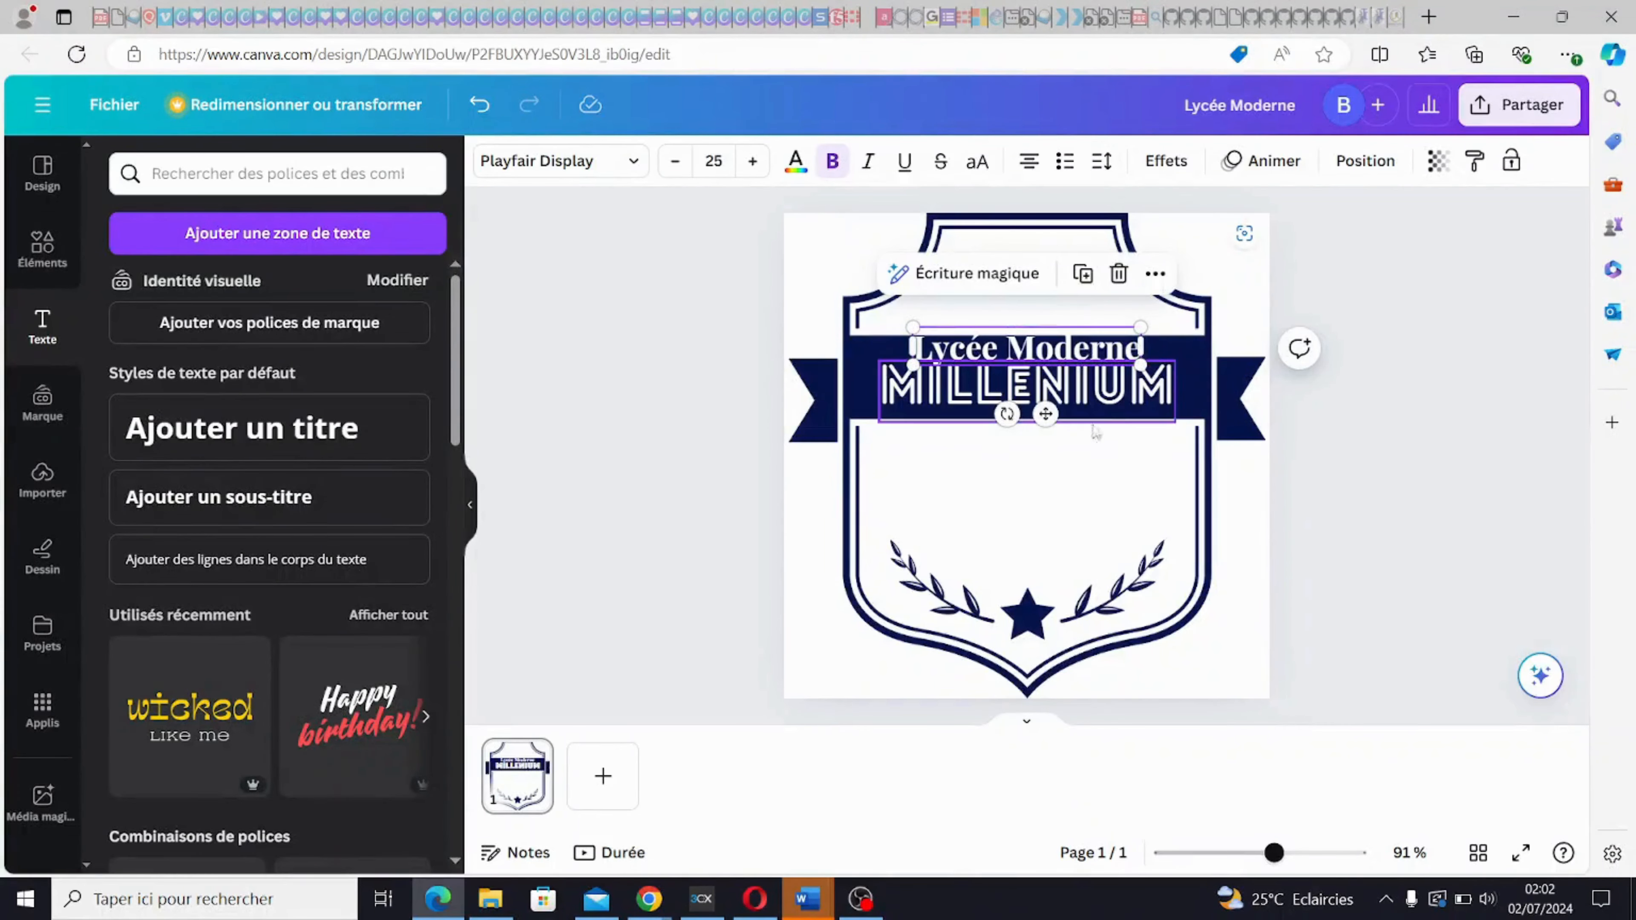
pyautogui.click(1102, 483)
pyautogui.click(1095, 394)
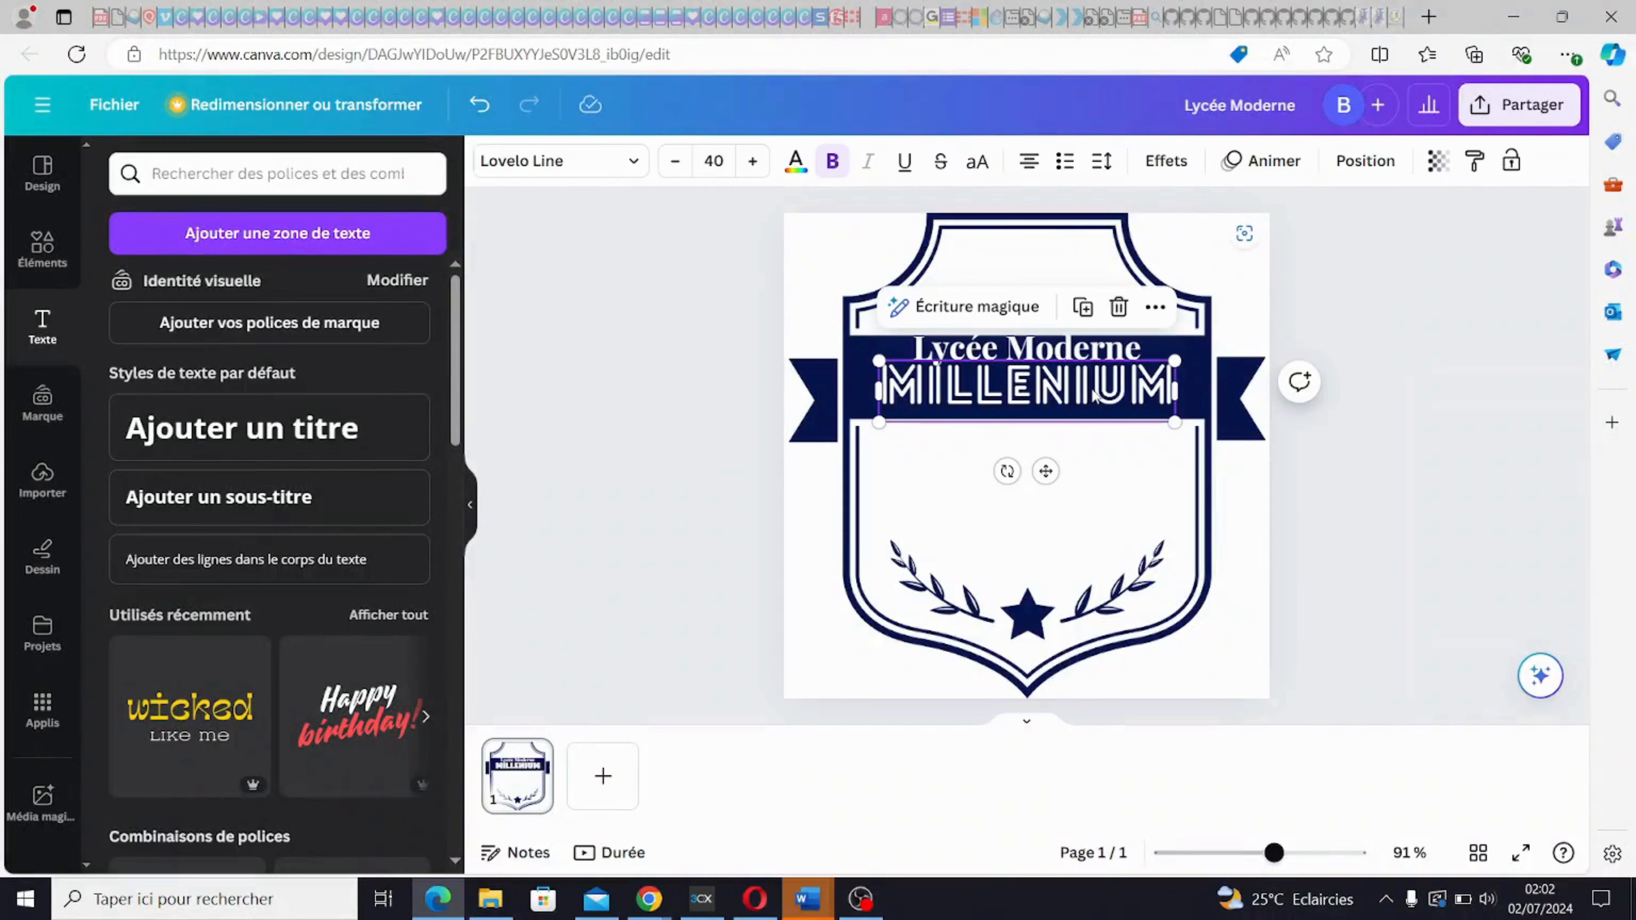
# - Nudge the "MILLENIUM" title slightly down on the banner, away from "Lycée Moderne"
pyautogui.moveTo(1093, 392); pyautogui.dragTo(1097, 397)
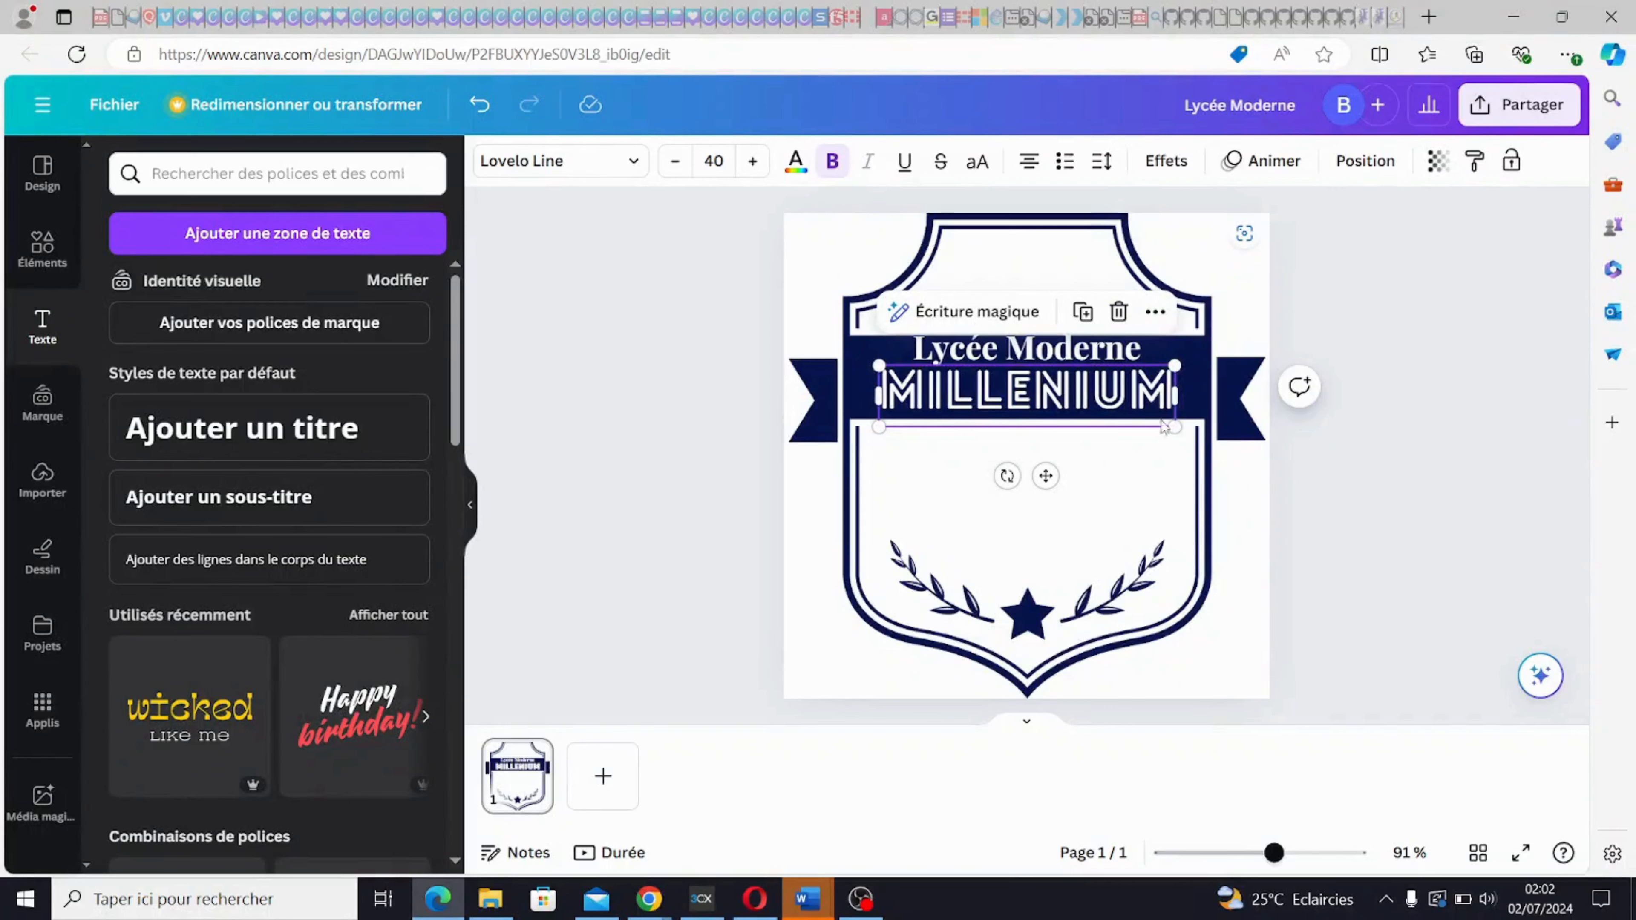
pyautogui.click(1165, 429)
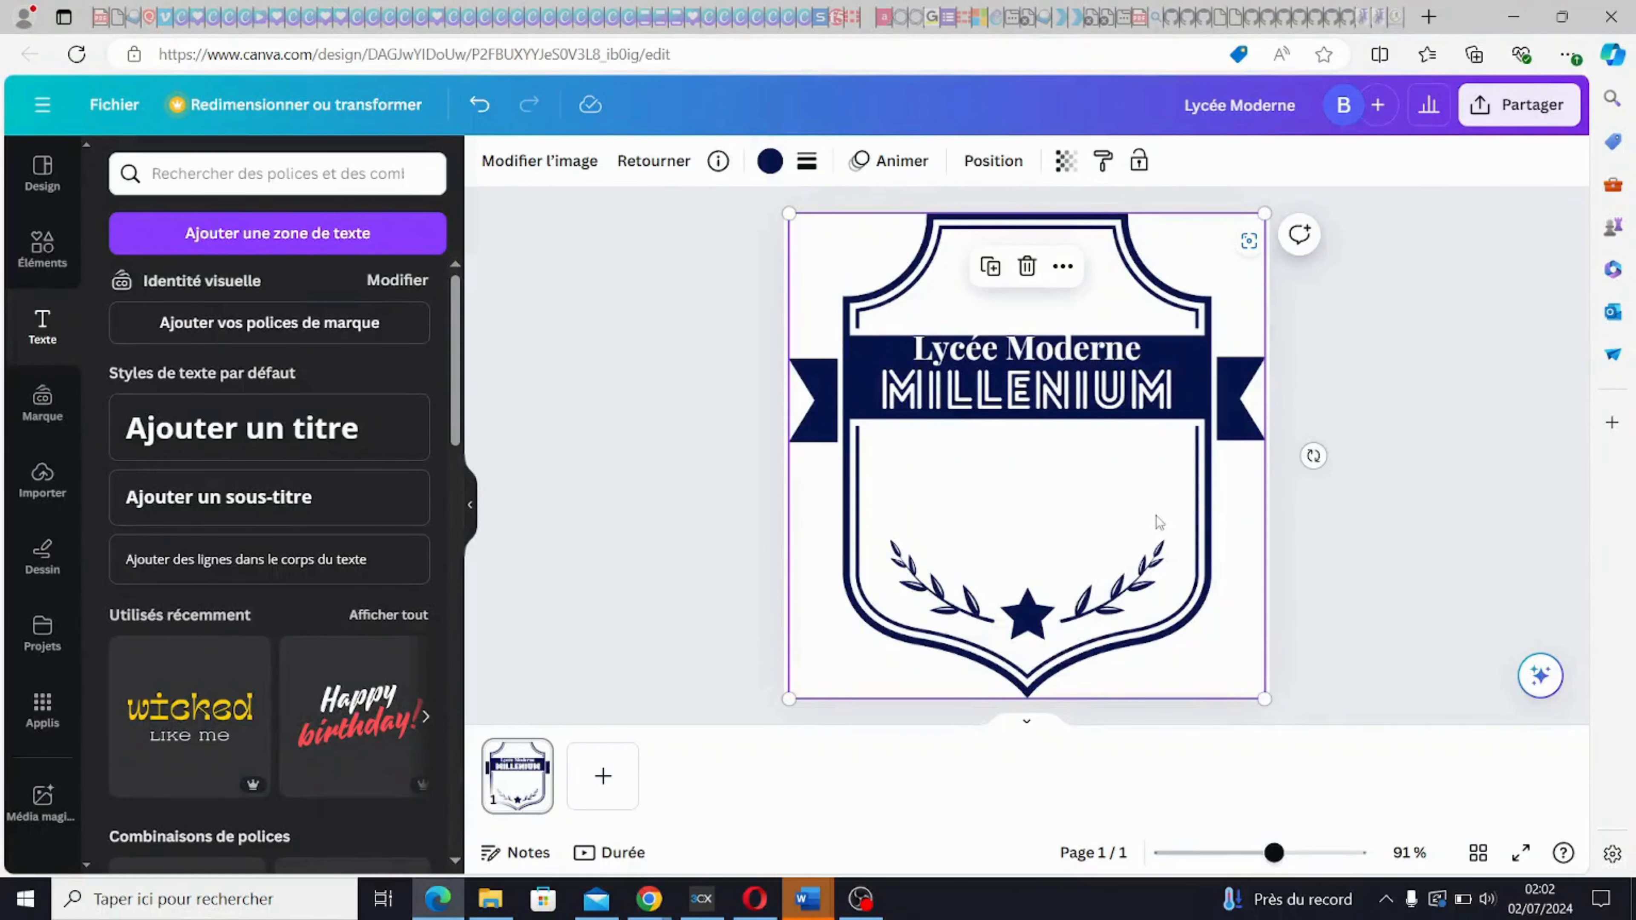
# - Add a subtitle reading "ECOLE D’EXCELLENCE" and move it down to just above the laurel branches
pyautogui.click(306, 499)
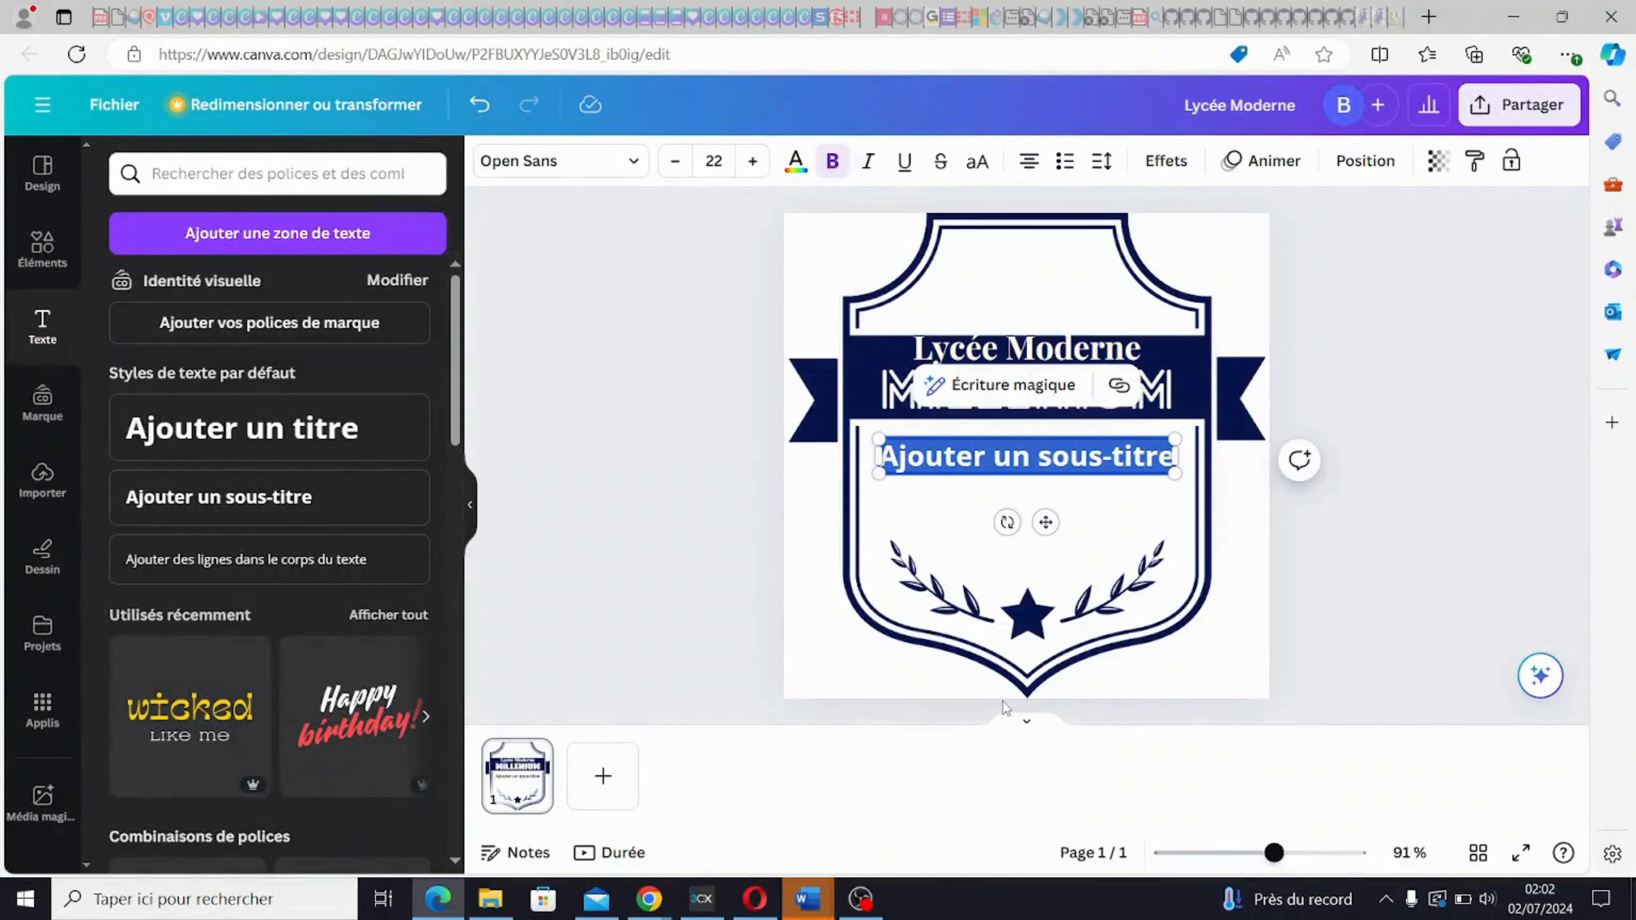
pyautogui.write('EC')
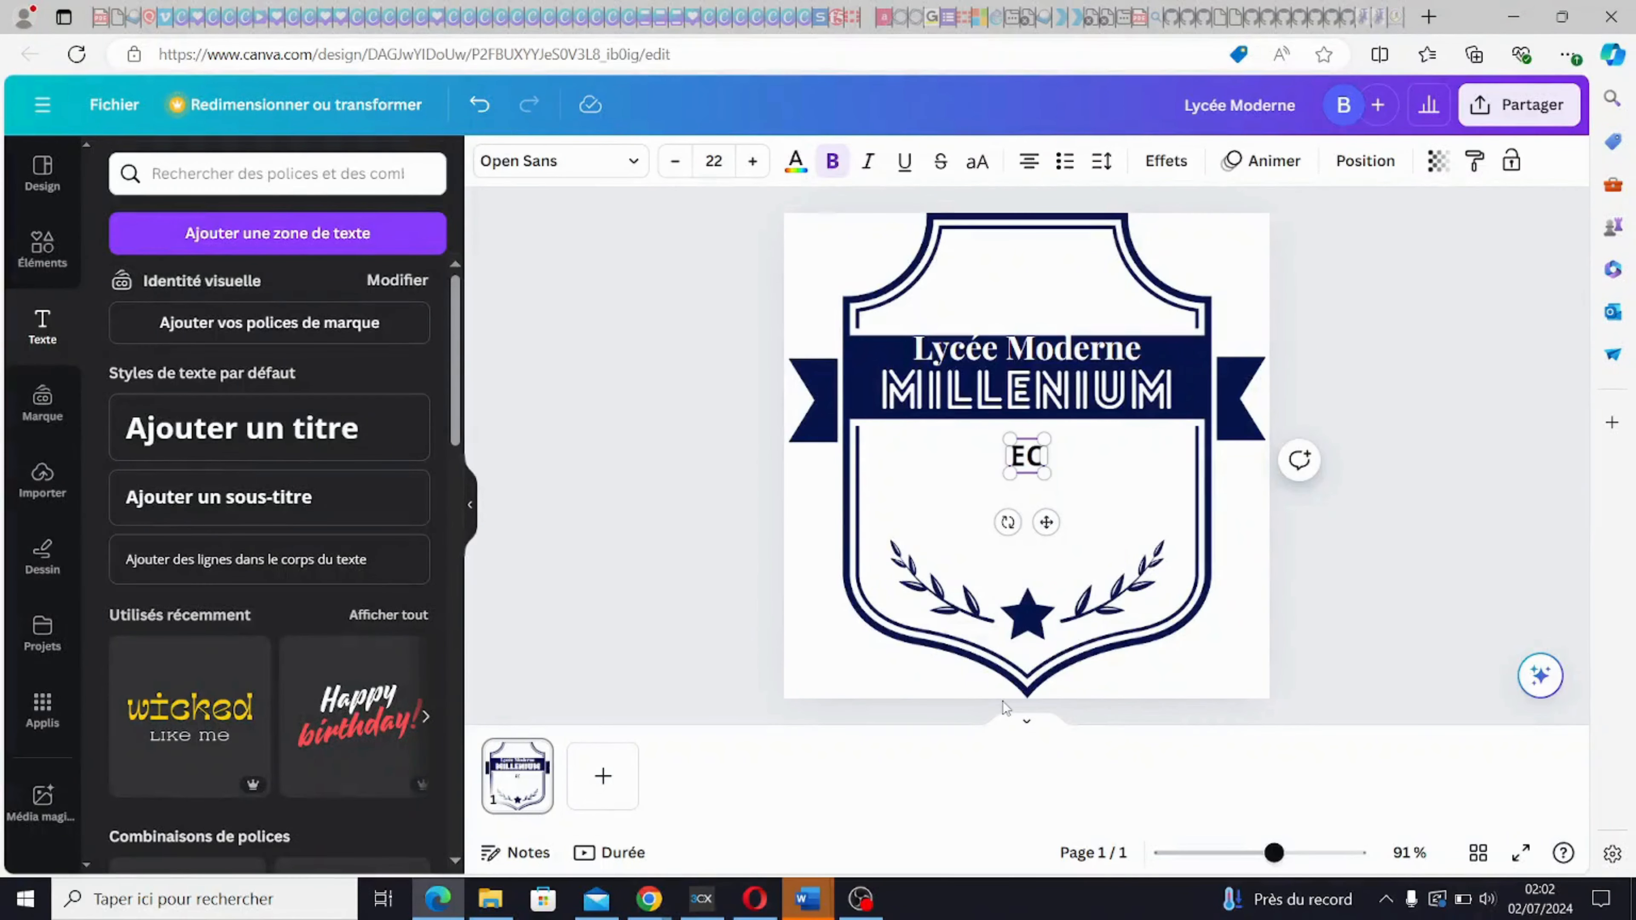
pyautogui.write('OLE D')
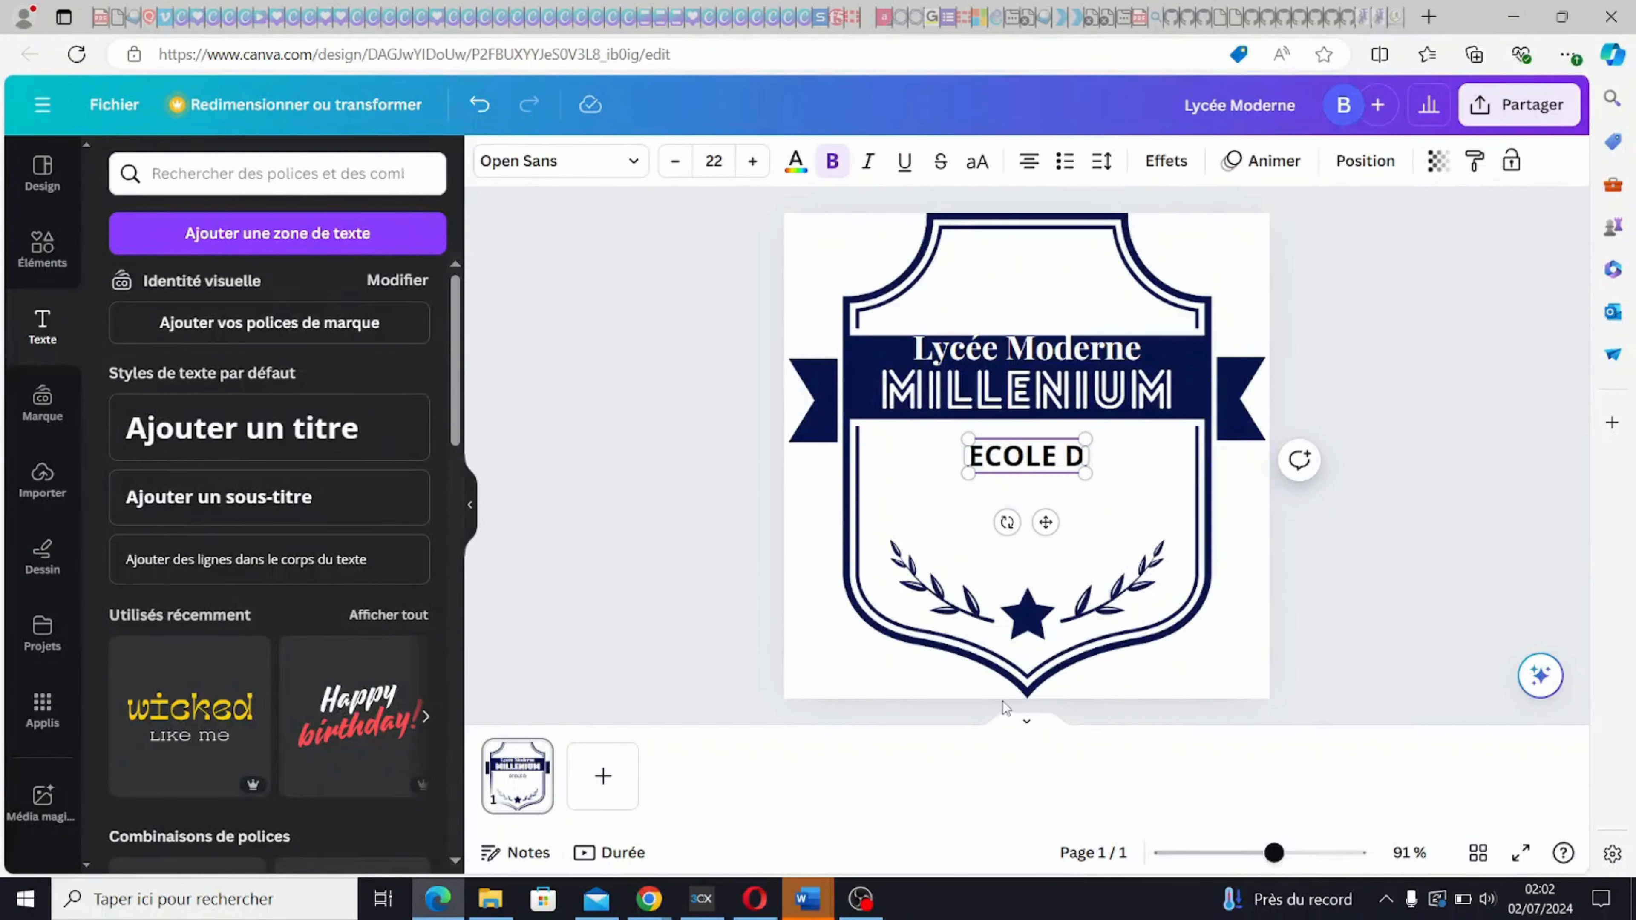
pyautogui.press('XF86AudioRaiseVolume')
pyautogui.write('4')
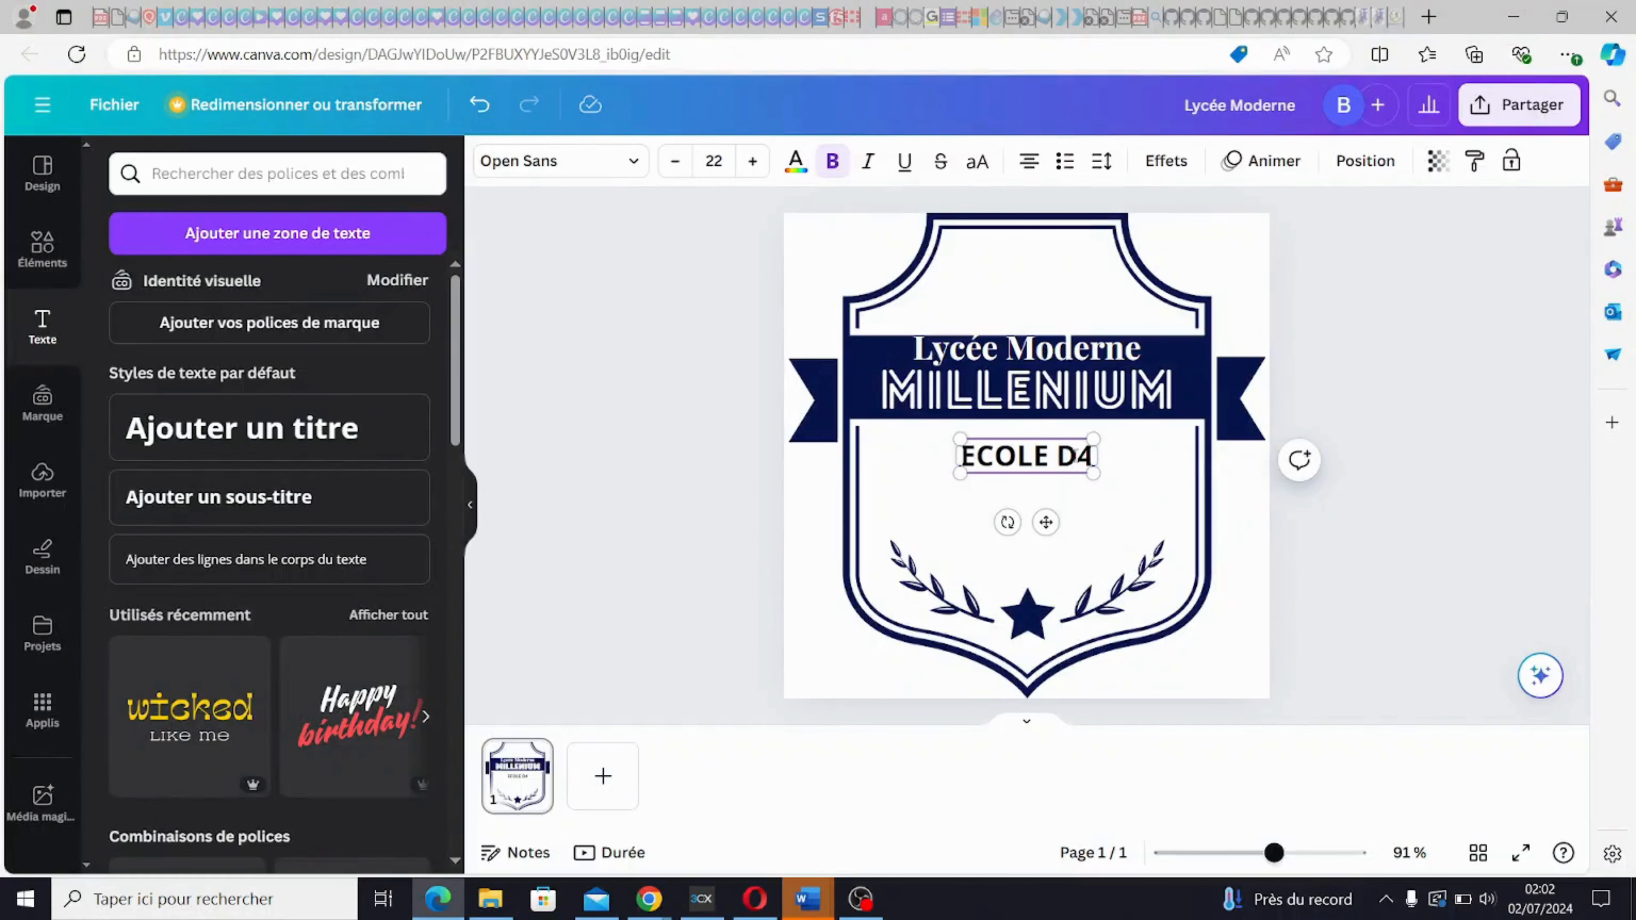
pyautogui.press('BackSpace')
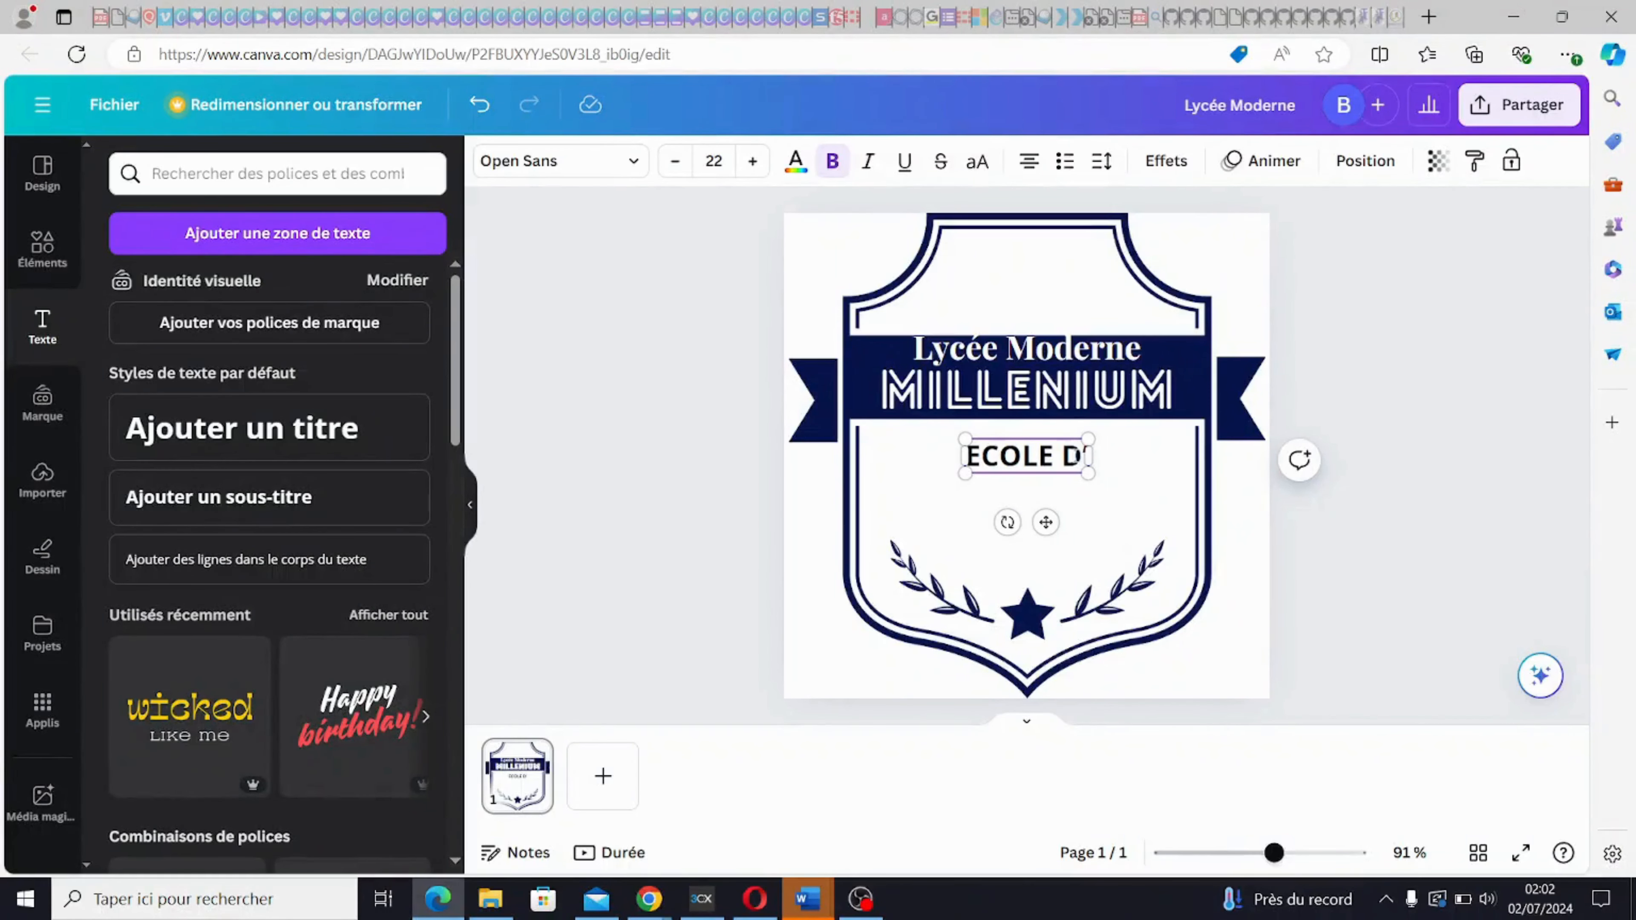
pyautogui.write('EX')
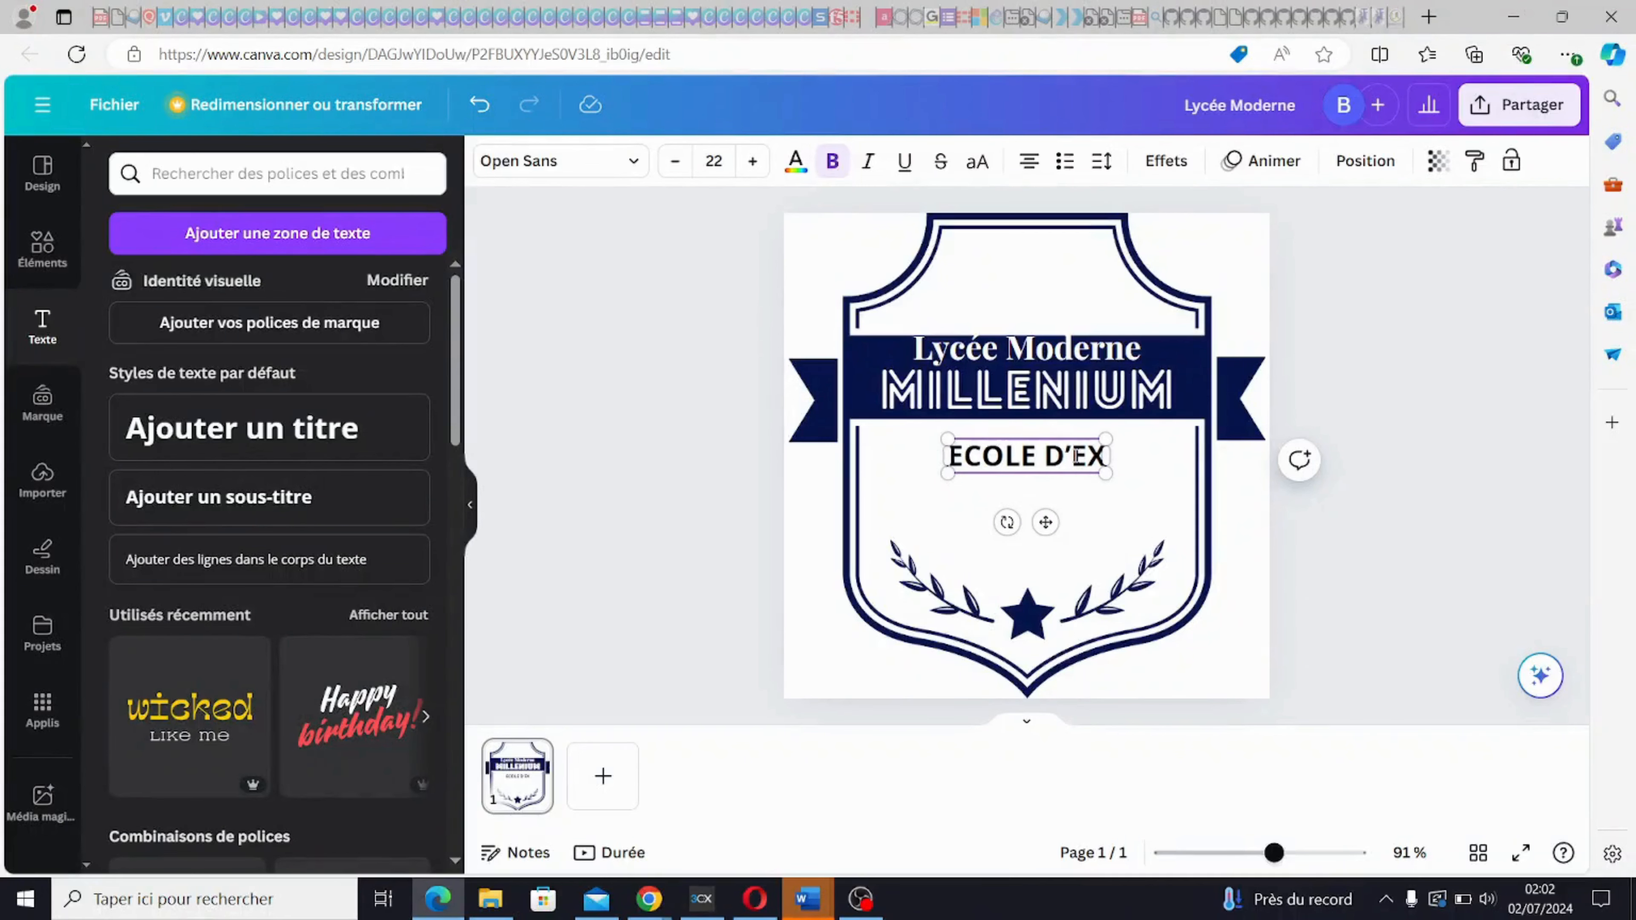
pyautogui.write('C')
pyautogui.write('E')
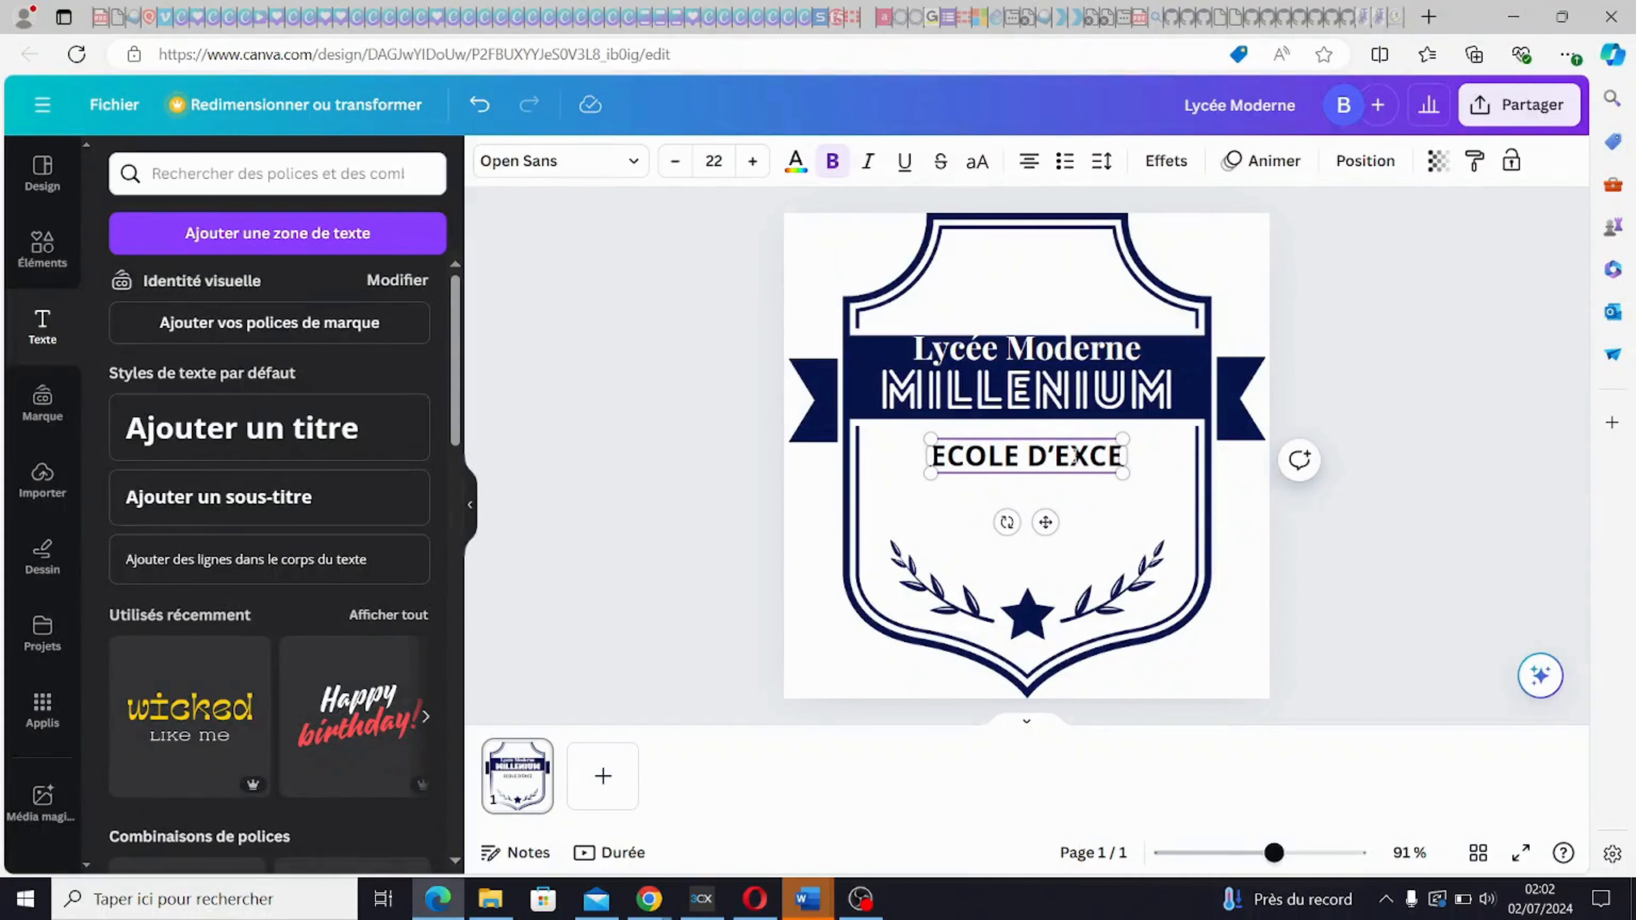
pyautogui.write('LLENCE')
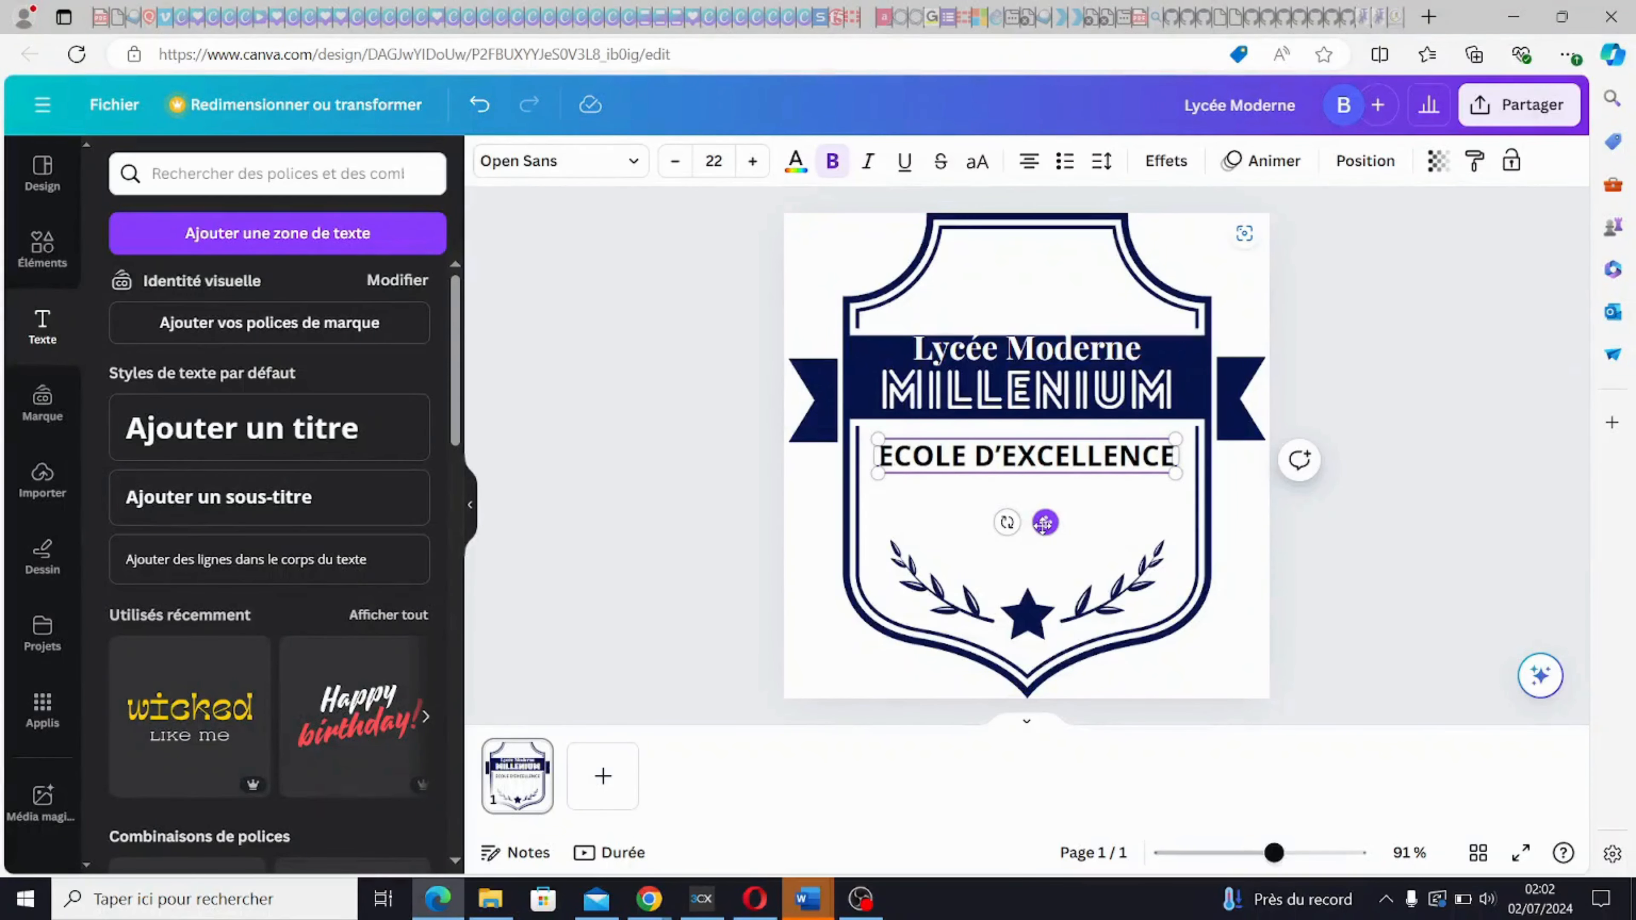
pyautogui.moveTo(1044, 523); pyautogui.dragTo(1042, 593)
# - Colour the "ECOLE D’EXCELLENCE" subtitle with the document's navy blue, #09164d
pyautogui.doubleClick(1033, 522)
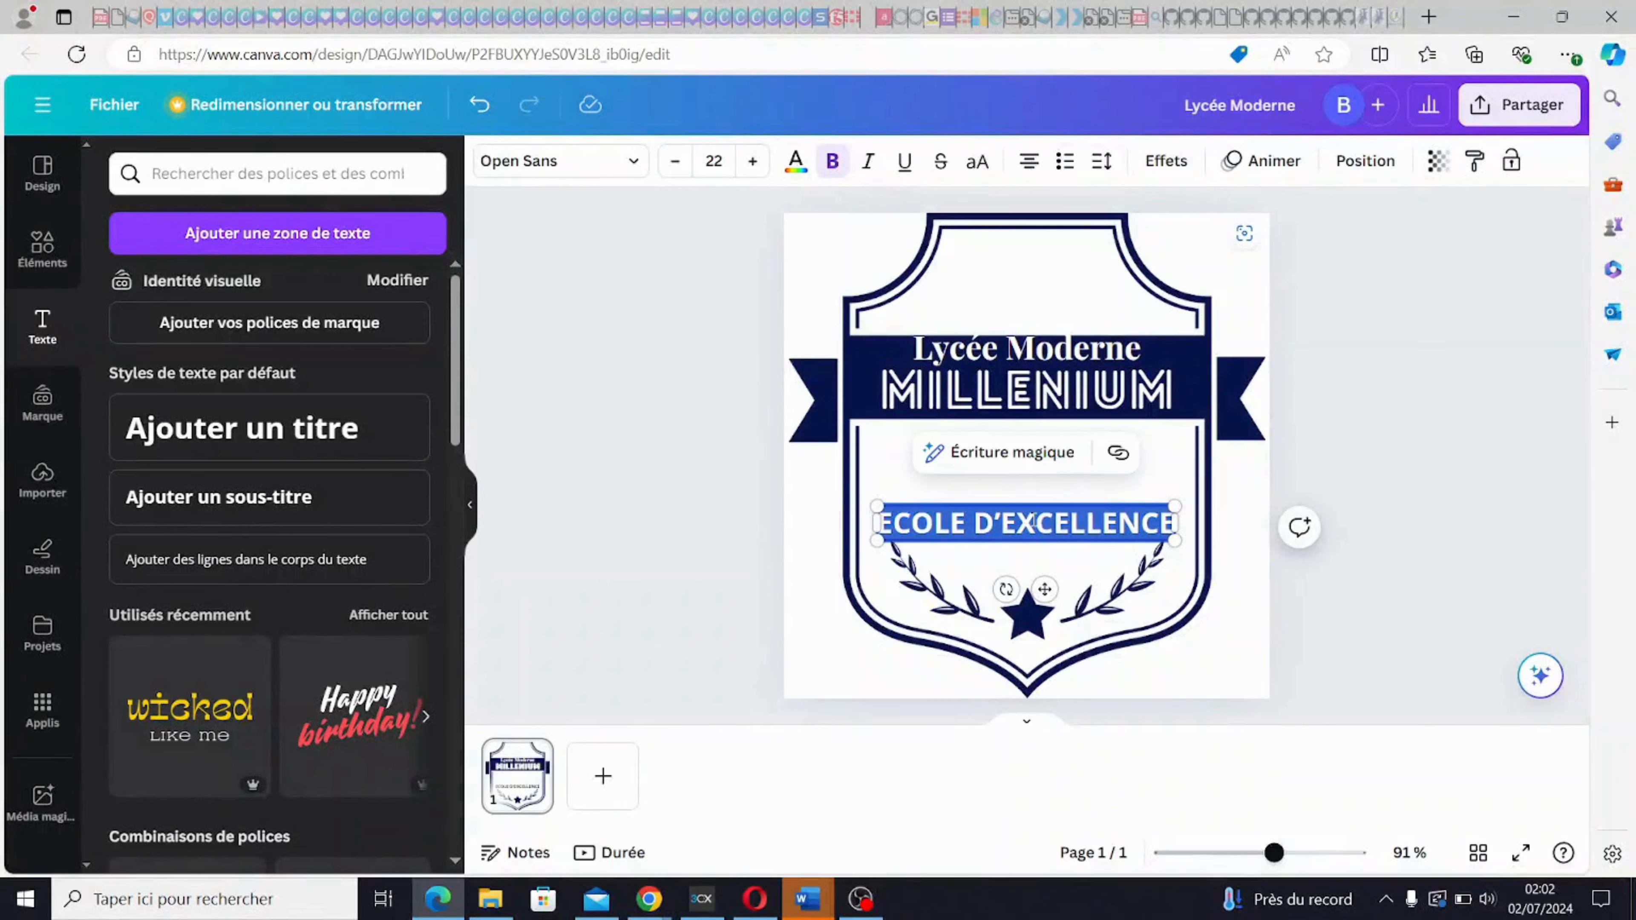
pyautogui.click(799, 169)
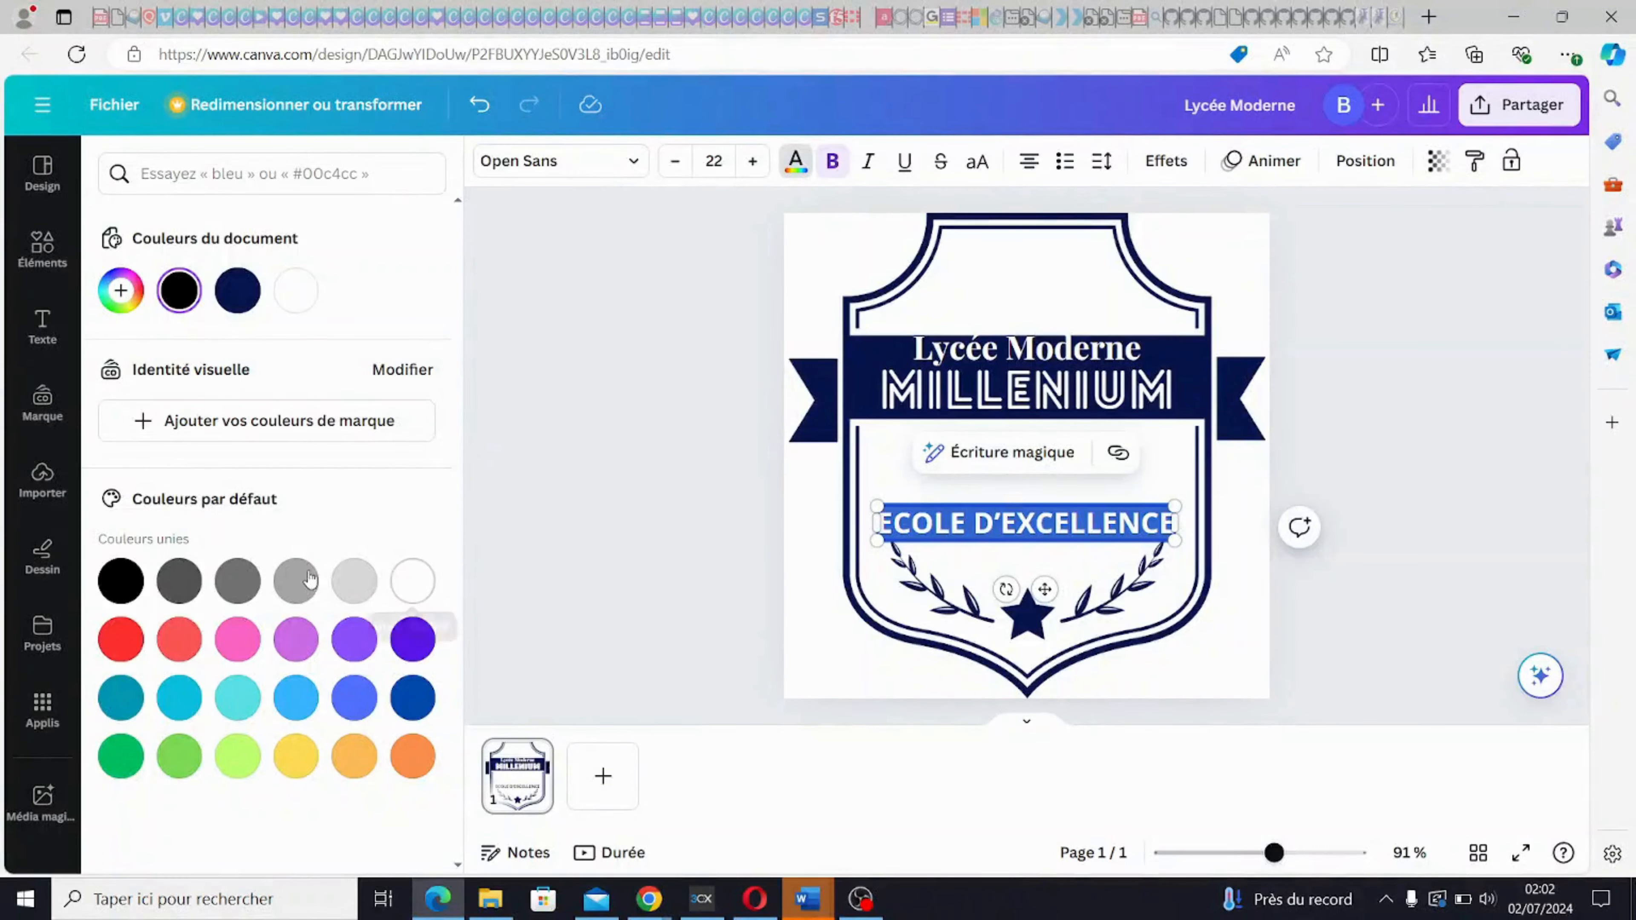
pyautogui.click(239, 291)
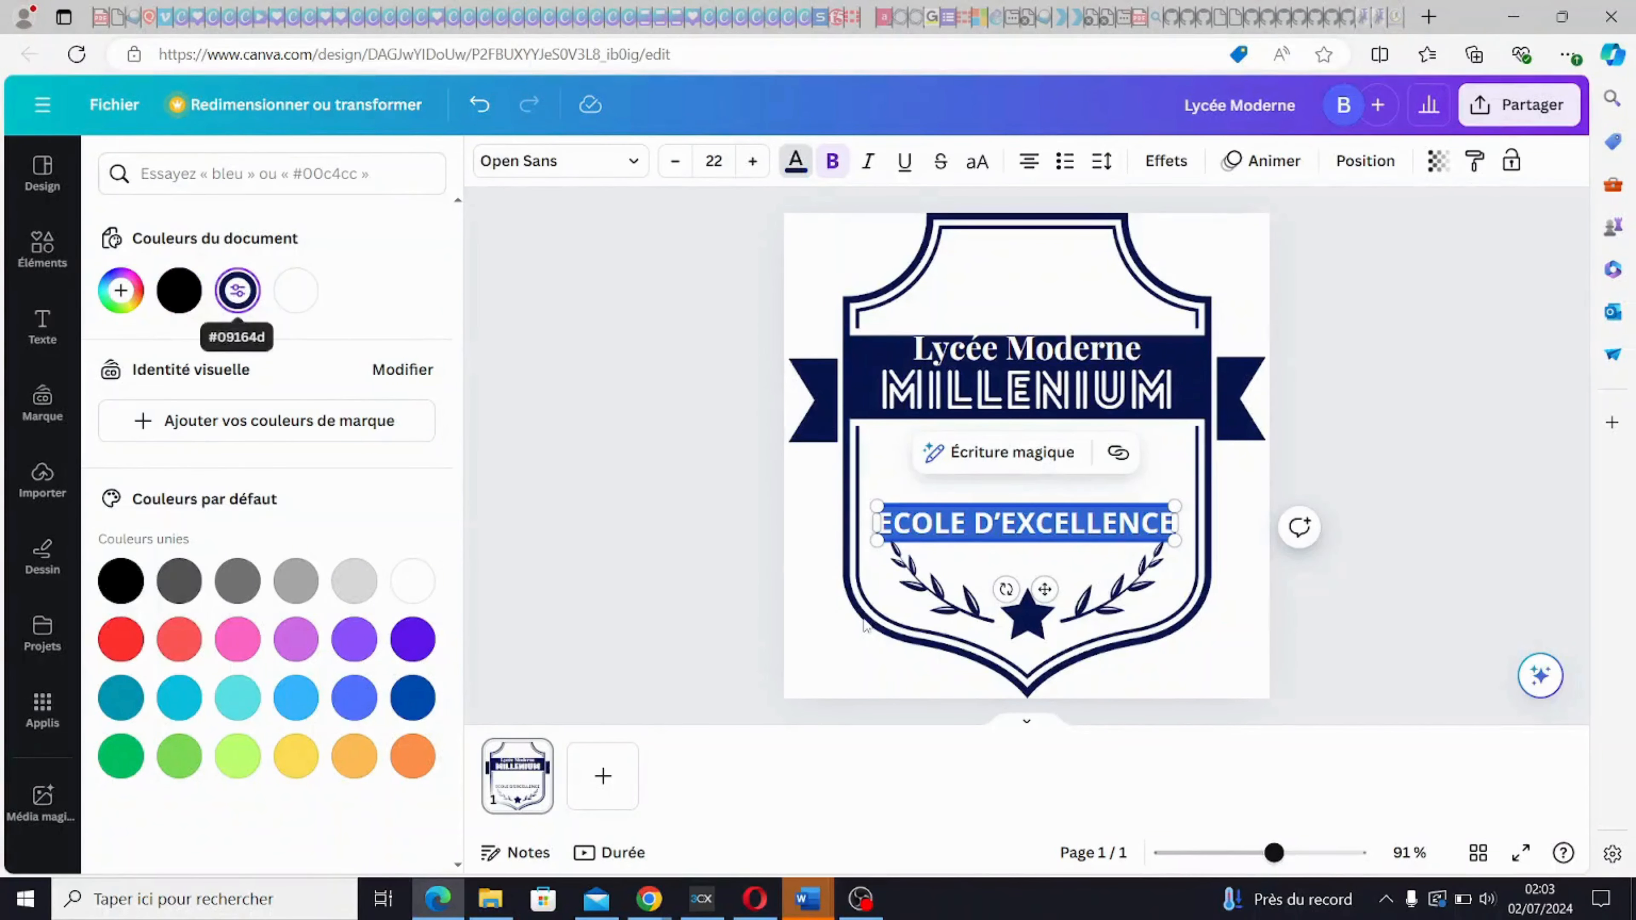
pyautogui.click(1034, 575)
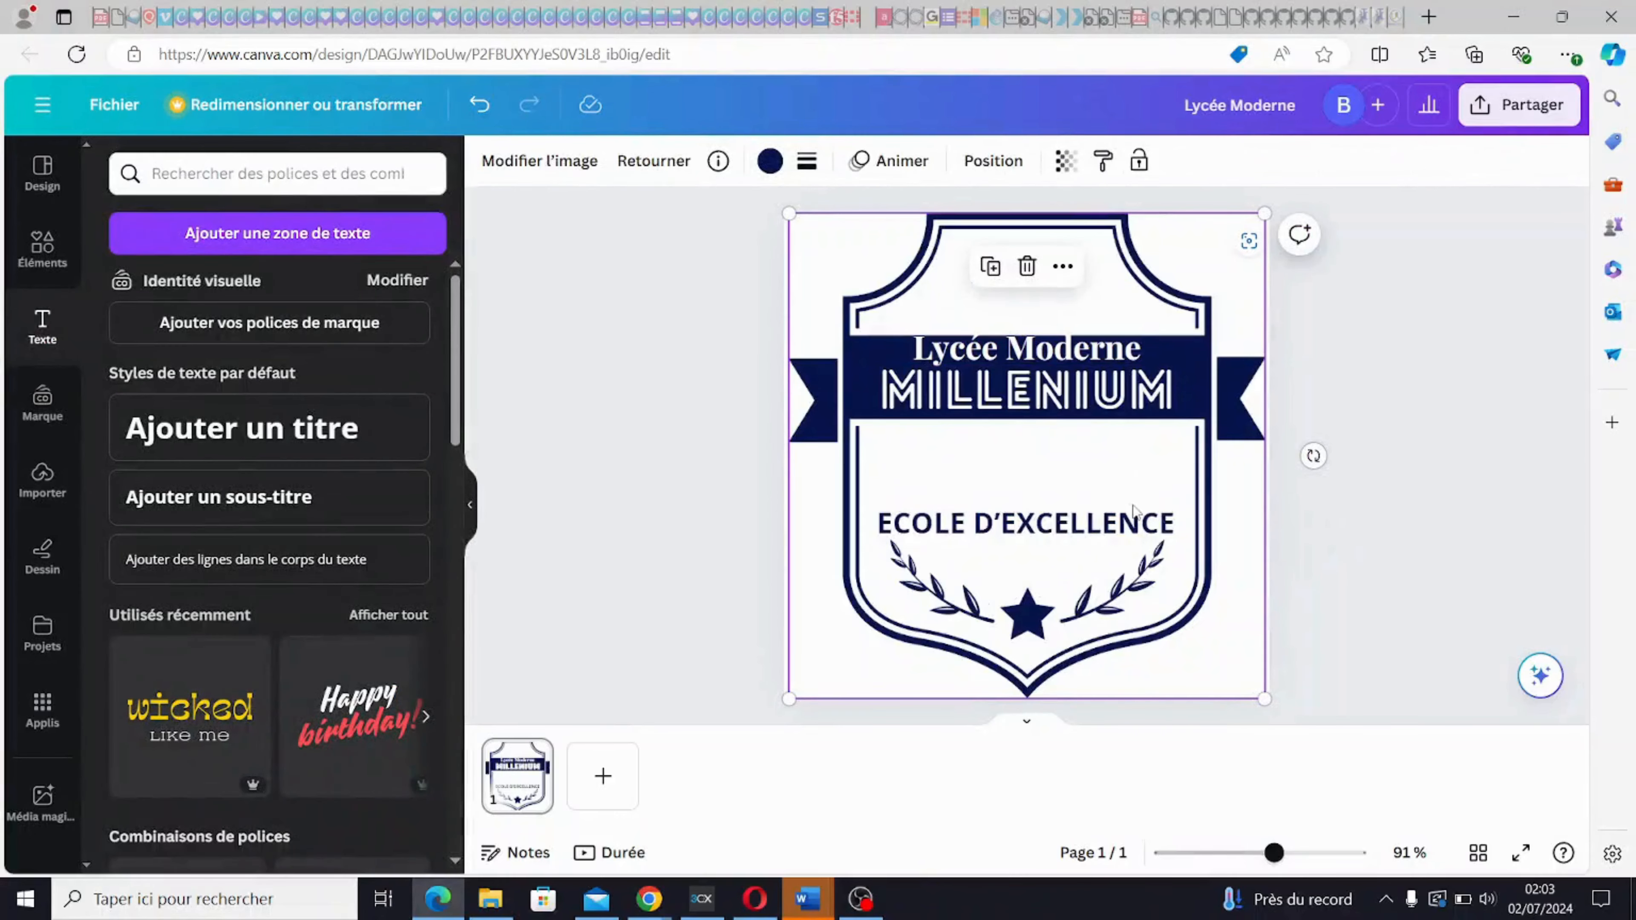
# - Reduce the font size of the whole "ECOLE D’EXCELLENCE" subtitle to 18
pyautogui.doubleClick(1122, 514)
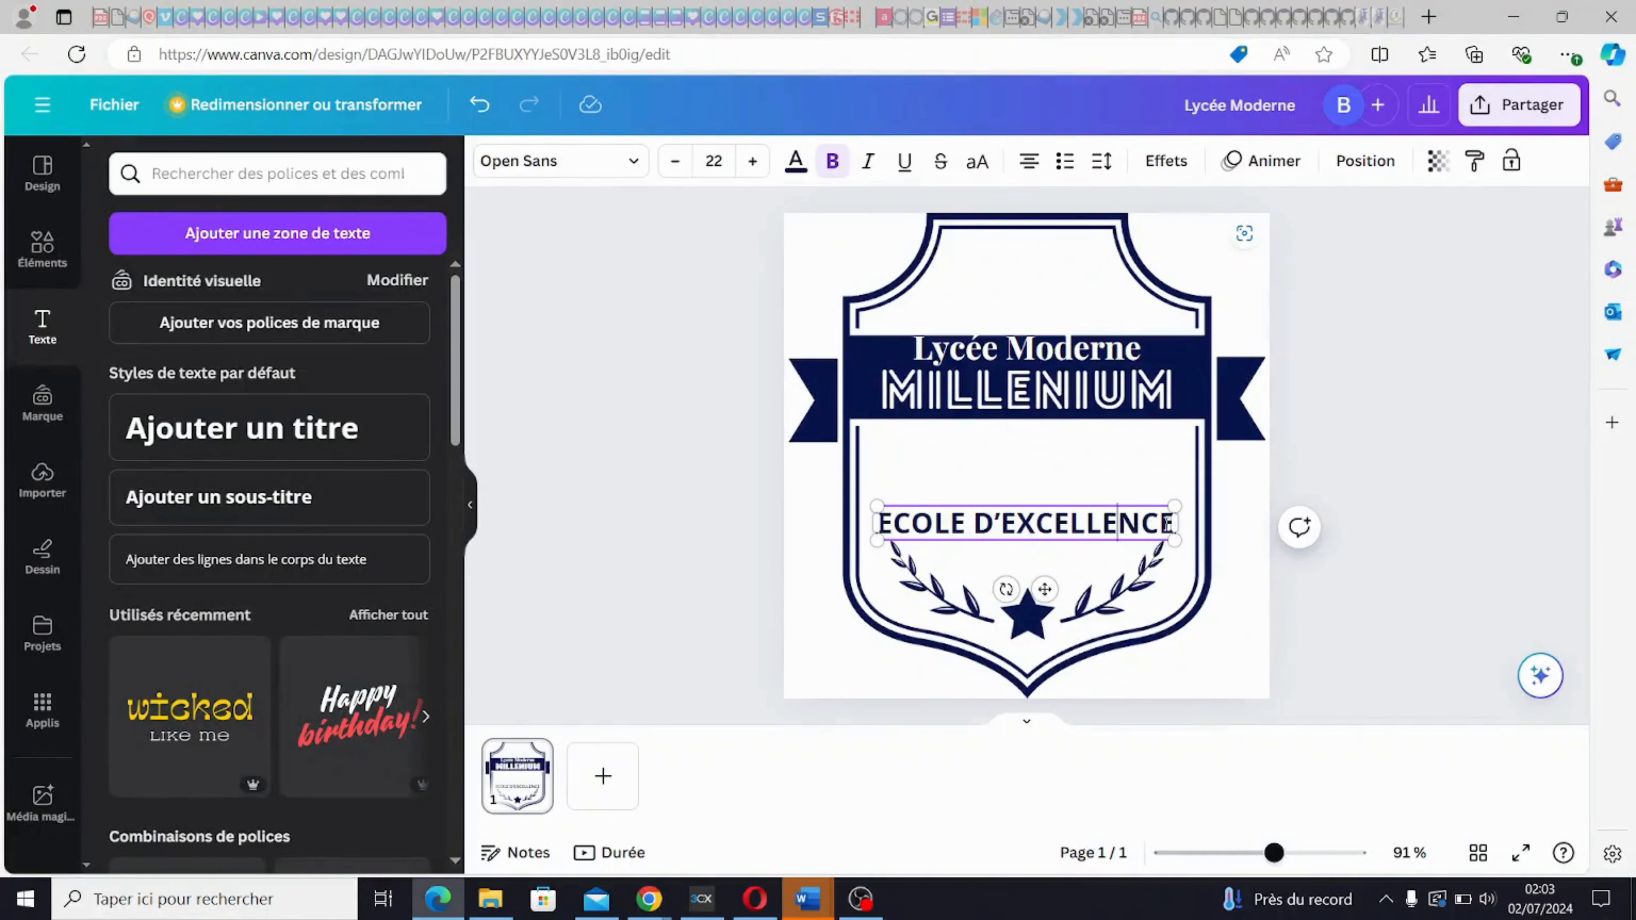
pyautogui.moveTo(1167, 524); pyautogui.dragTo(878, 505)
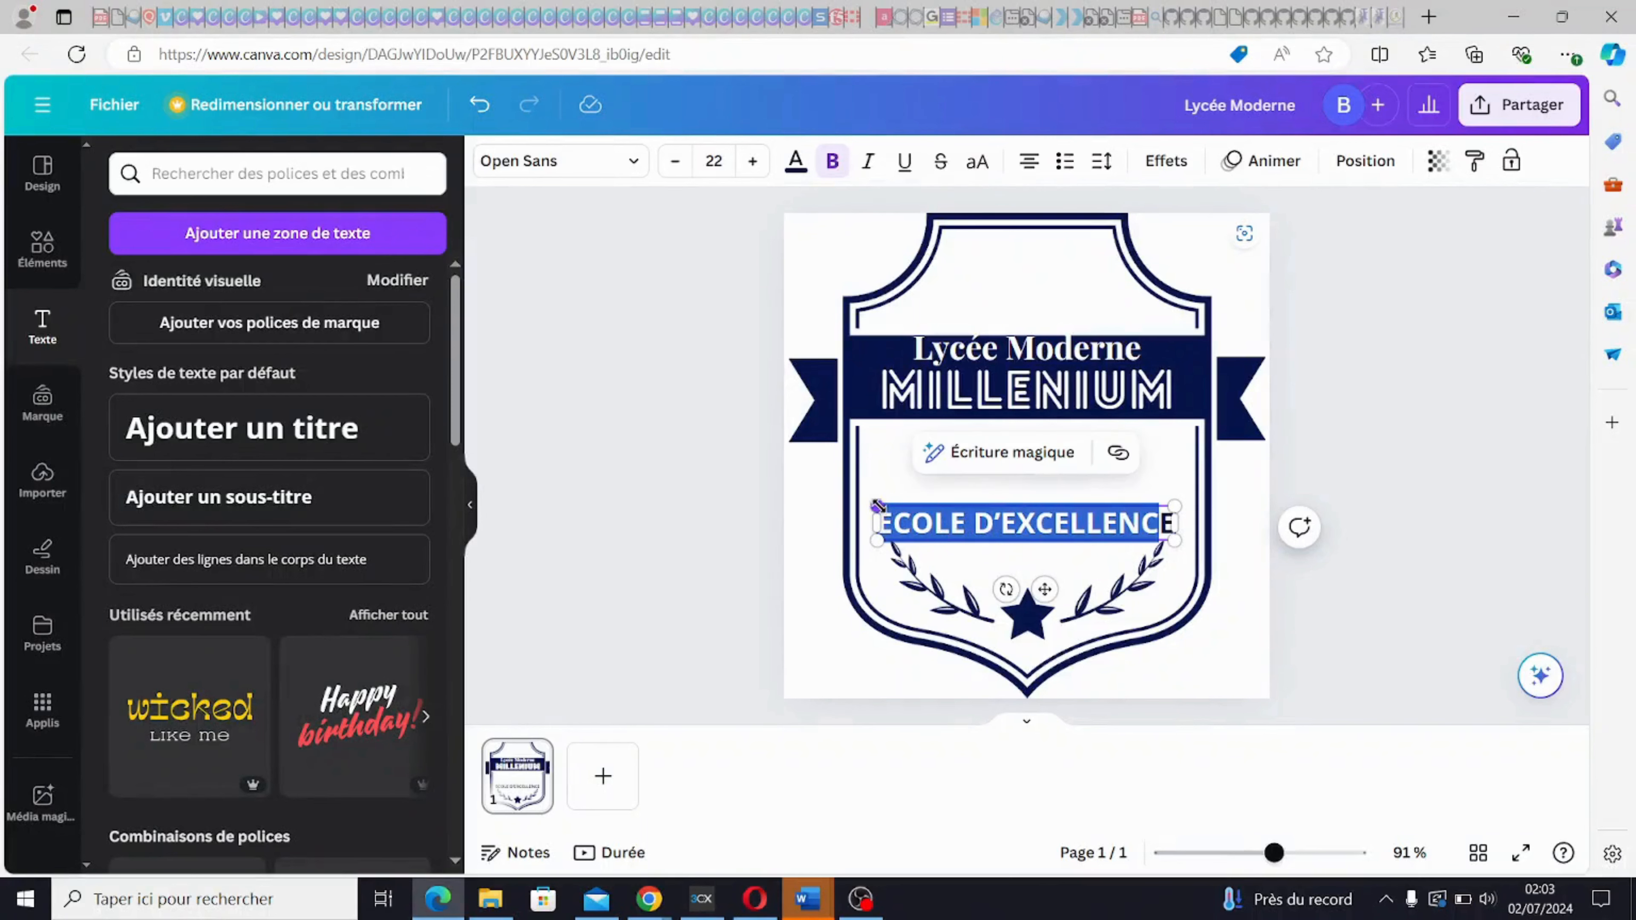
pyautogui.doubleClick(1003, 527)
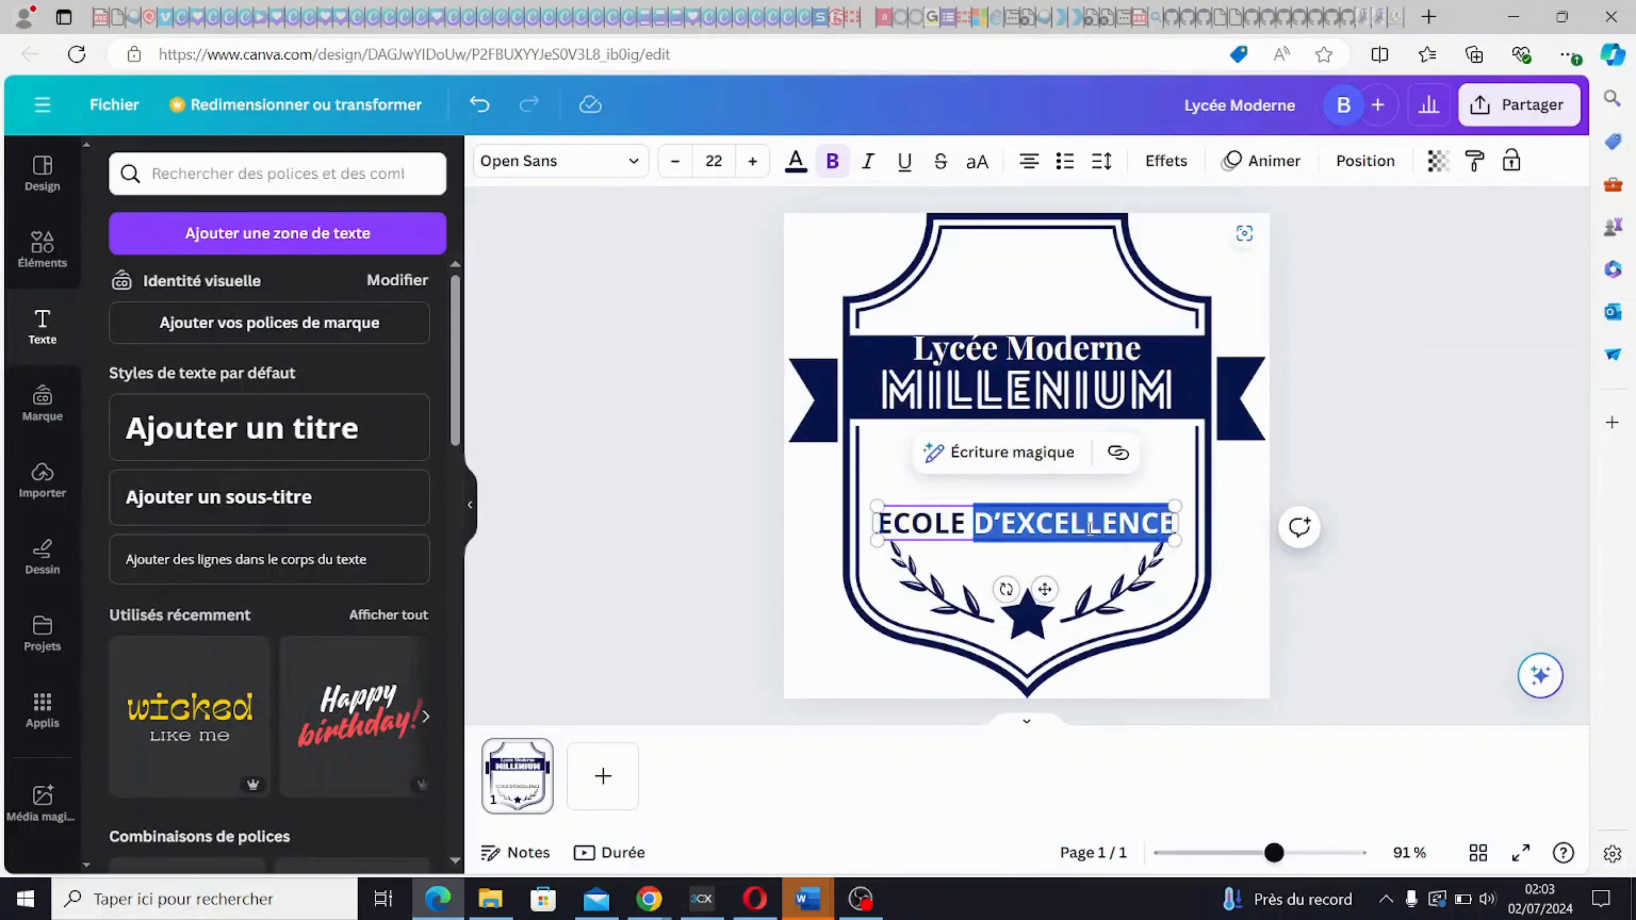
pyautogui.tripleClick(1139, 535)
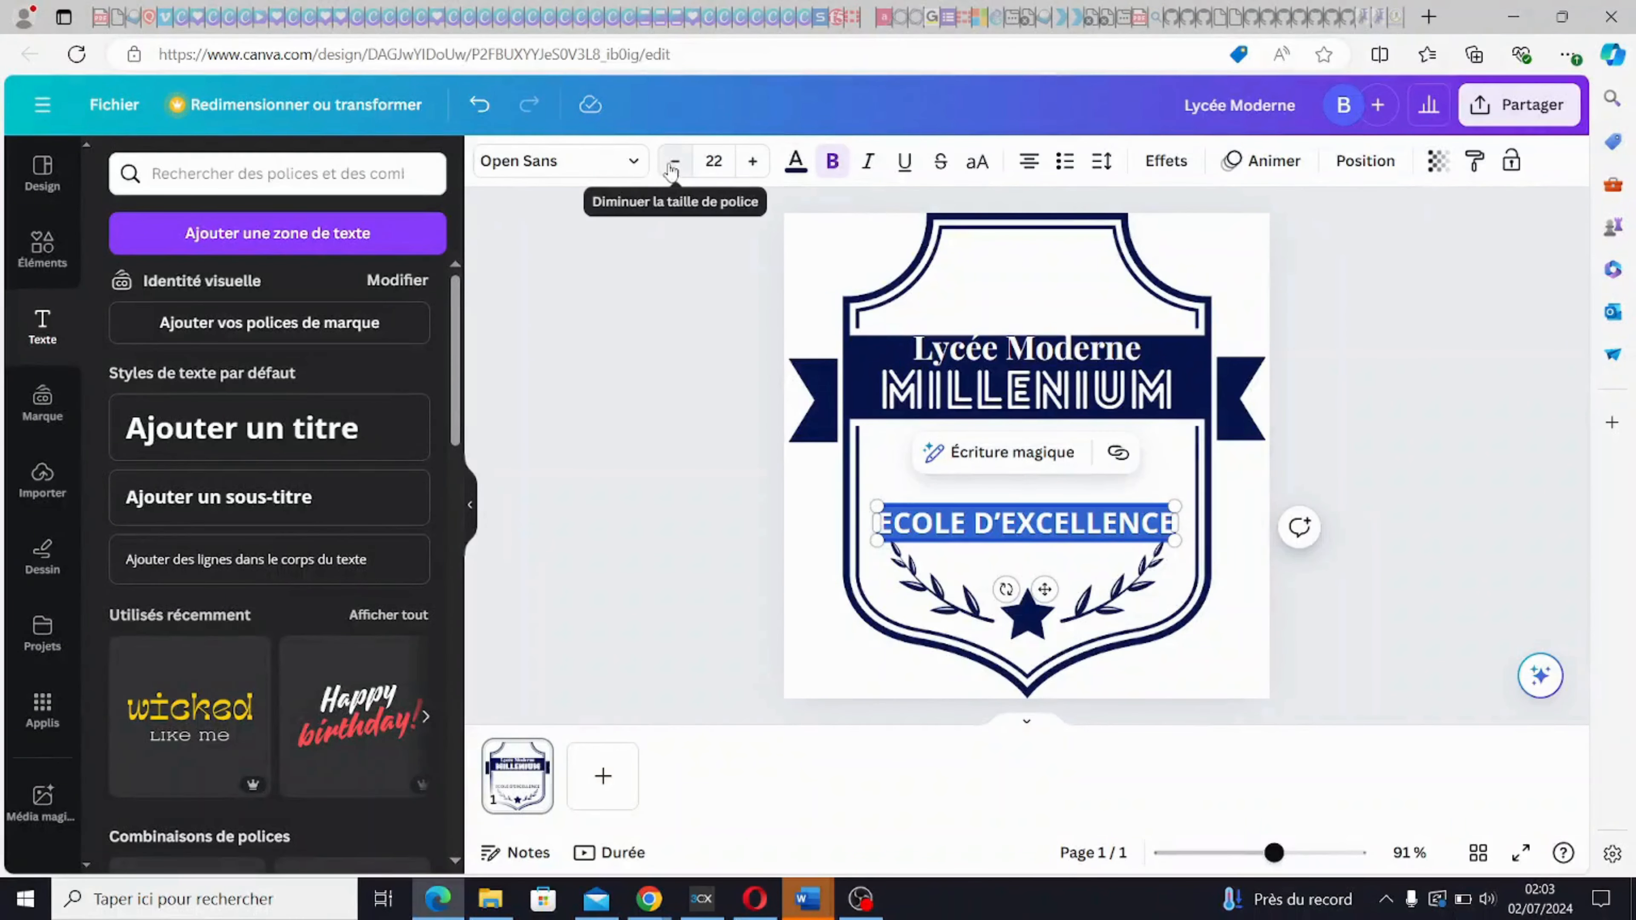
pyautogui.click(674, 166)
pyautogui.click(673, 166)
pyautogui.click(674, 166)
pyautogui.click(673, 166)
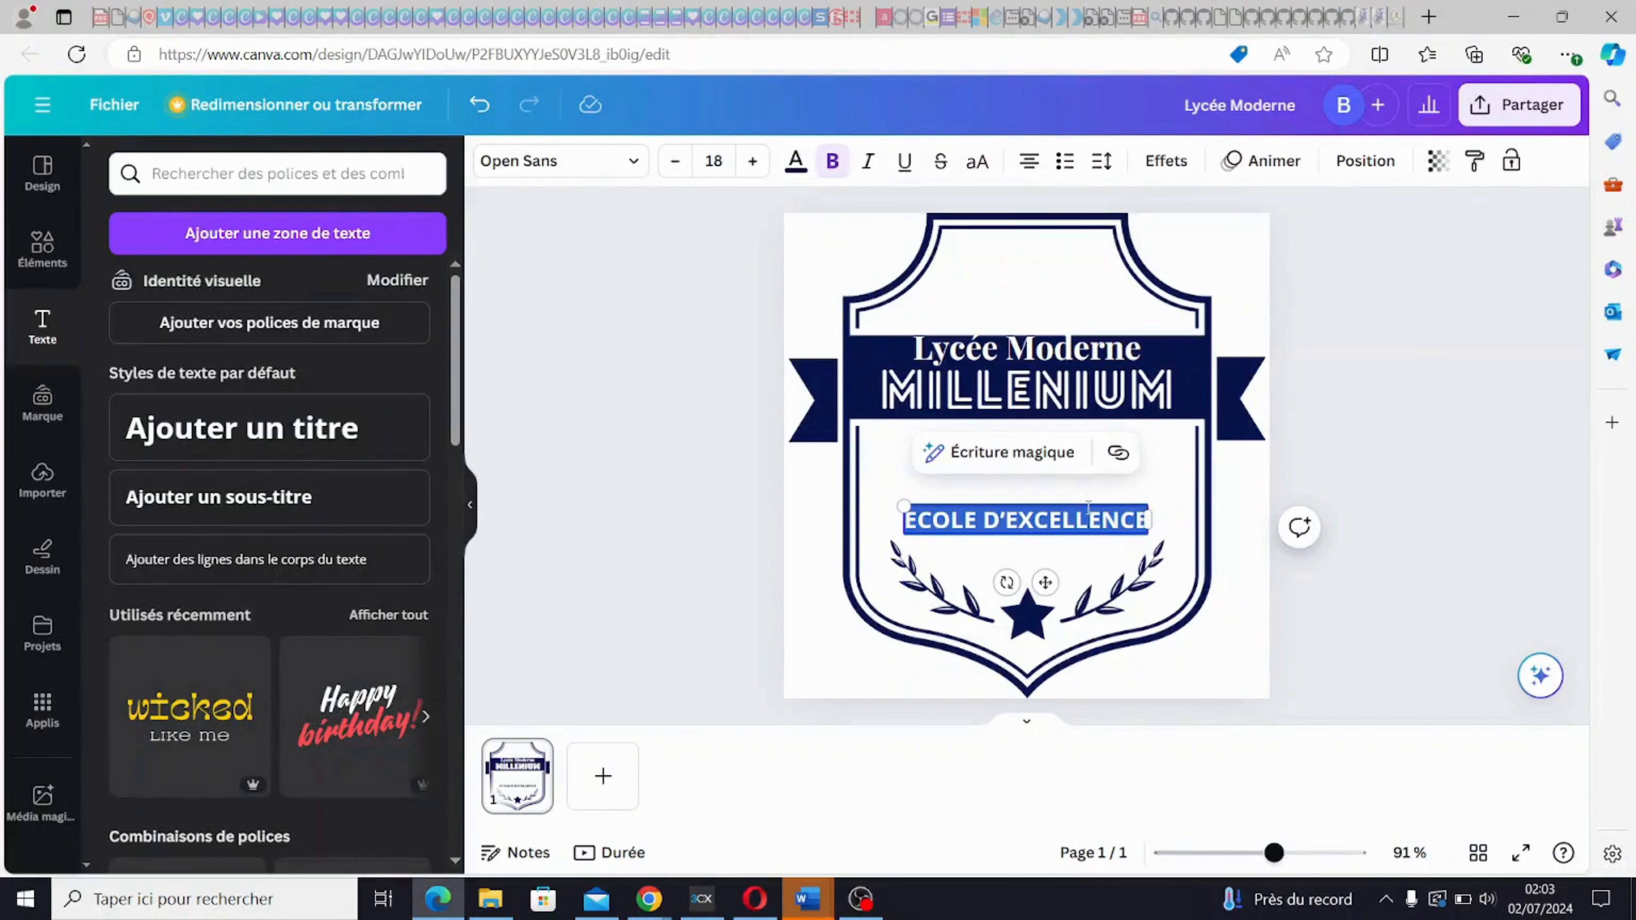
pyautogui.click(1158, 489)
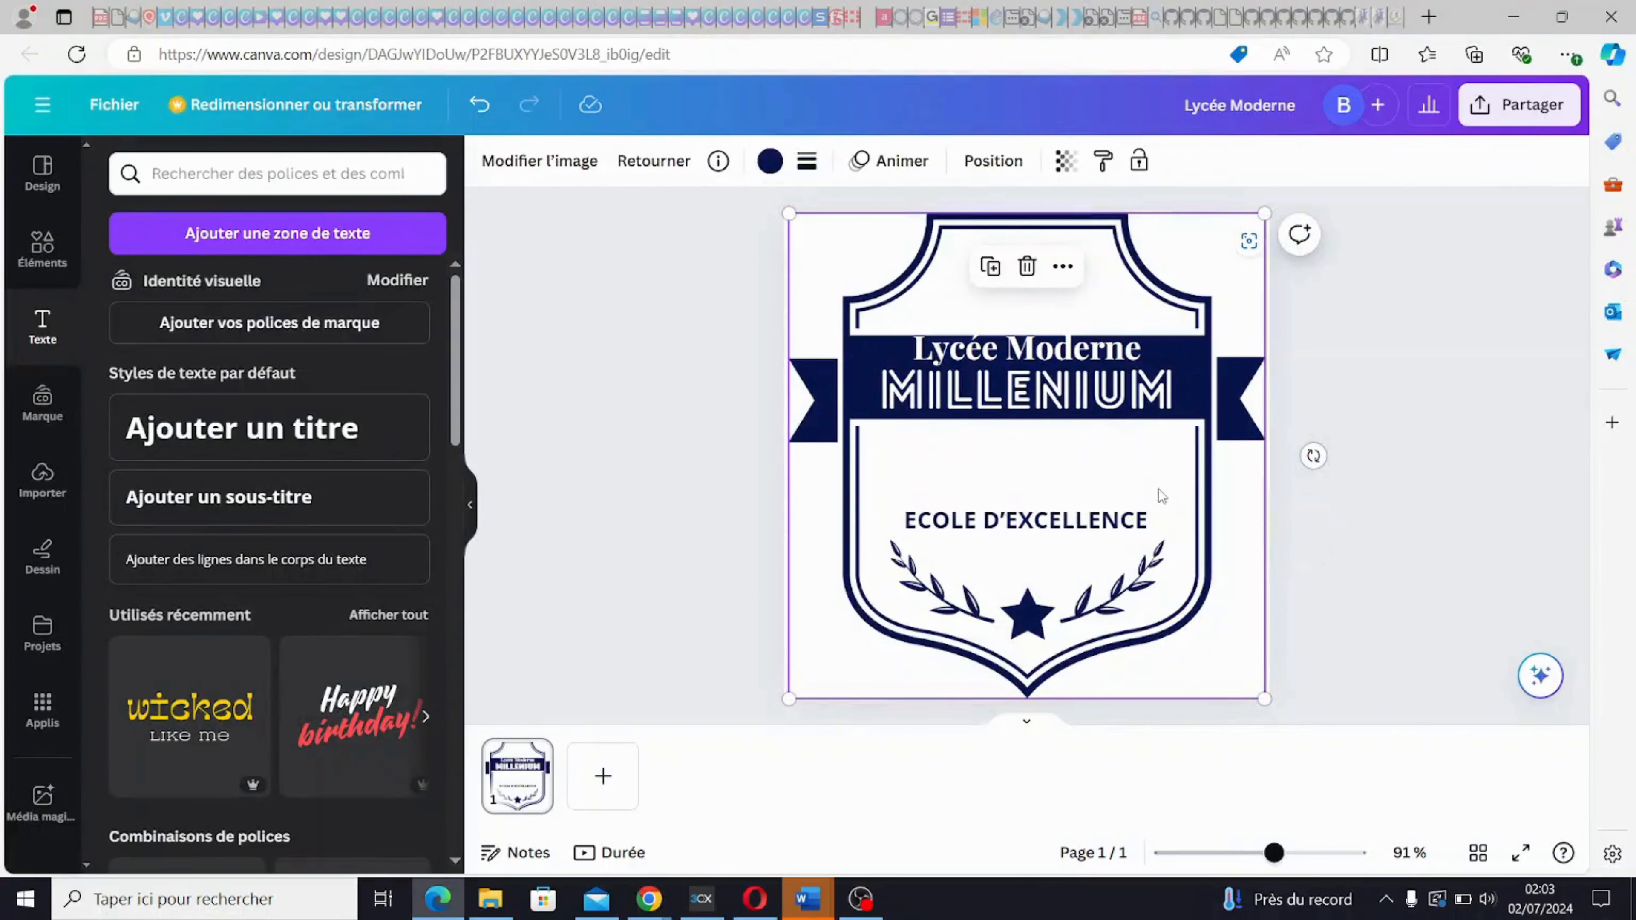
# - Move the "ECOLE D’EXCELLENCE" subtitle slightly down, centred between the tips of the laurel branches
pyautogui.click(1086, 521)
pyautogui.moveTo(1085, 521); pyautogui.dragTo(1085, 543)
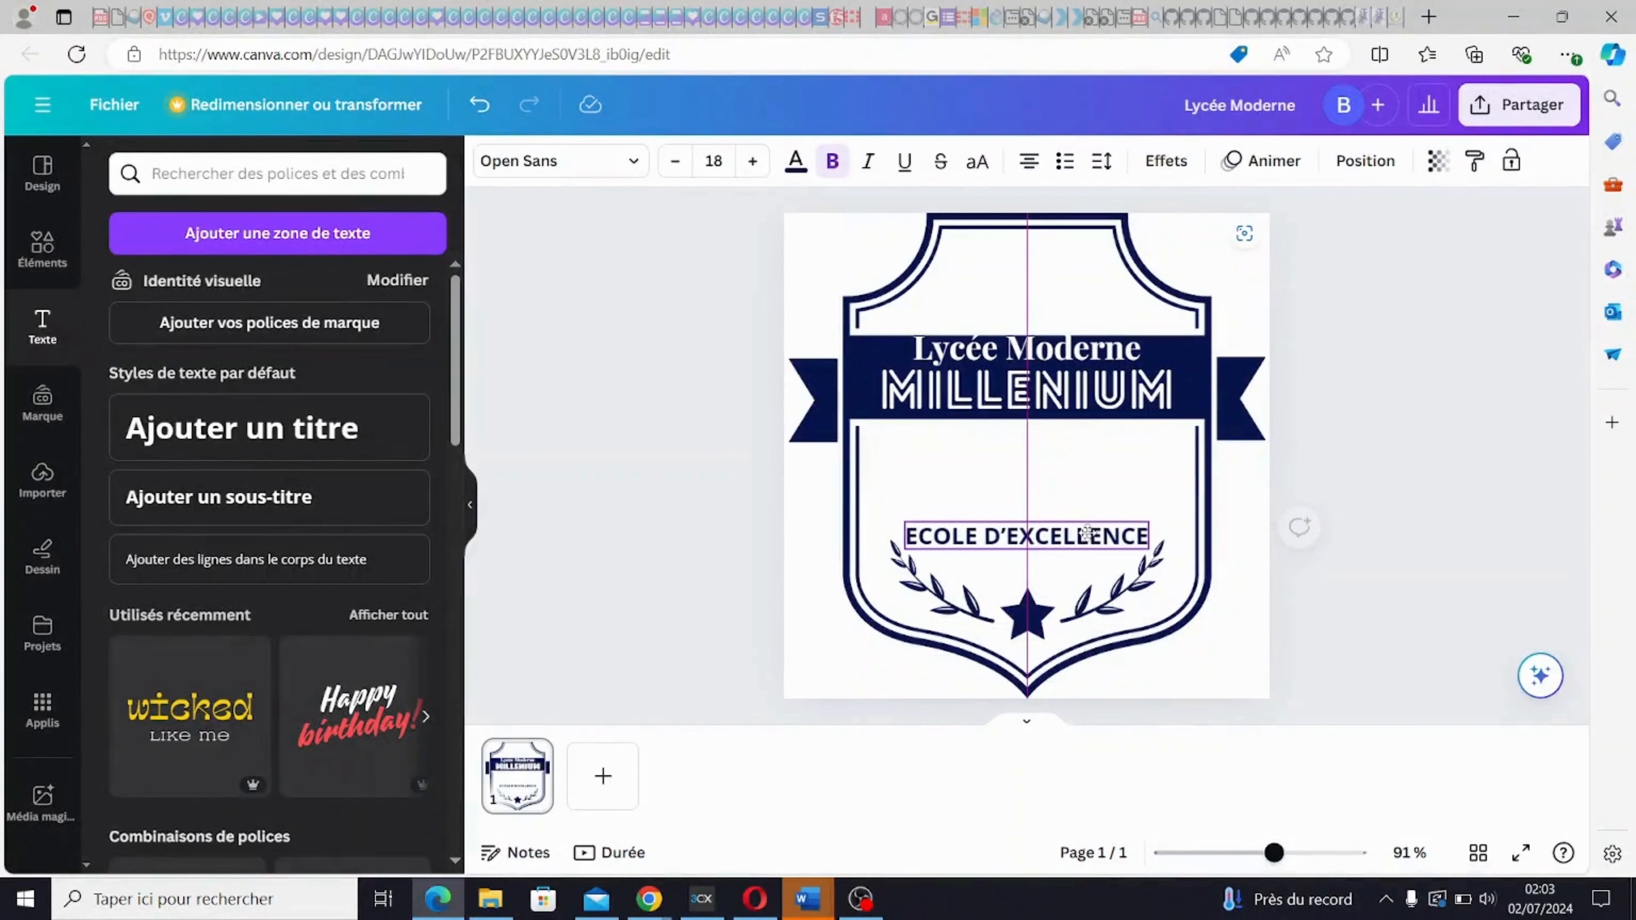
pyautogui.click(1192, 490)
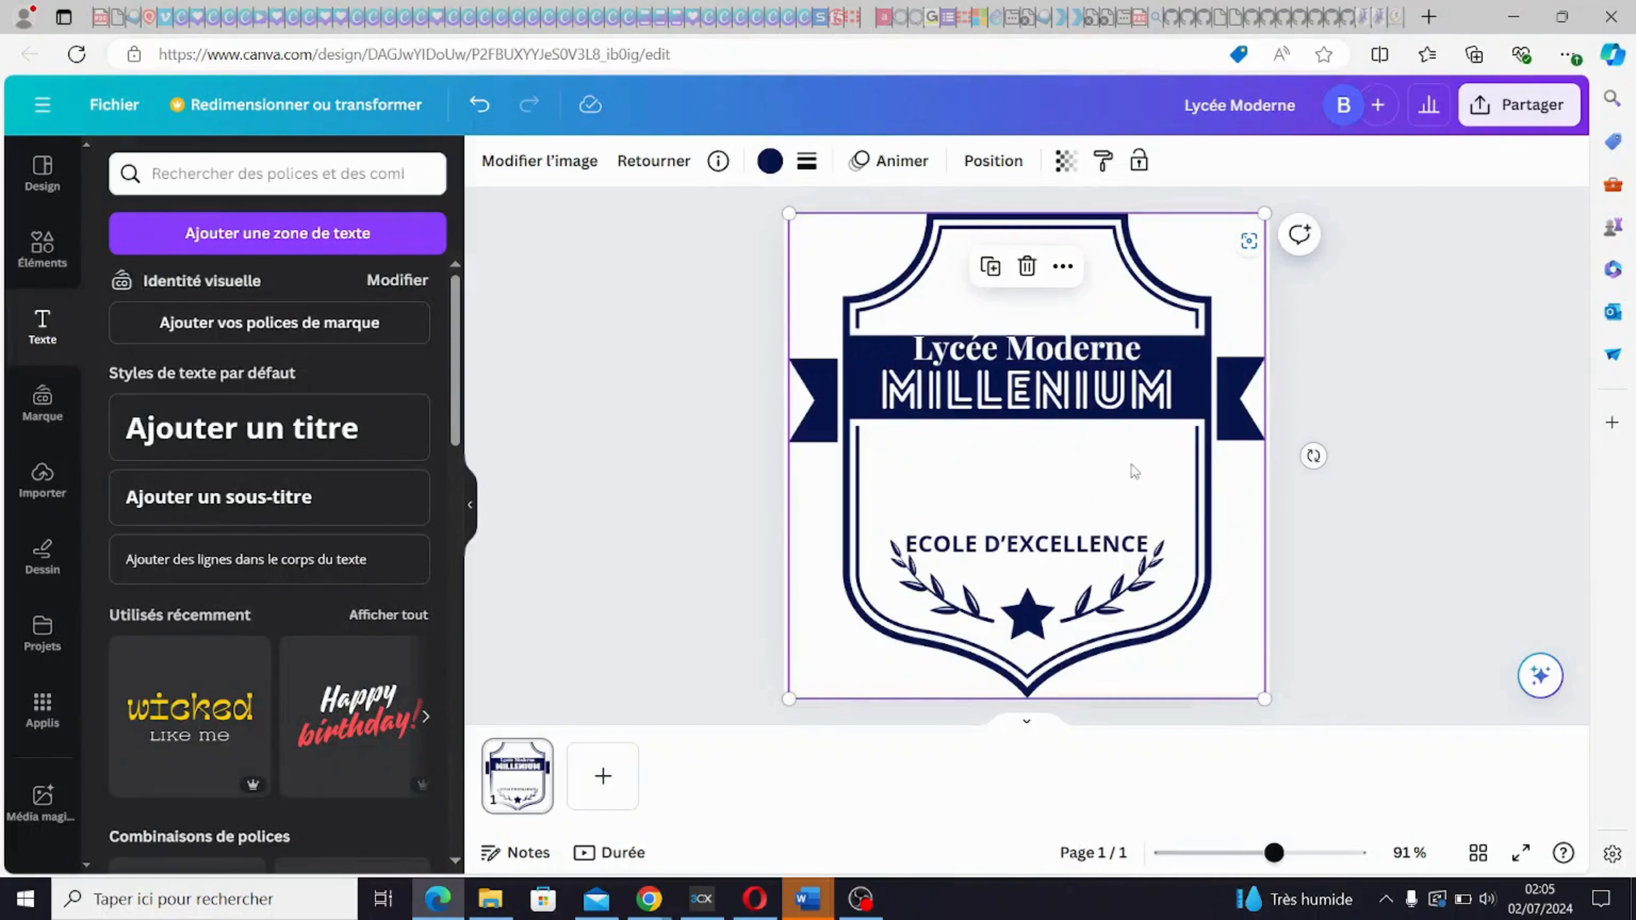
# - Group the shield badge and all three texts into a single object
pyautogui.moveTo(956, 475); pyautogui.dragTo(1130, 455)
pyautogui.hotkey('ctrl', 'a')
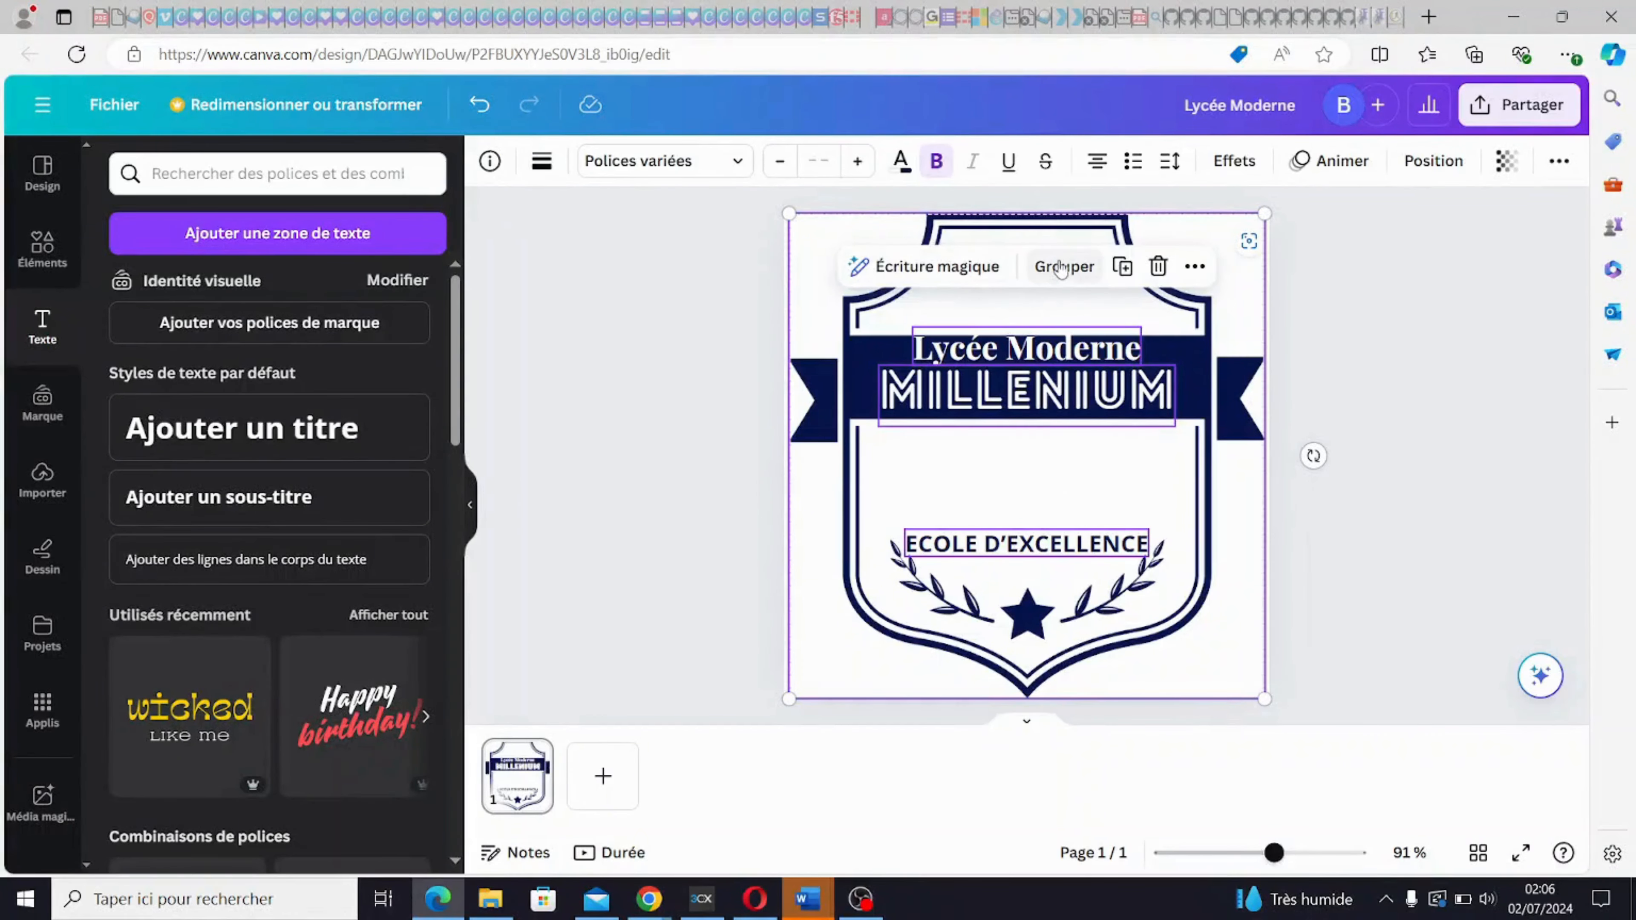
pyautogui.click(1058, 276)
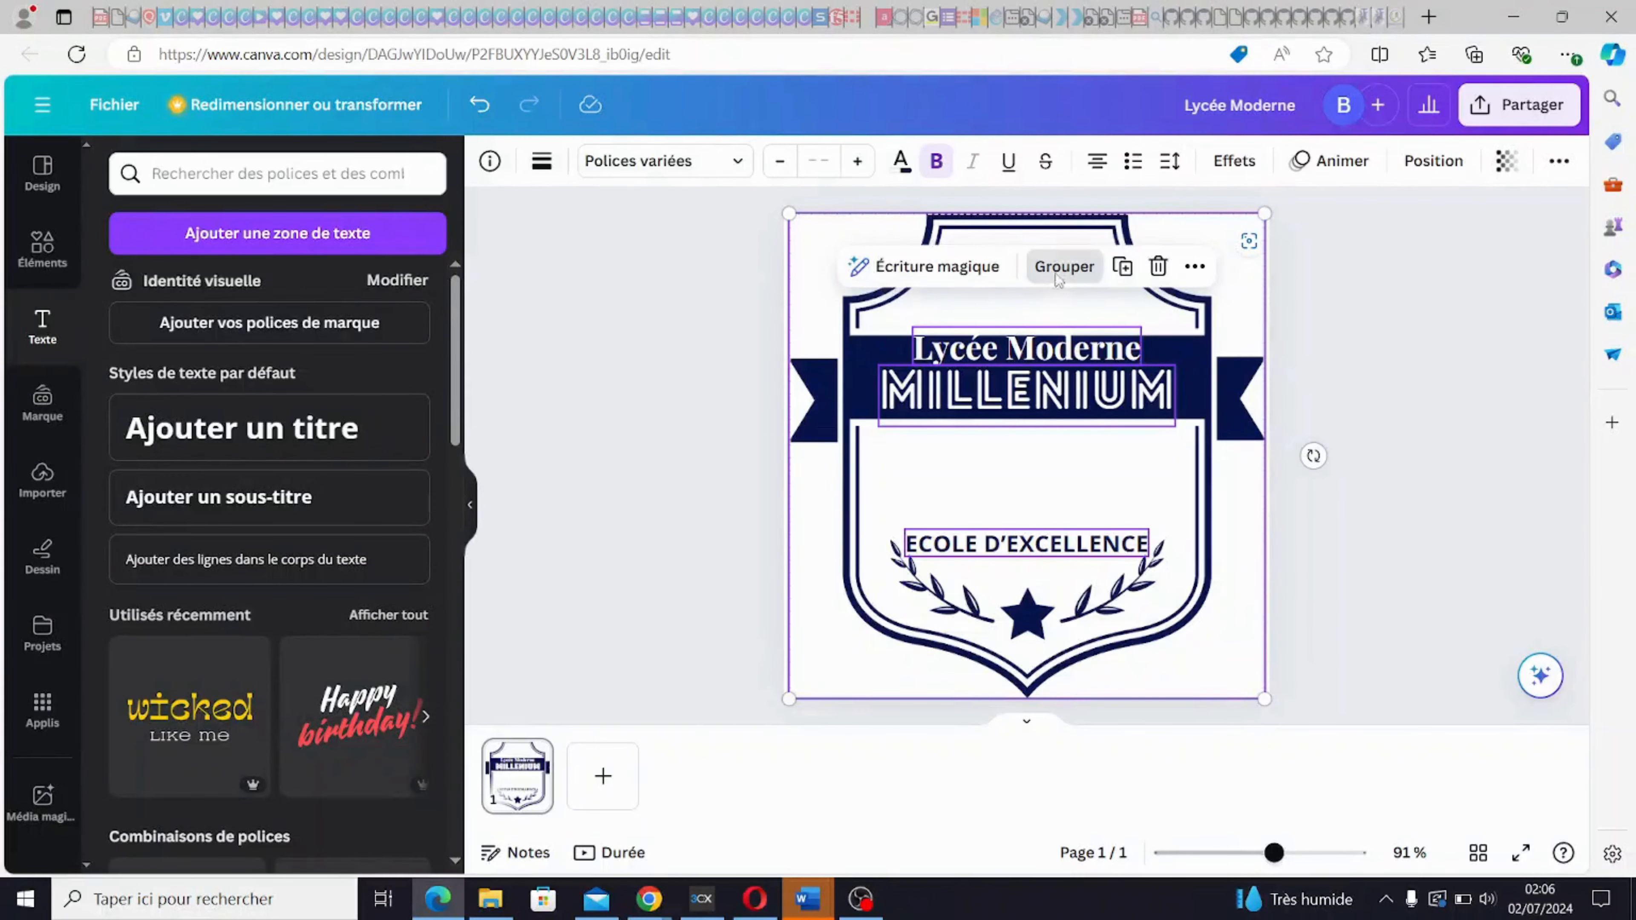
pyautogui.click(1069, 433)
pyautogui.moveTo(1069, 432)
pyautogui.mouseDown()
pyautogui.moveTo(1199, 368)
pyautogui.moveTo(1111, 321)
pyautogui.moveTo(1063, 443)
pyautogui.moveTo(1169, 433)
pyautogui.moveTo(1022, 342)
pyautogui.moveTo(983, 475)
pyautogui.moveTo(1095, 484)
pyautogui.moveTo(1066, 368)
pyautogui.moveTo(1016, 494)
pyautogui.moveTo(1390, 387)
pyautogui.moveTo(1195, 270)
pyautogui.moveTo(1062, 360)
pyautogui.moveTo(1253, 408)
pyautogui.moveTo(1118, 337)
pyautogui.moveTo(1048, 425)
pyautogui.moveTo(1070, 439)
pyautogui.mouseUp()
# - Download the logo as a PNG at 500 × 500 px and open the downloaded Lycée Moderne.png
pyautogui.click(1519, 105)
pyautogui.click(1179, 412)
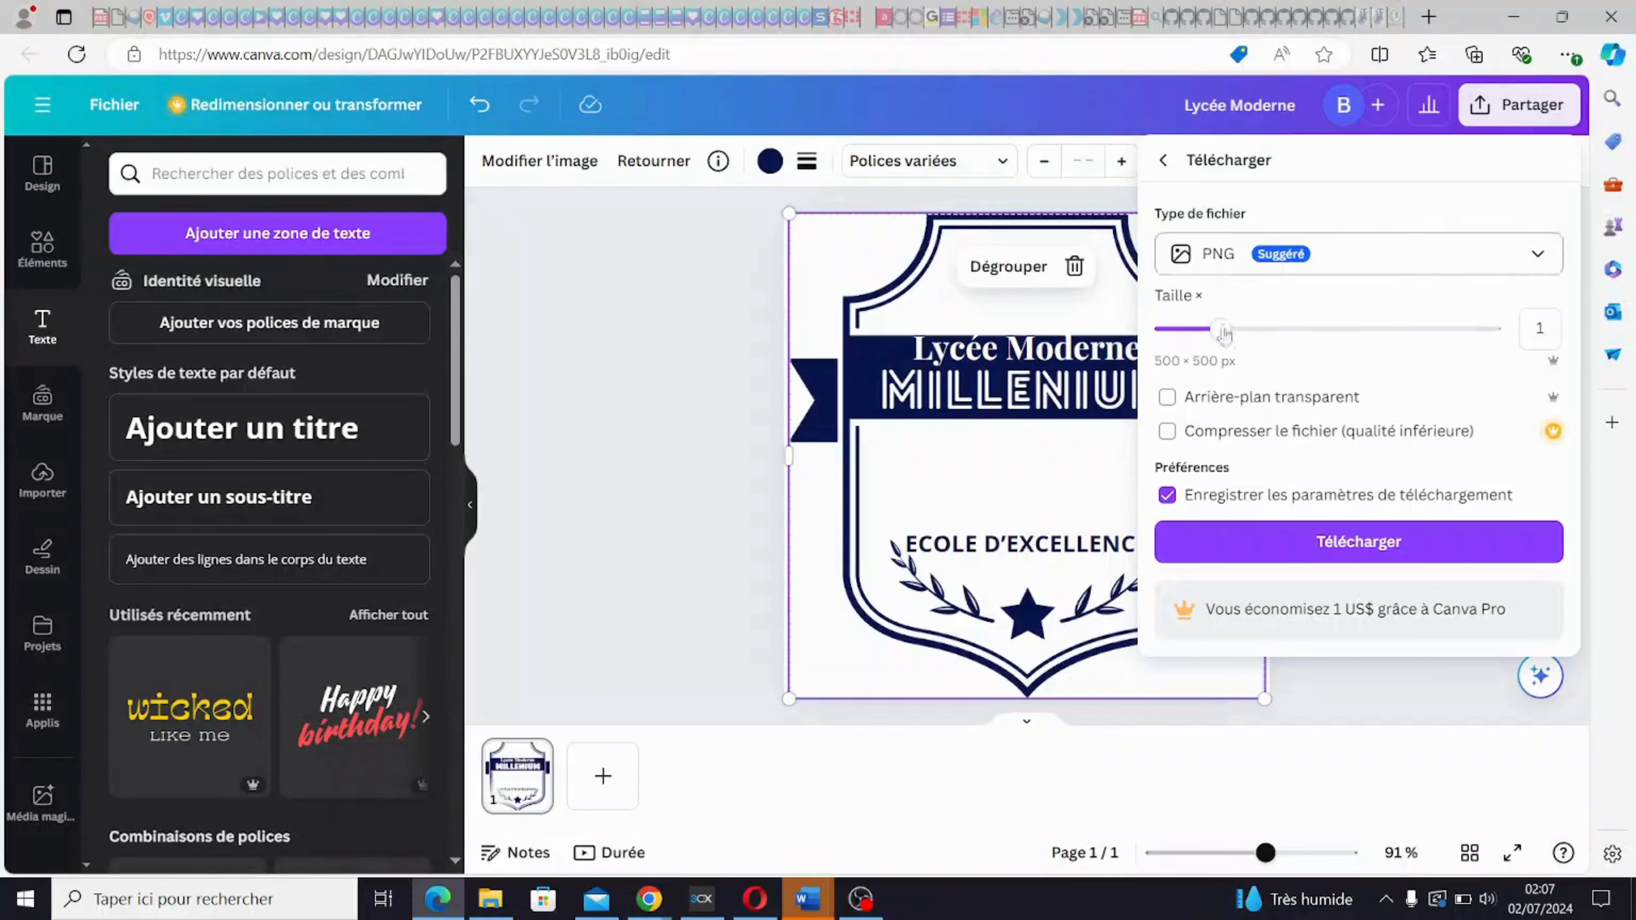
pyautogui.click(1344, 548)
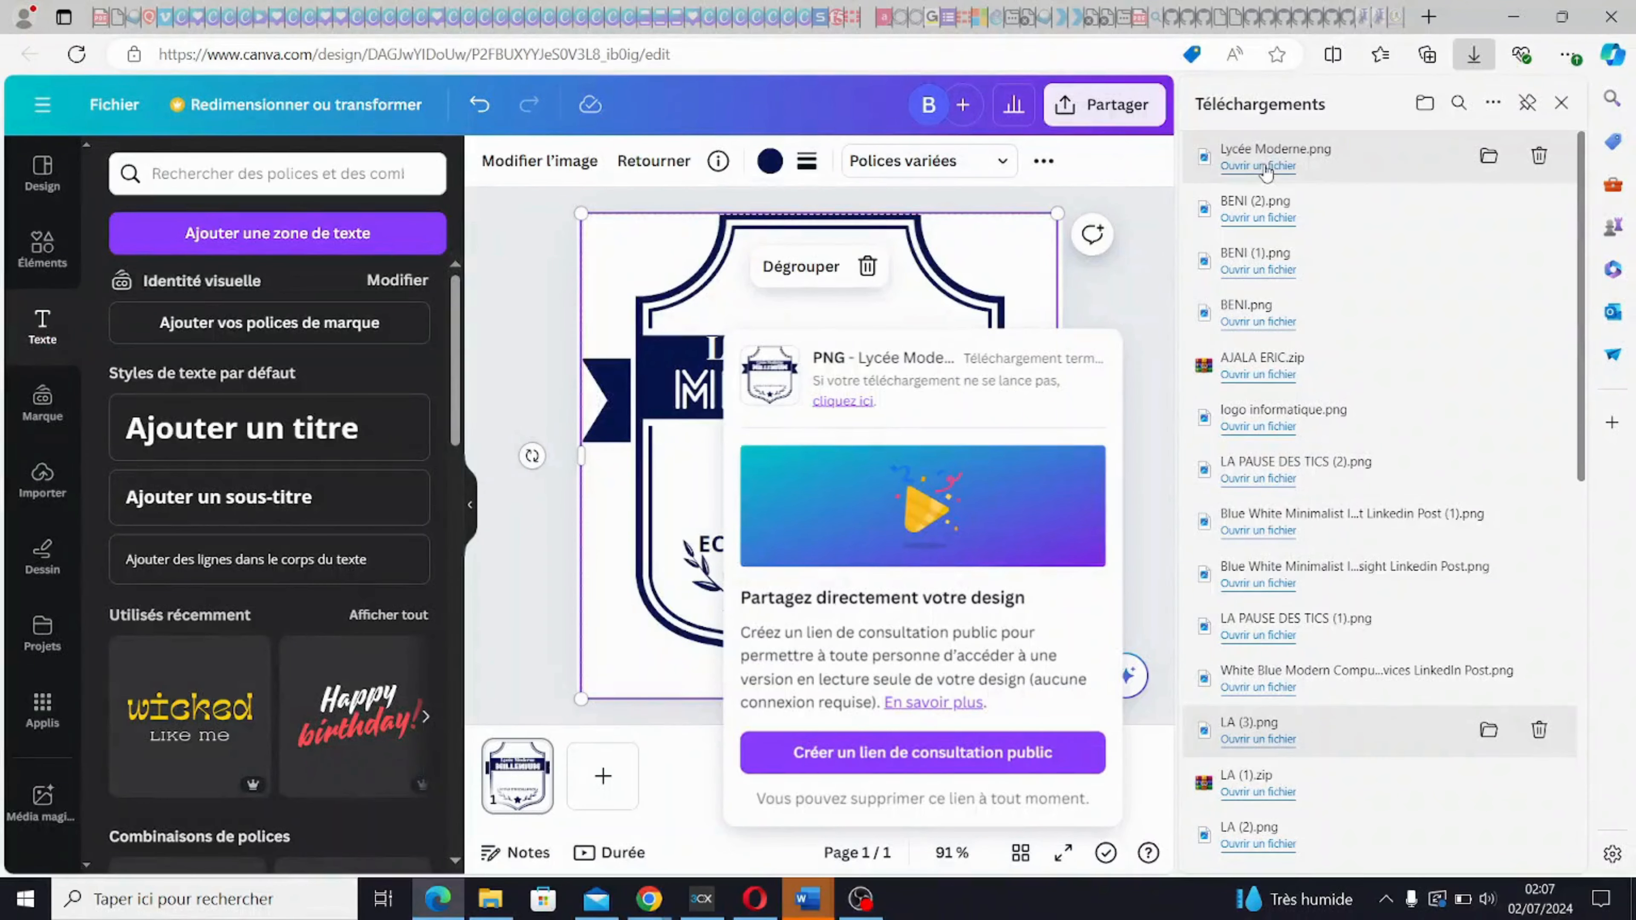
pyautogui.click(1266, 166)
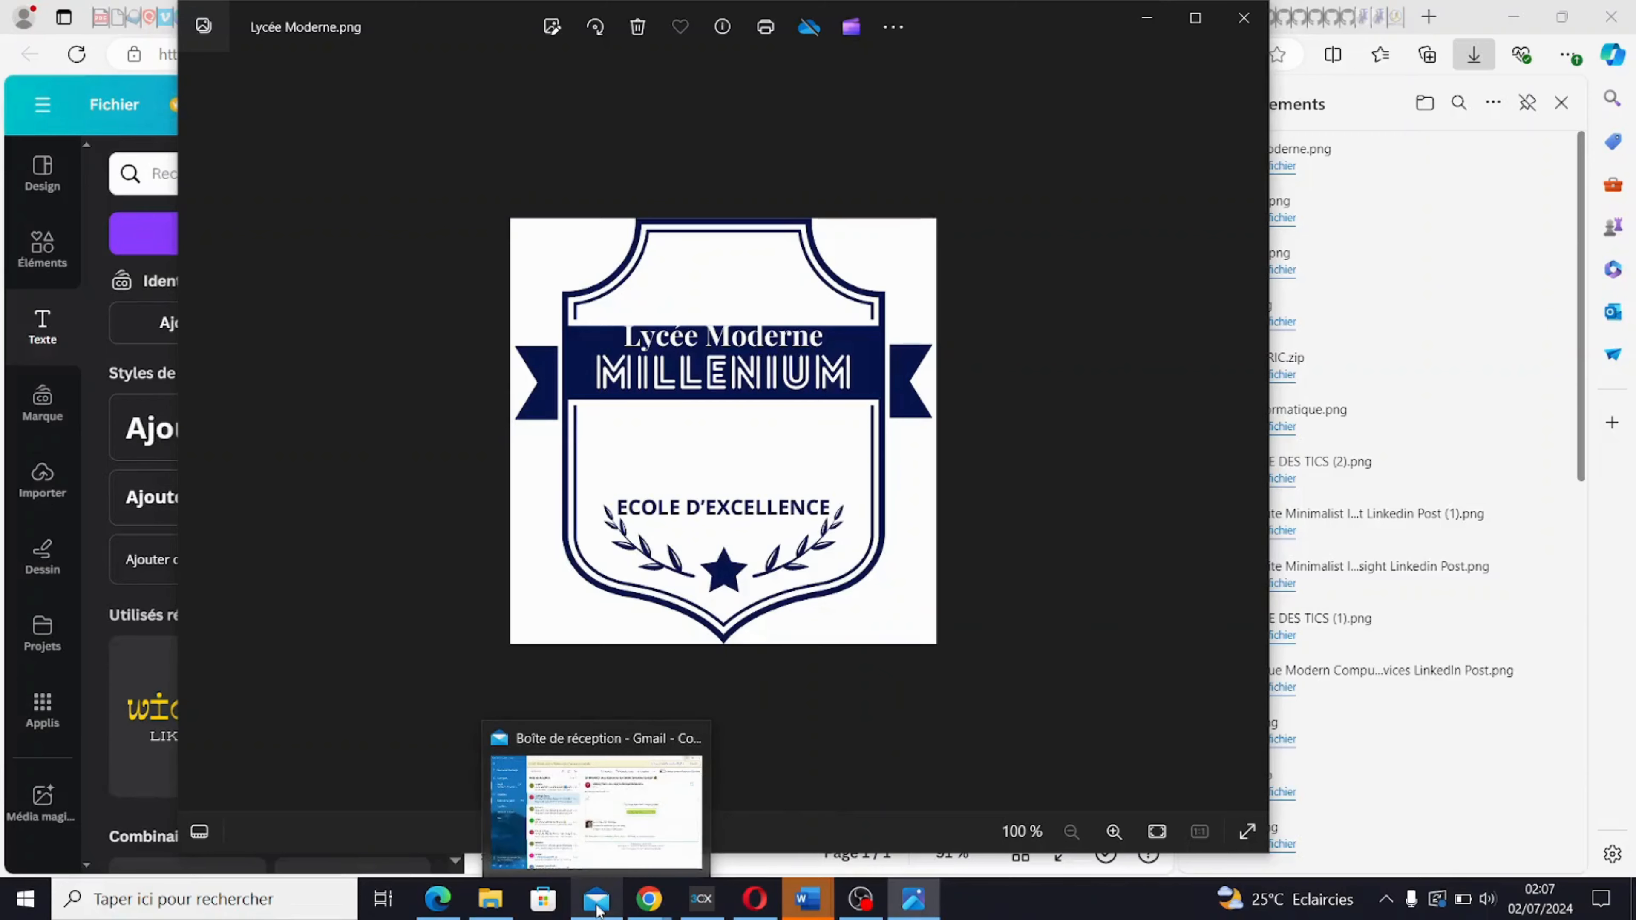
# - Switch to Document10 in Word and insert the Lycée Moderne picture from the Téléchargements folder into the first list item
pyautogui.moveTo(828, 914)
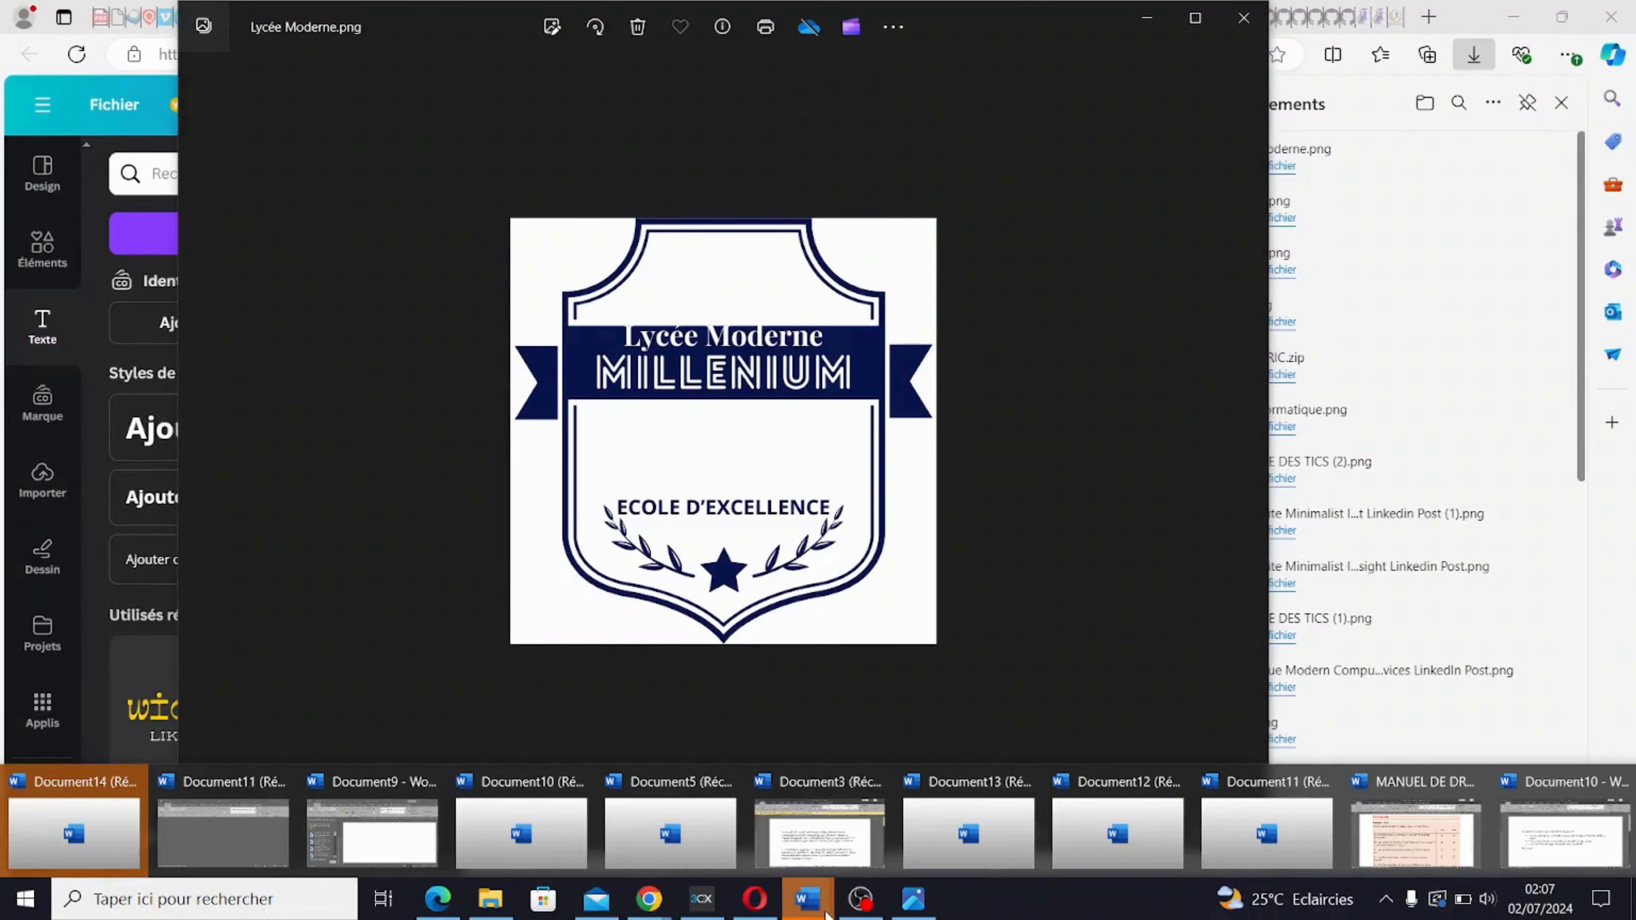
pyautogui.moveTo(1422, 832)
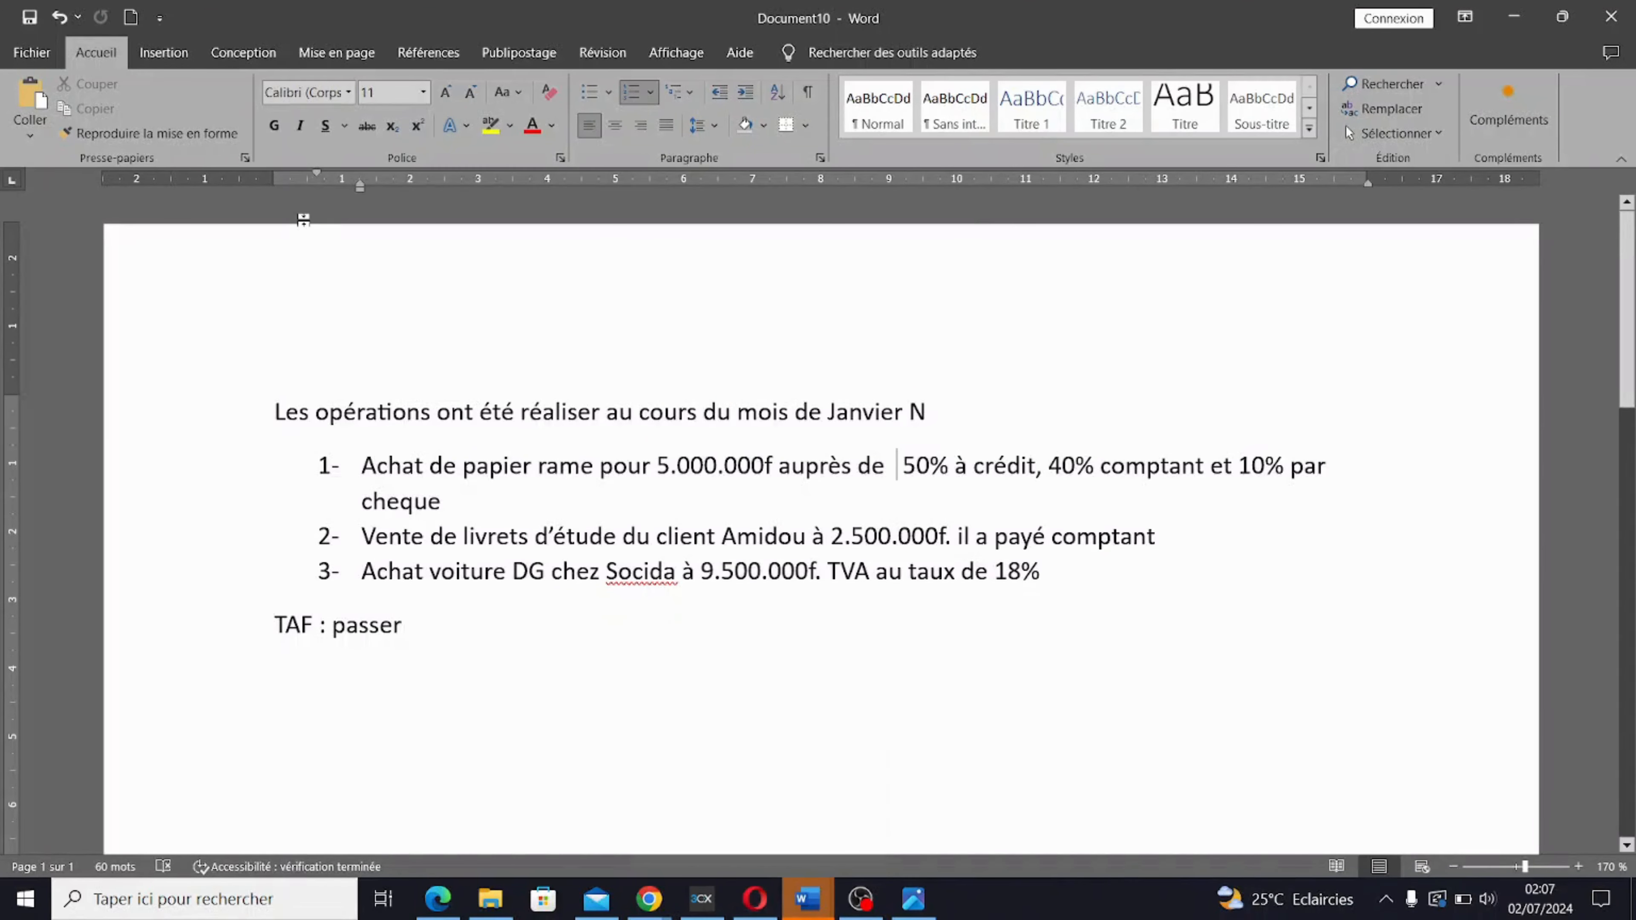
pyautogui.click(168, 56)
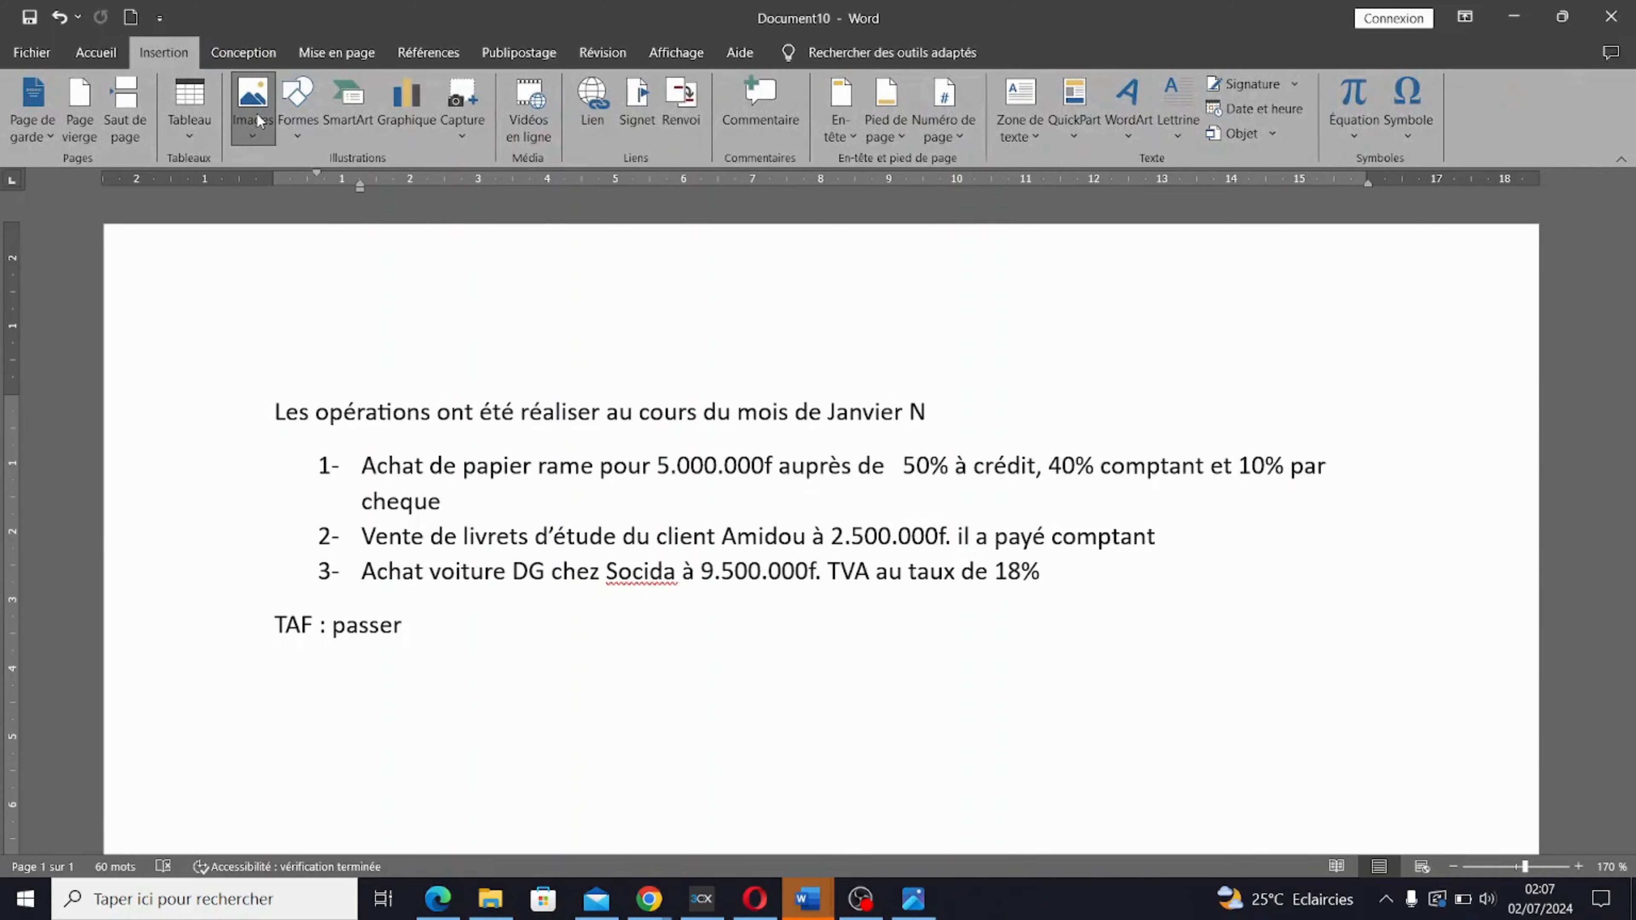
pyautogui.click(259, 121)
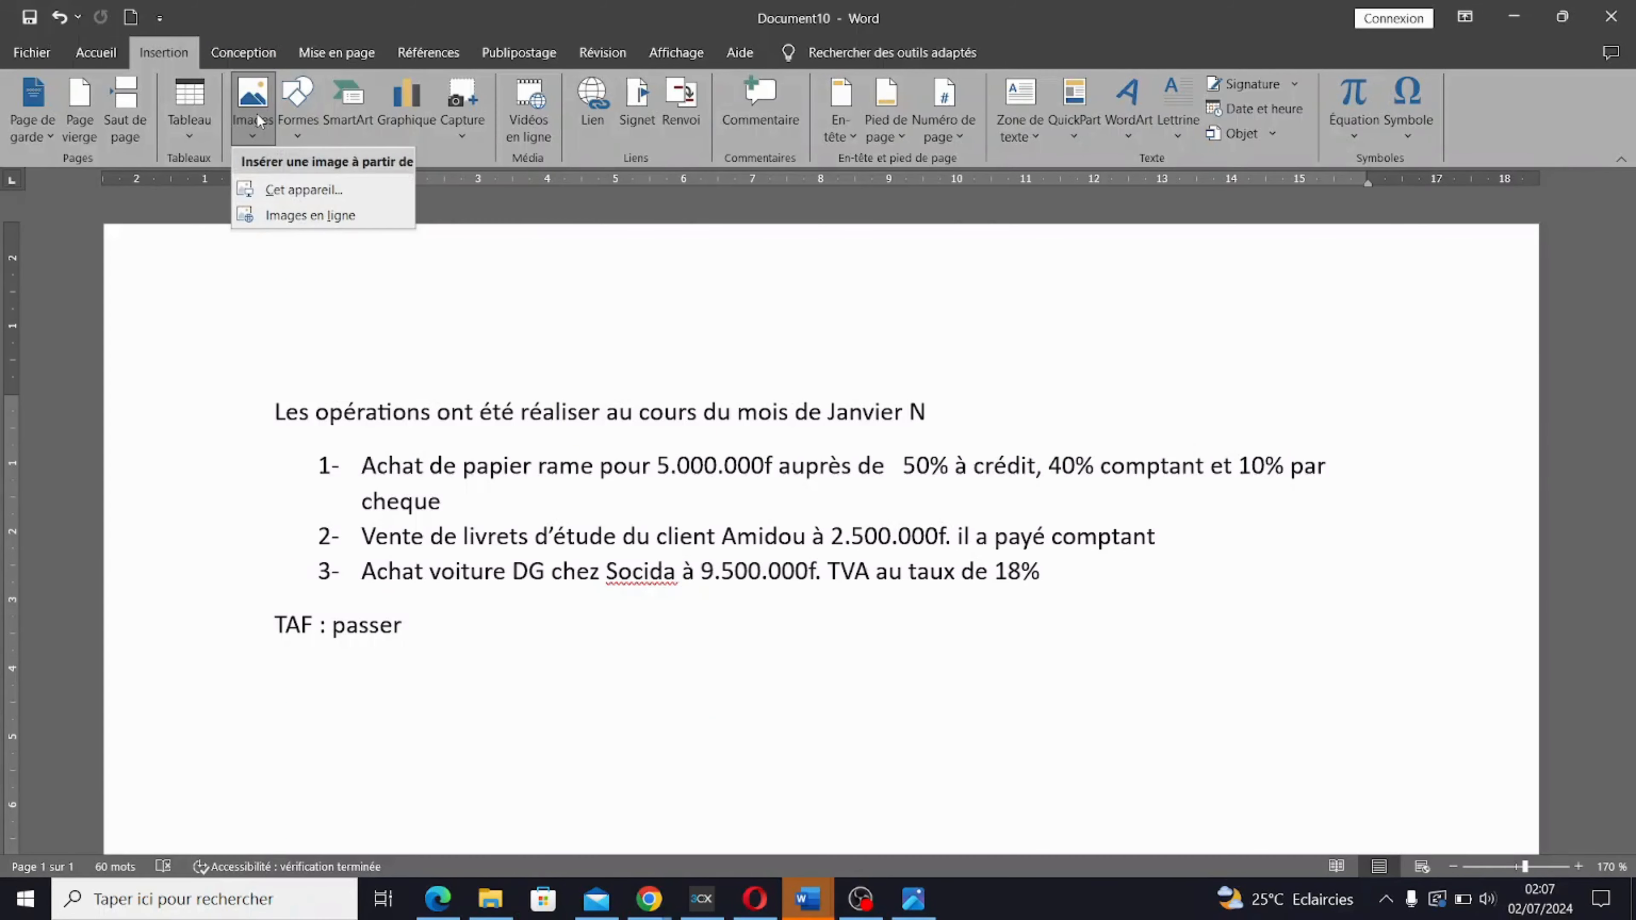
pyautogui.click(289, 189)
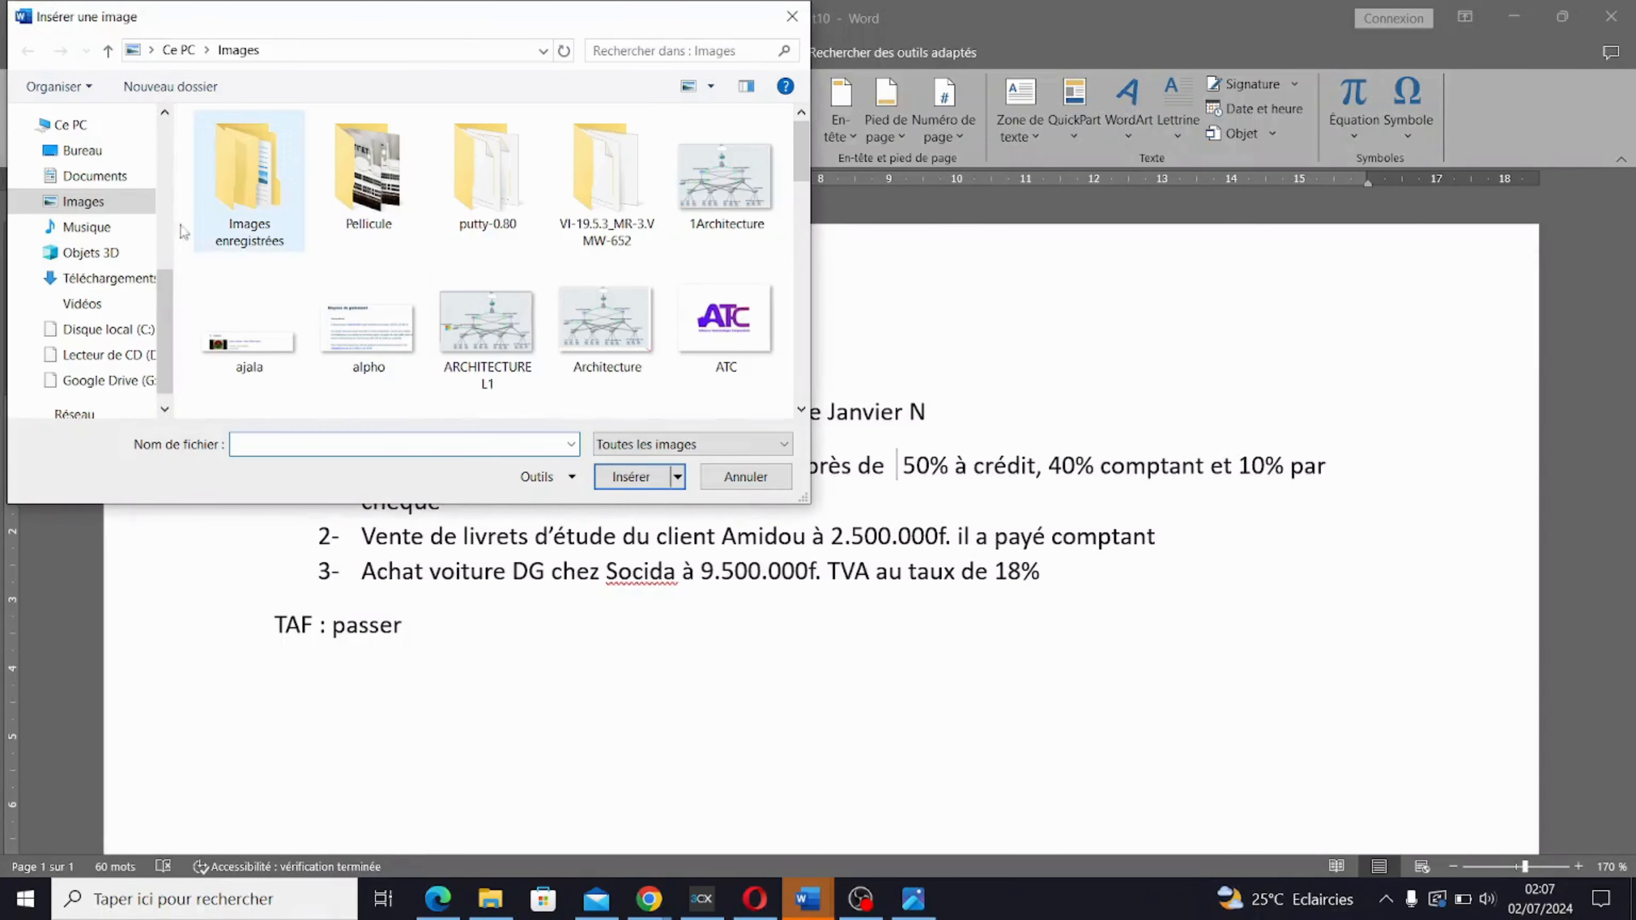
pyautogui.click(133, 287)
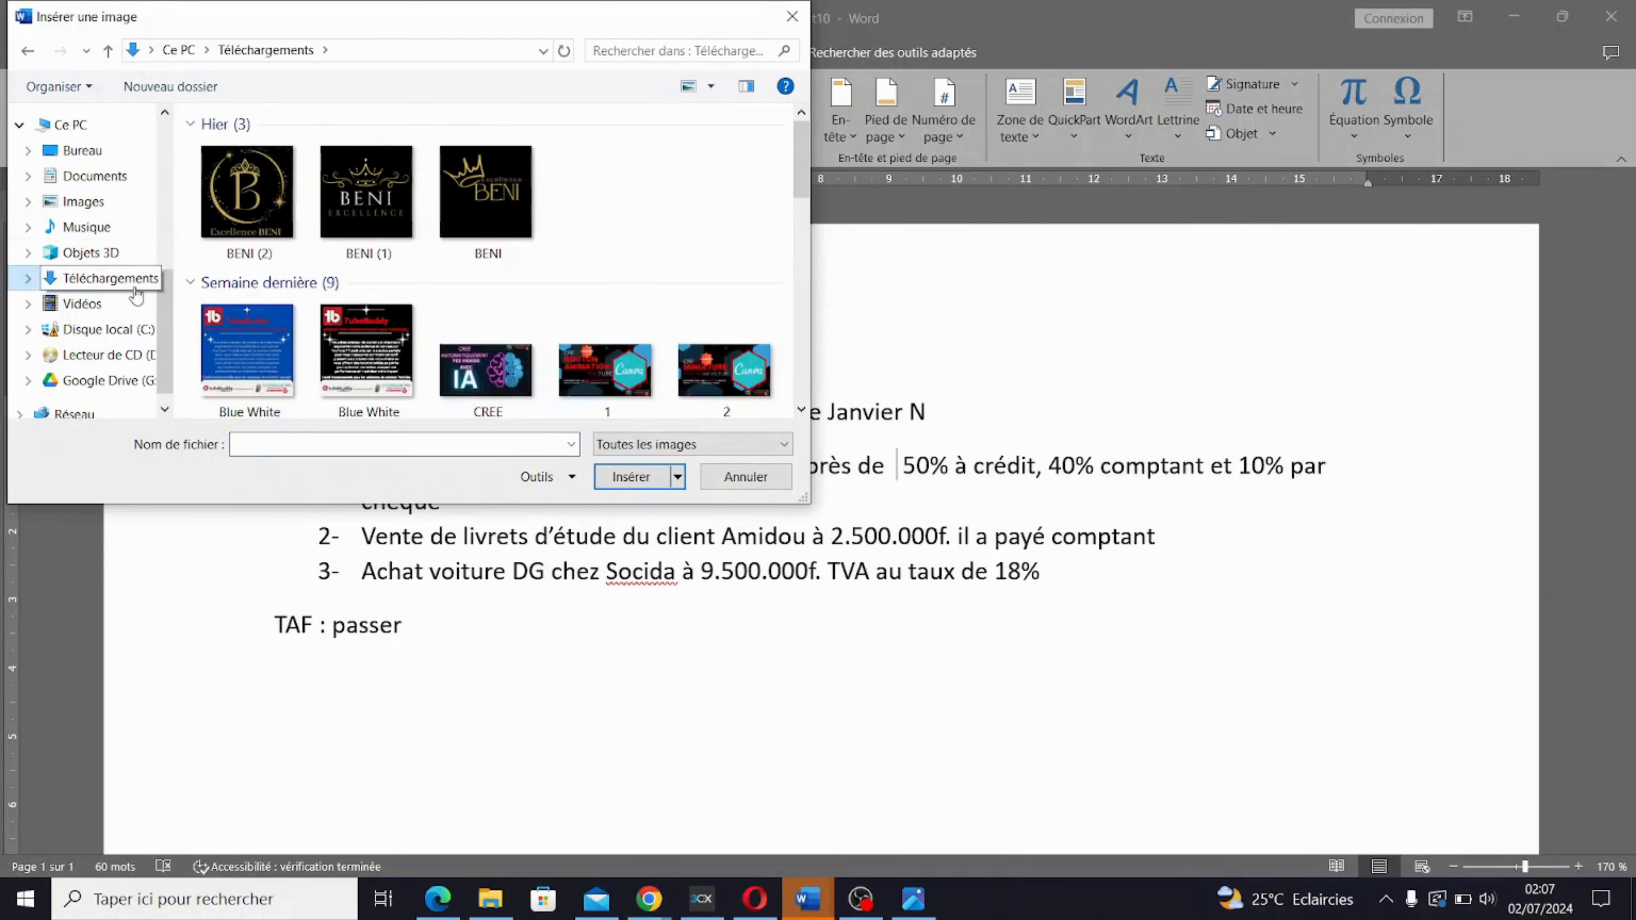
pyautogui.click(255, 207)
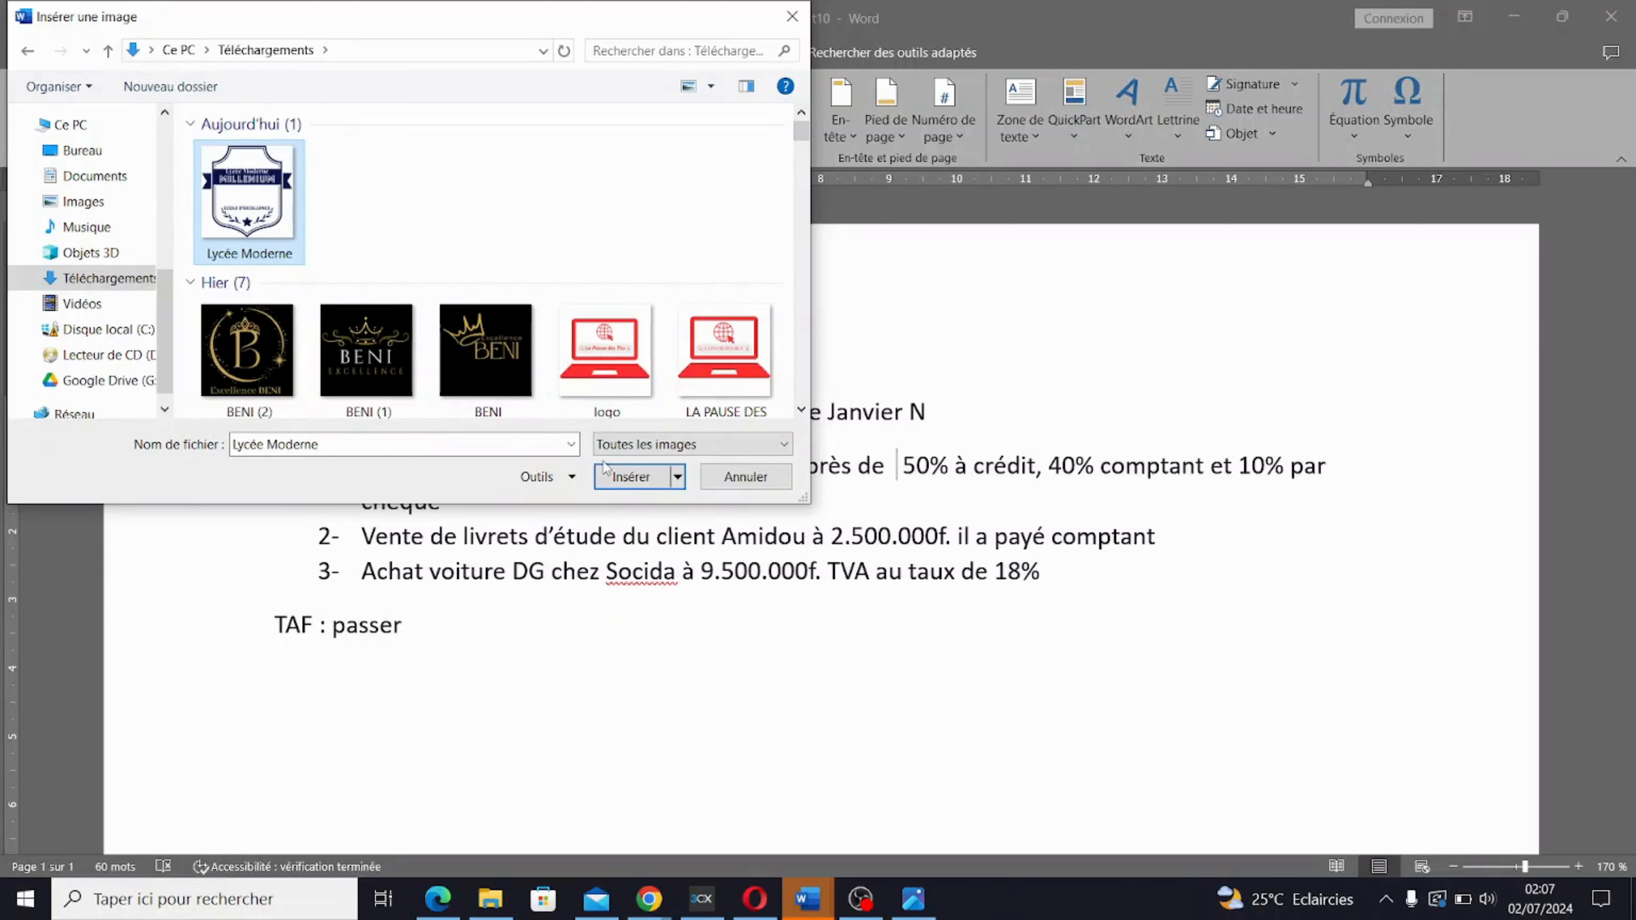
pyautogui.click(609, 475)
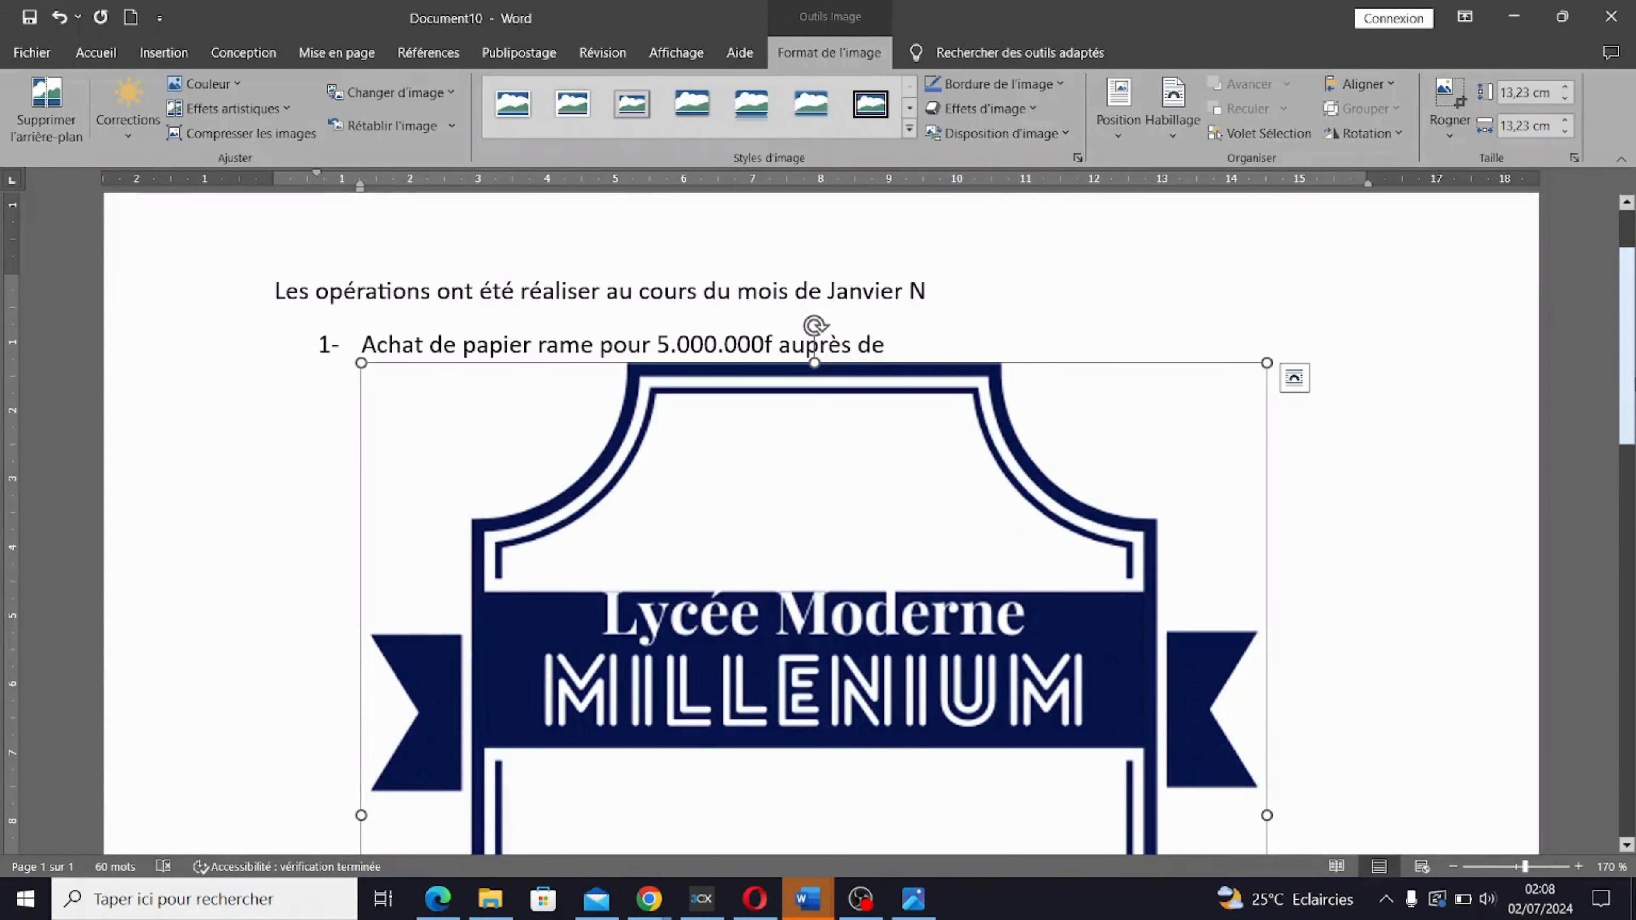
# - Set the inserted logo picture's text wrapping to in front of text
pyautogui.scroll(-4, 625, 471)
pyautogui.moveTo(1635, 523); pyautogui.dragTo(1630, 372)
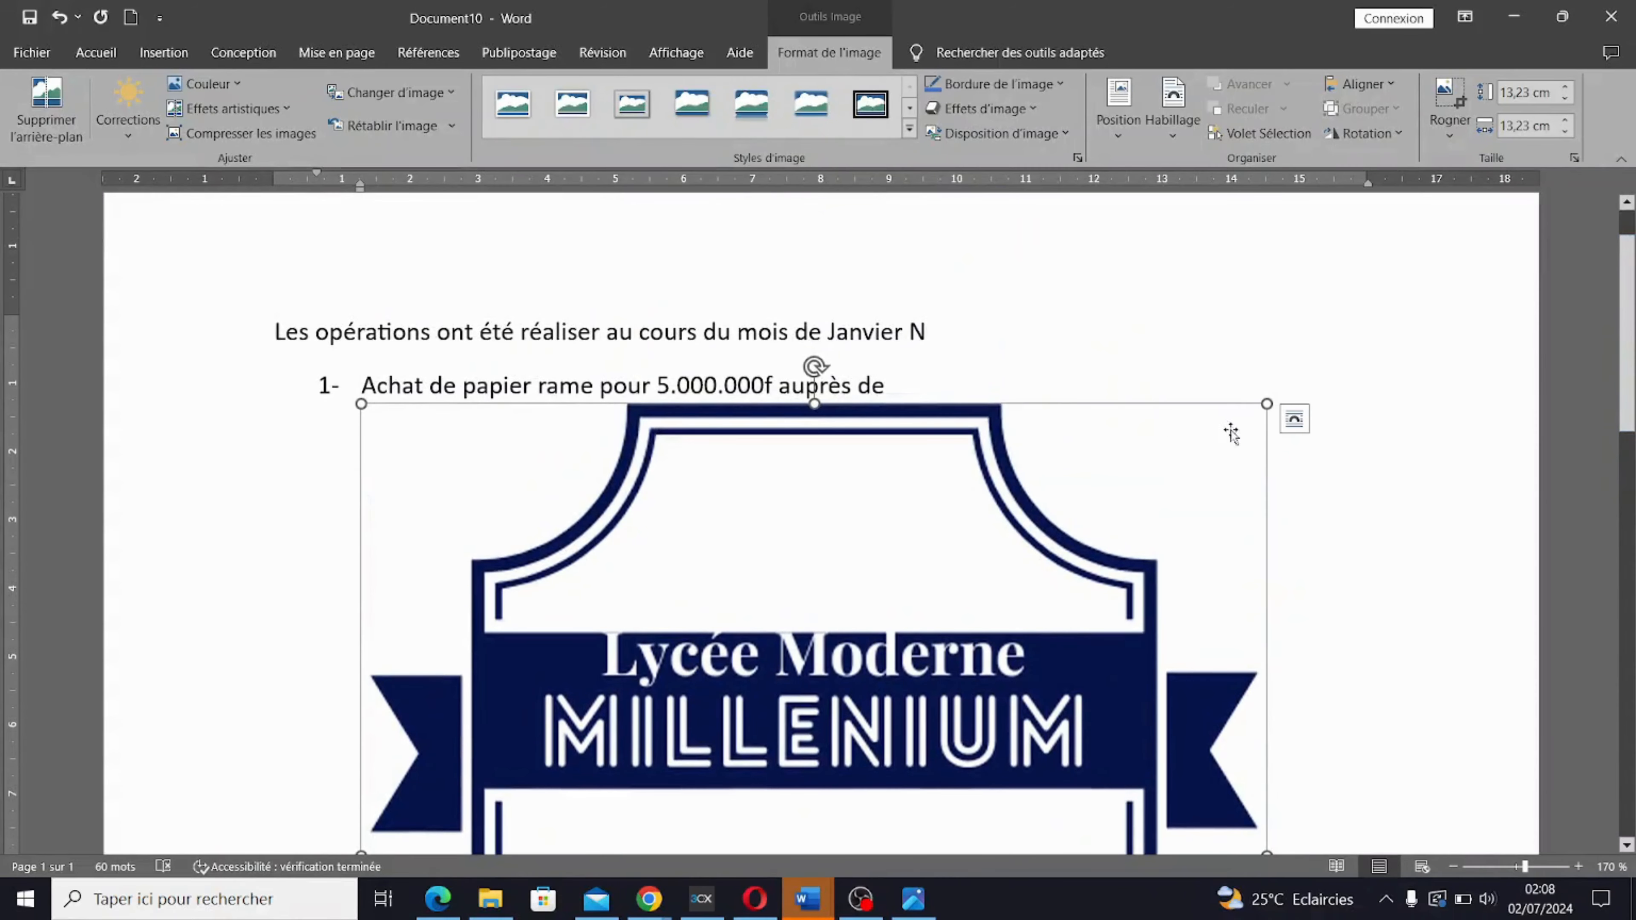
pyautogui.click(1295, 423)
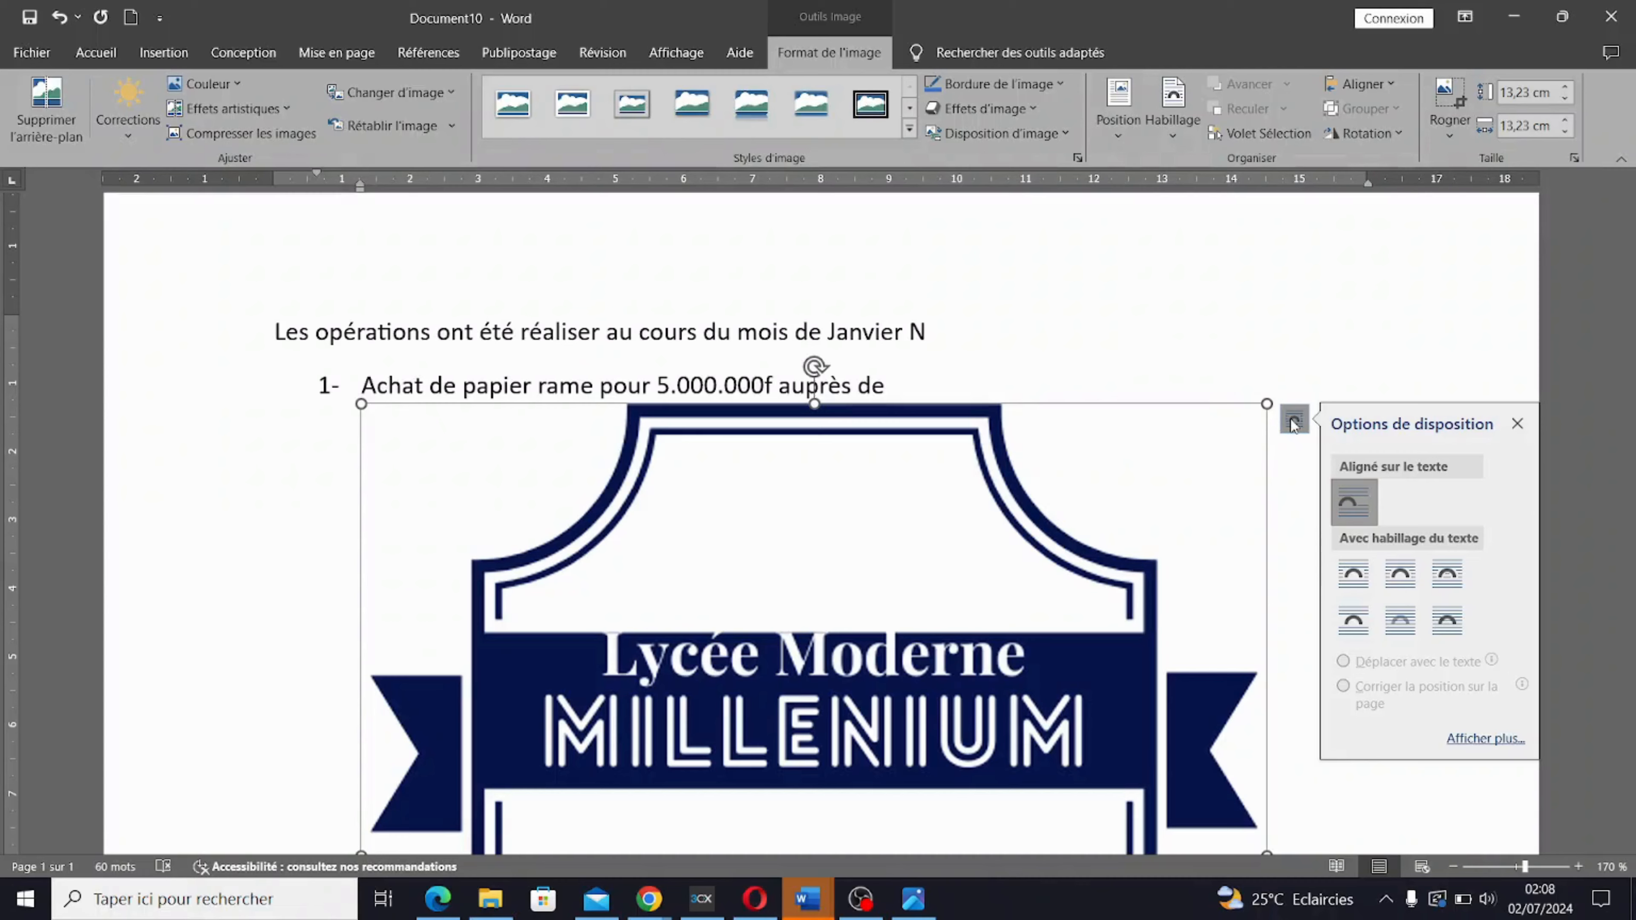
pyautogui.click(1450, 621)
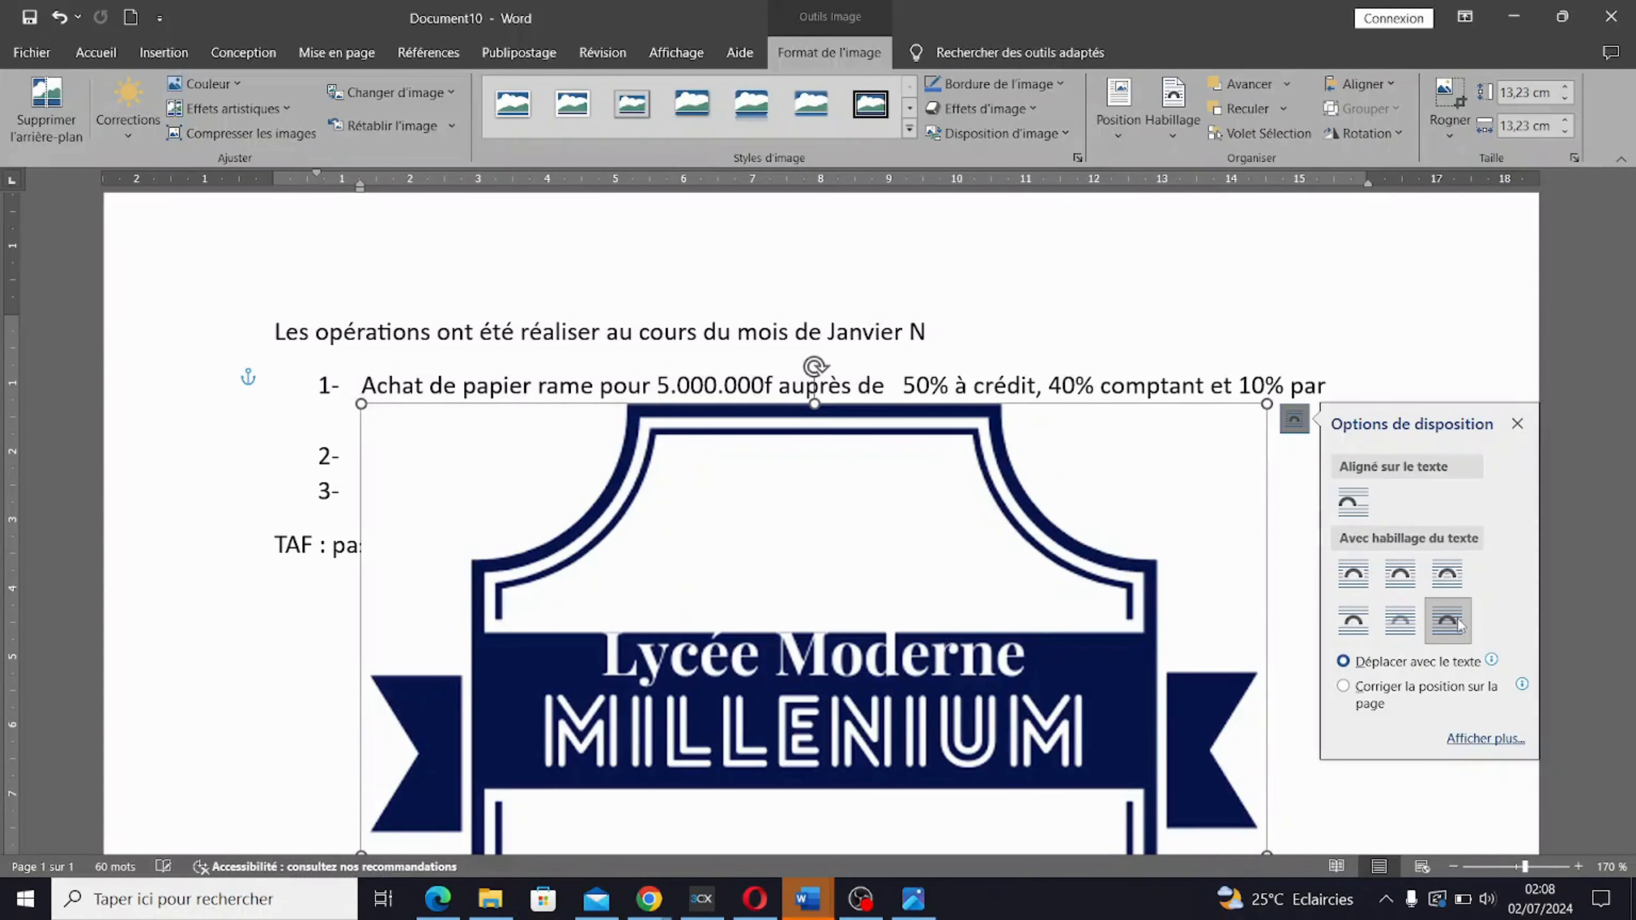
pyautogui.click(1410, 755)
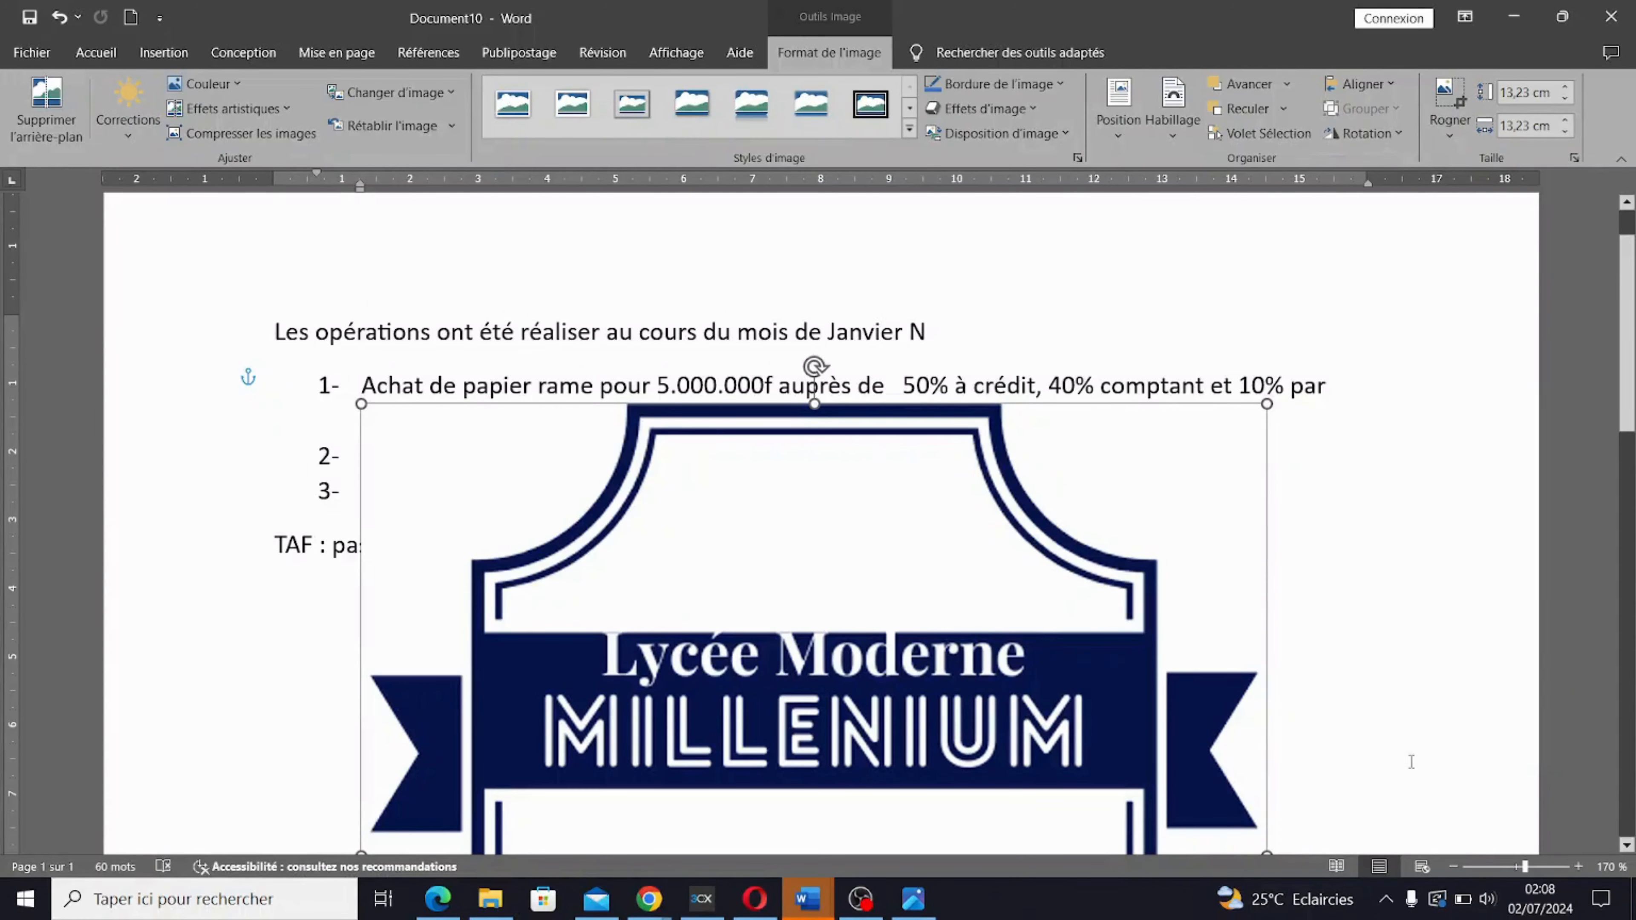
# - Scale the logo picture down proportionally to about 5.91 × 5.91 cm
pyautogui.click(1042, 417)
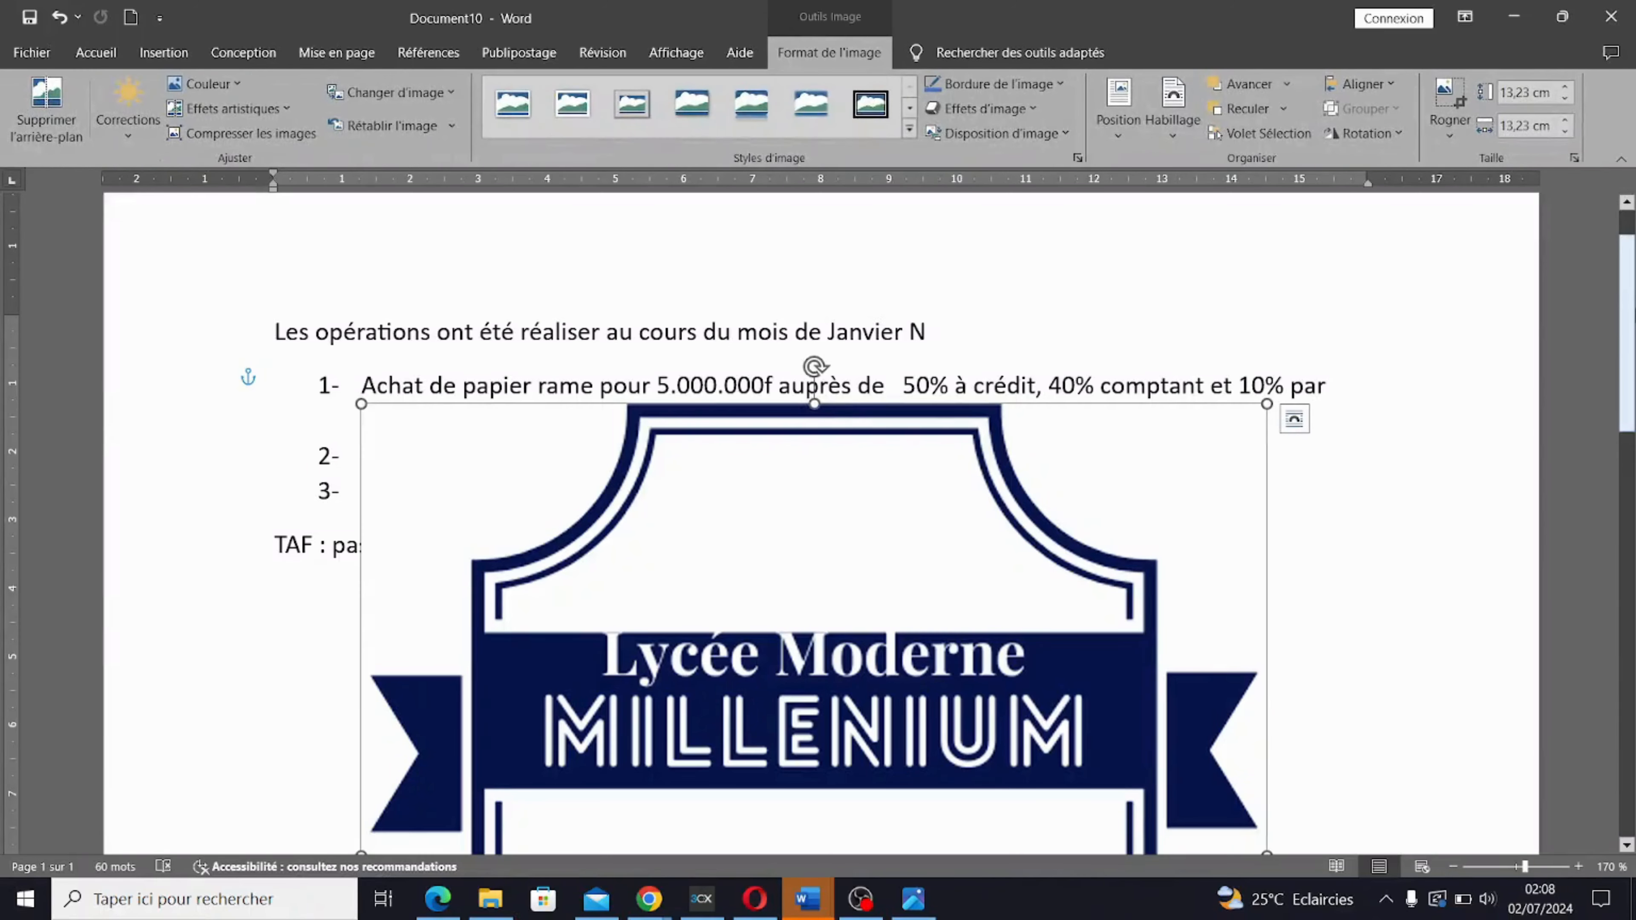
pyautogui.scroll(-10, 1042, 418)
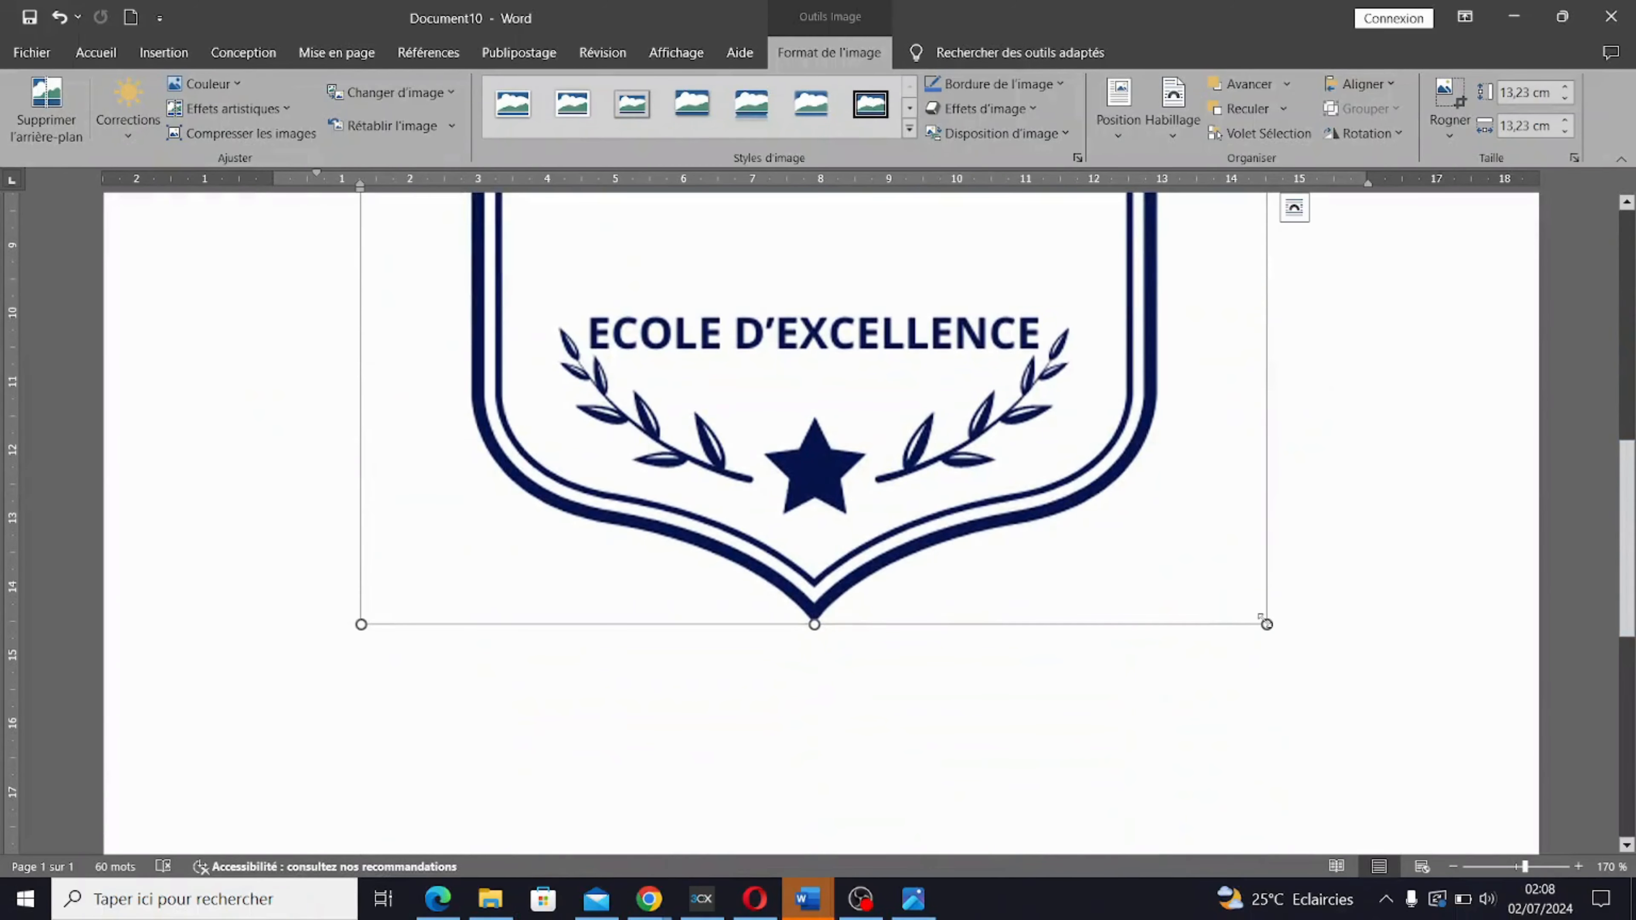
pyautogui.moveTo(1199, 556); pyautogui.dragTo(964, 293)
pyautogui.scroll(6, 770, 664)
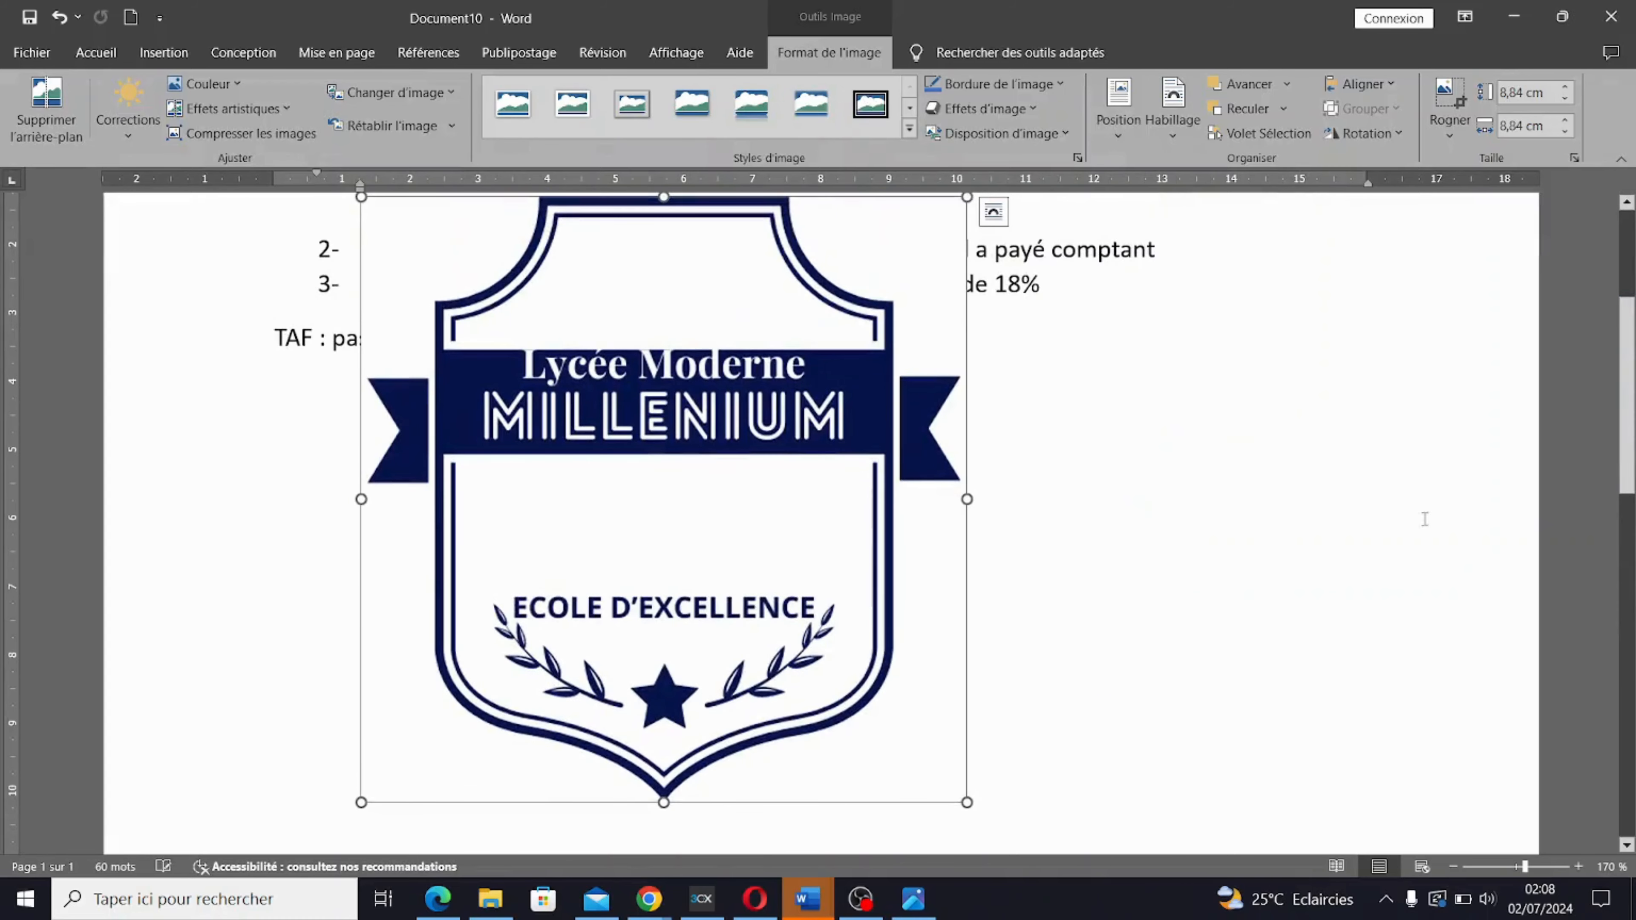
pyautogui.moveTo(966, 802); pyautogui.dragTo(766, 601)
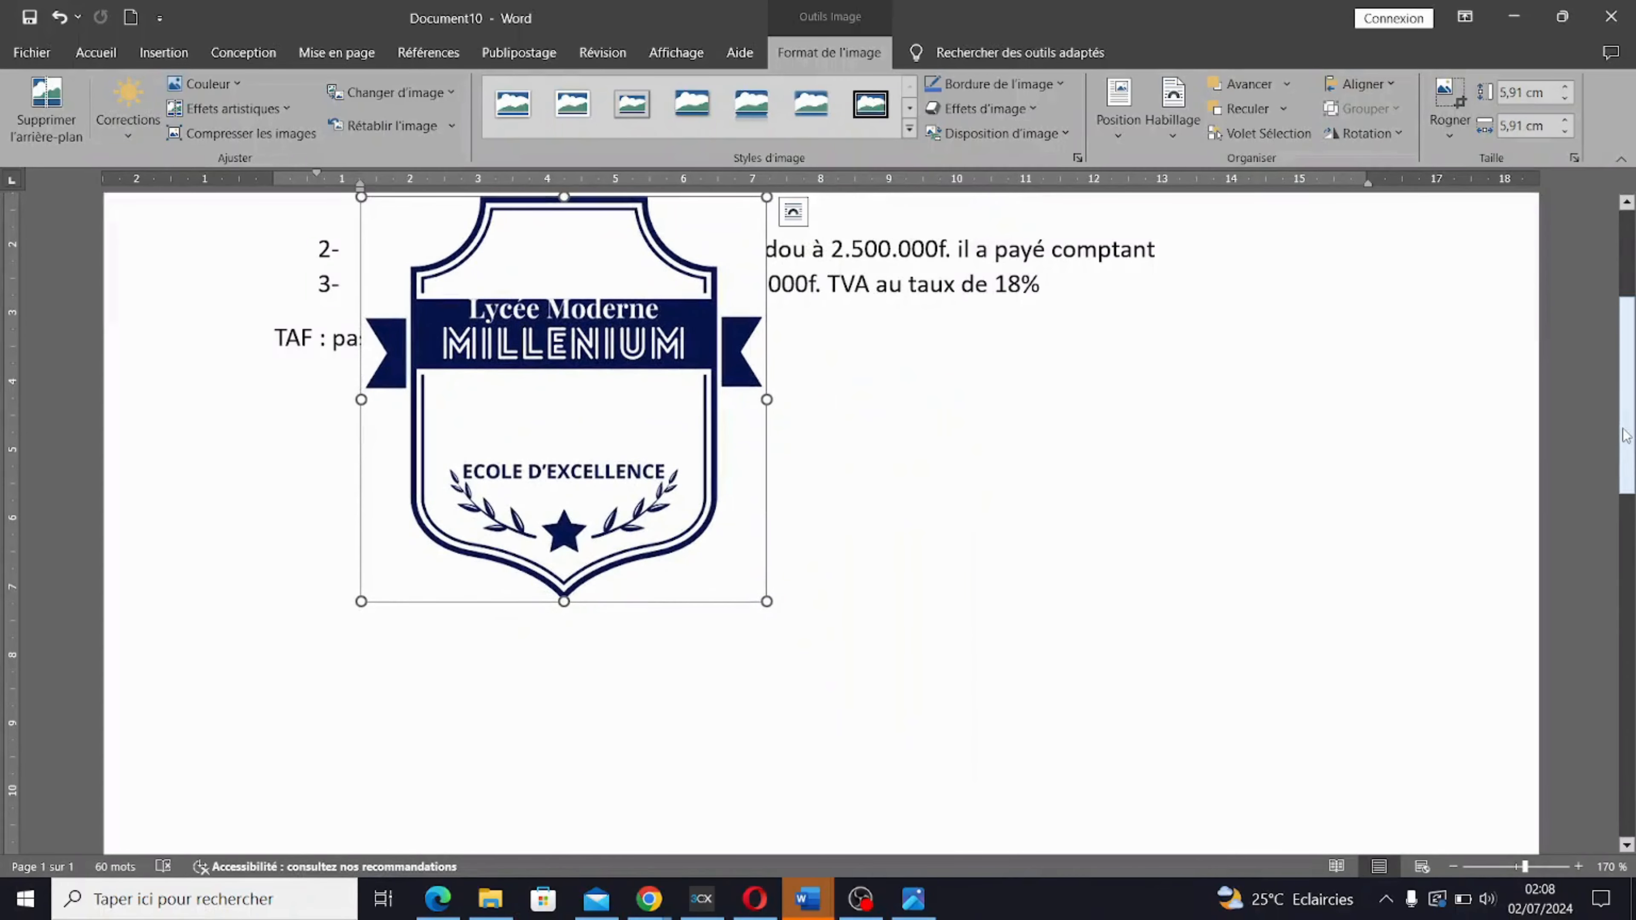
# - Shrink the logo picture further to about 2.27 cm high and 2.88 cm wide
pyautogui.moveTo(1624, 435); pyautogui.dragTo(1624, 348)
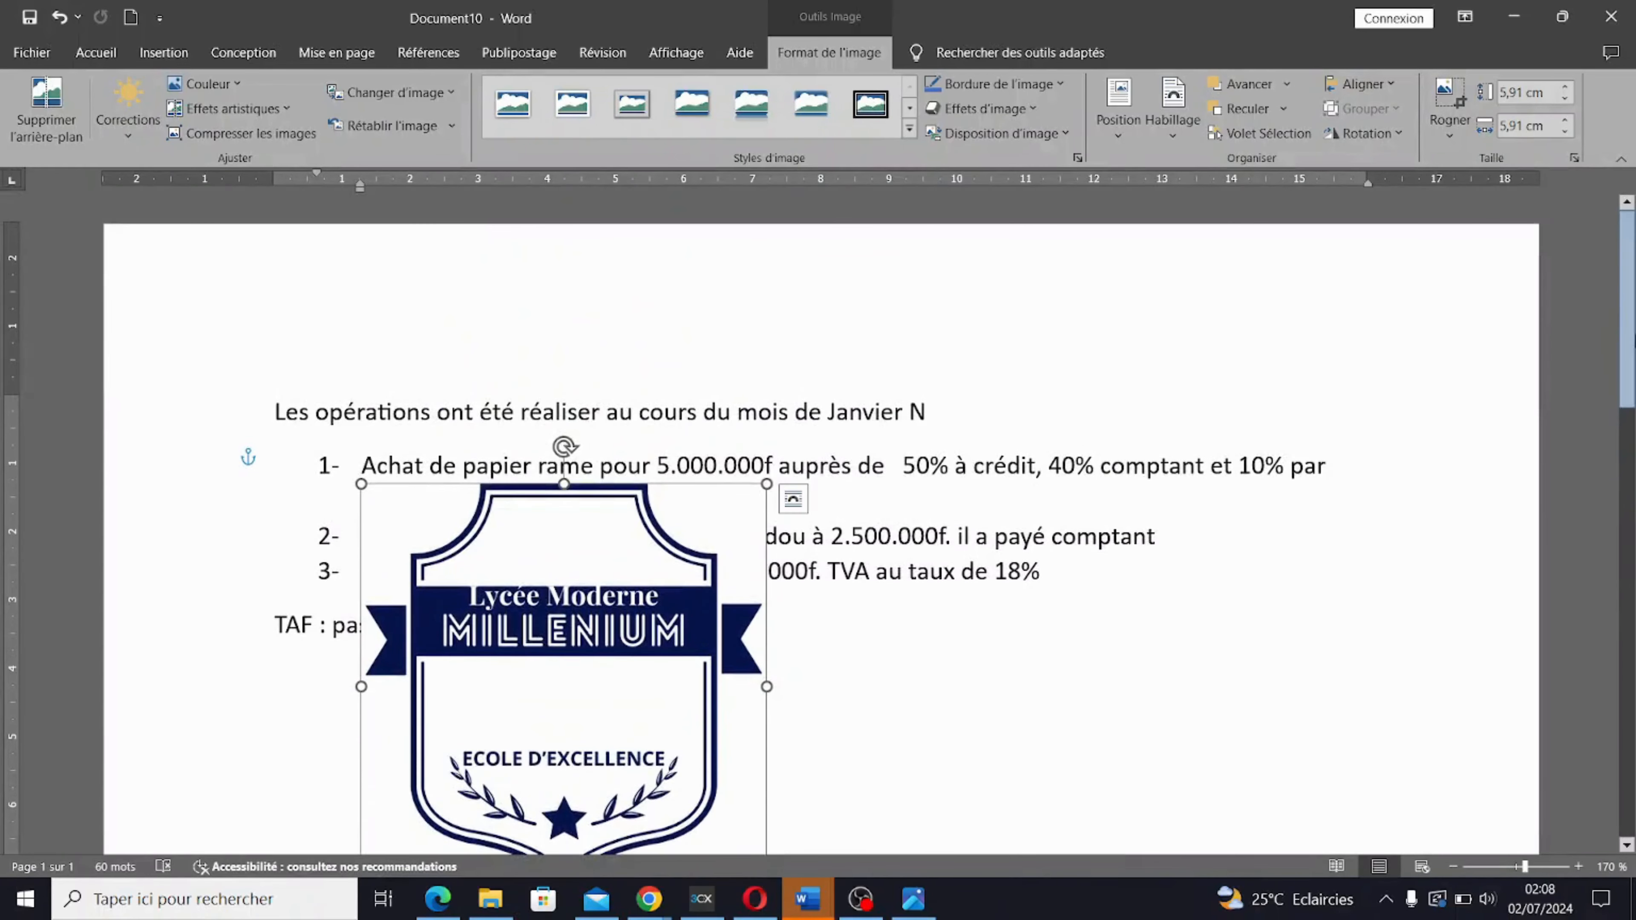
pyautogui.scroll(-5, 733, 495)
pyautogui.moveTo(759, 510); pyautogui.dragTo(658, 410)
pyautogui.scroll(1, 500, 506)
pyautogui.moveTo(509, 495); pyautogui.dragTo(510, 459)
pyautogui.moveTo(658, 327); pyautogui.dragTo(558, 327)
pyautogui.moveTo(457, 461); pyautogui.dragTo(459, 352)
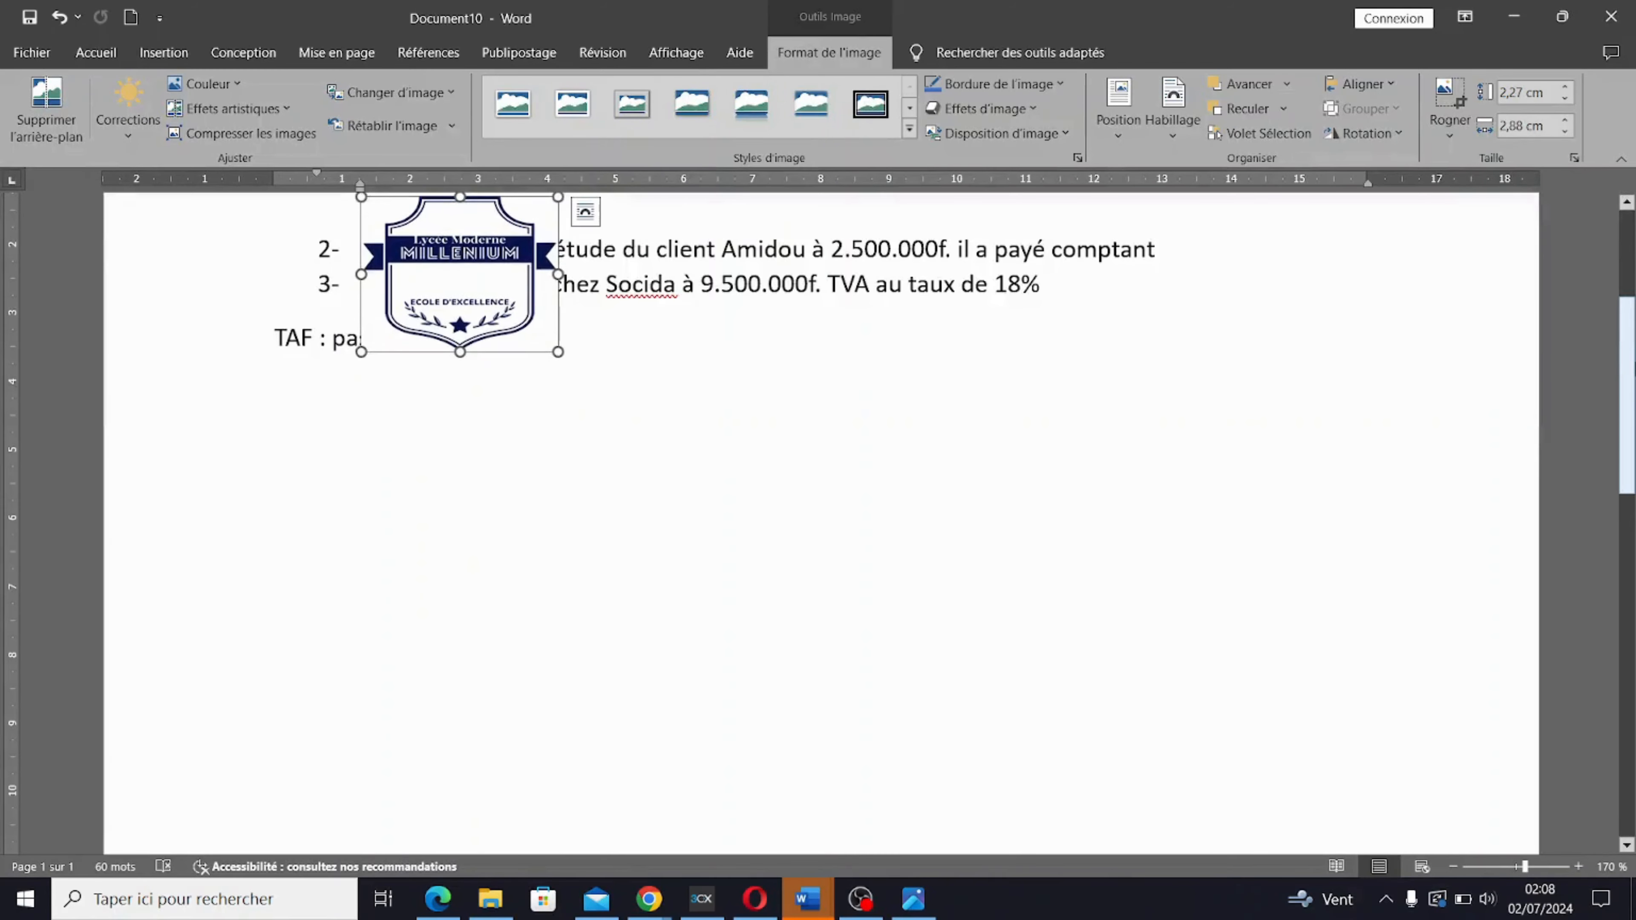
# - Move the logo to the page's top right corner above the text, and stretch it to about 2.74 cm high and slightly wider
pyautogui.scroll(3, 459, 352)
pyautogui.moveTo(487, 548); pyautogui.dragTo(1355, 302)
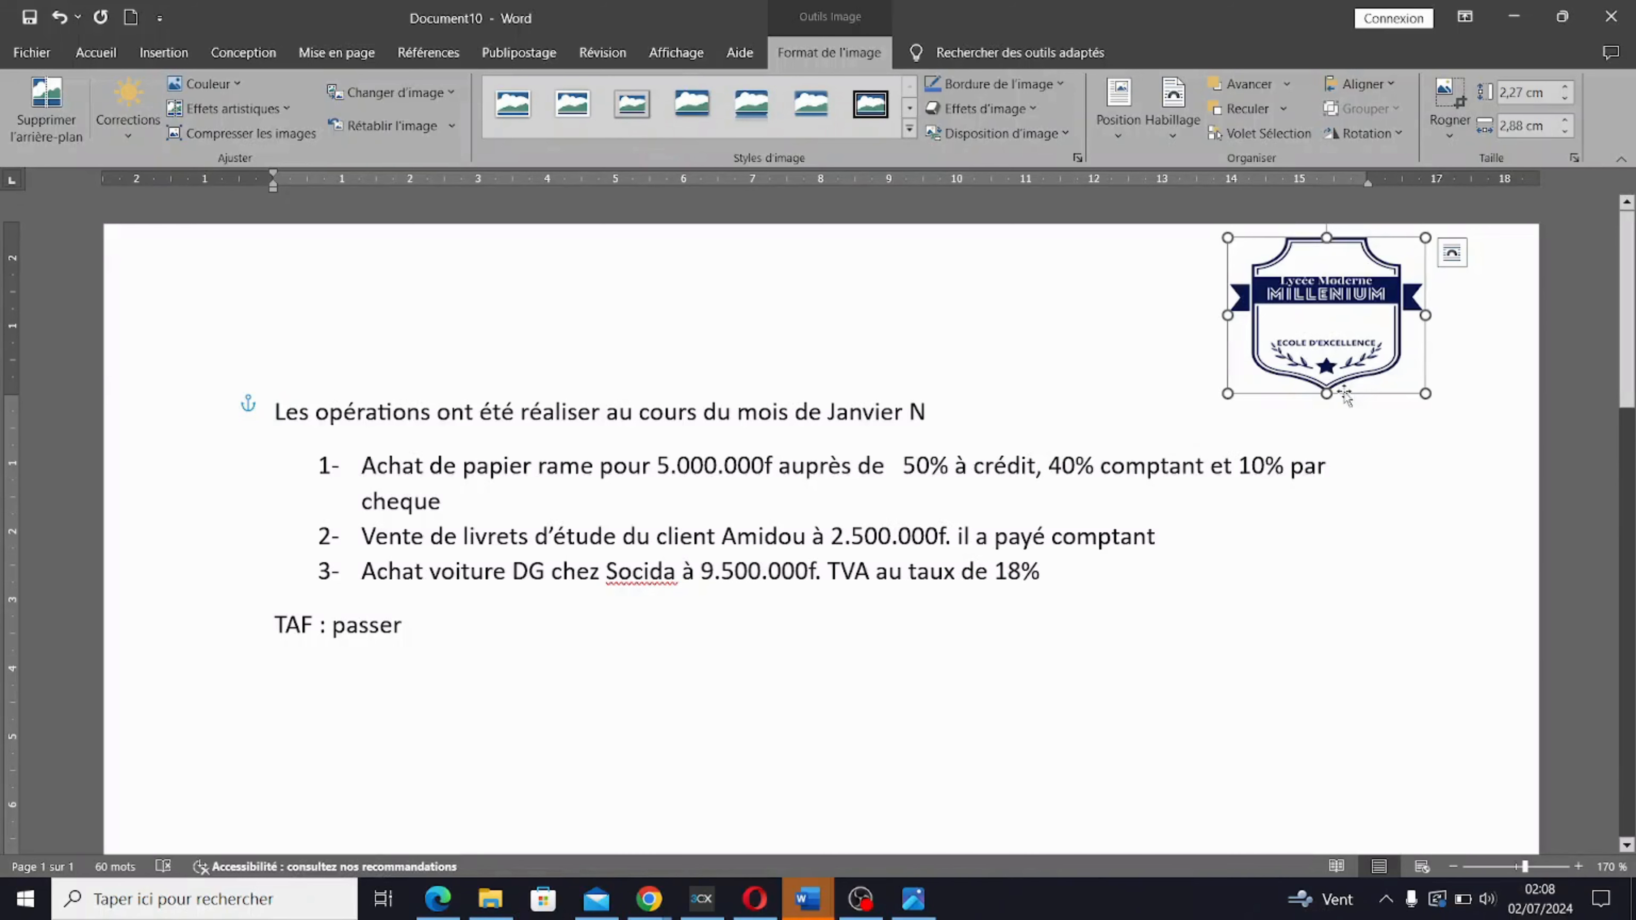
pyautogui.moveTo(1325, 393); pyautogui.dragTo(1327, 425)
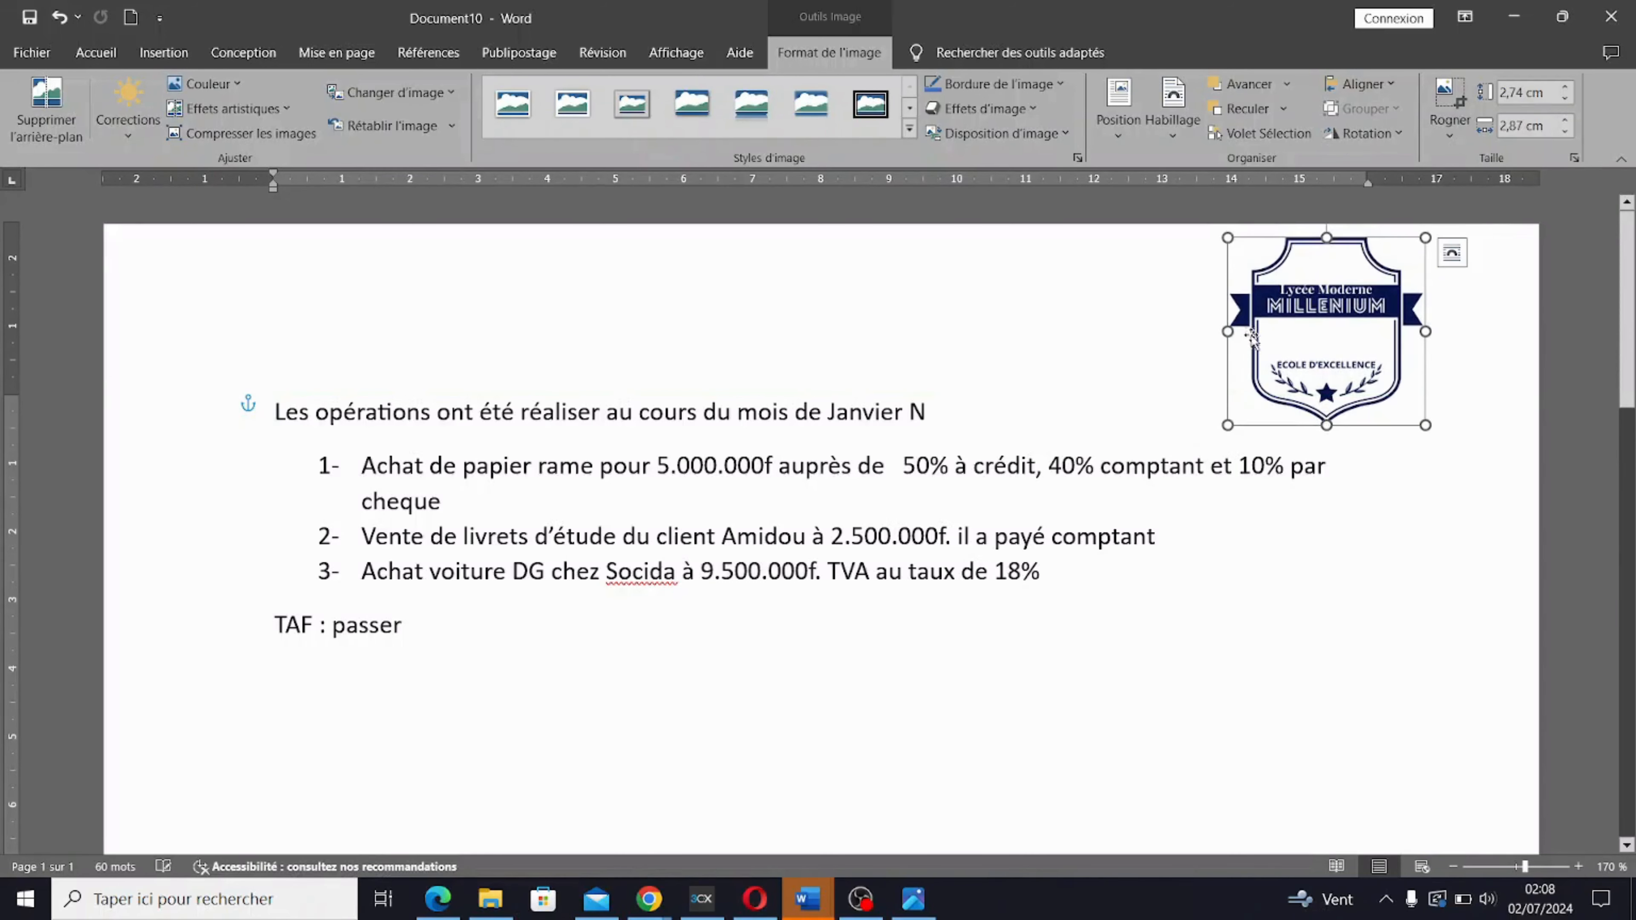
pyautogui.moveTo(1217, 334); pyautogui.dragTo(1203, 333)
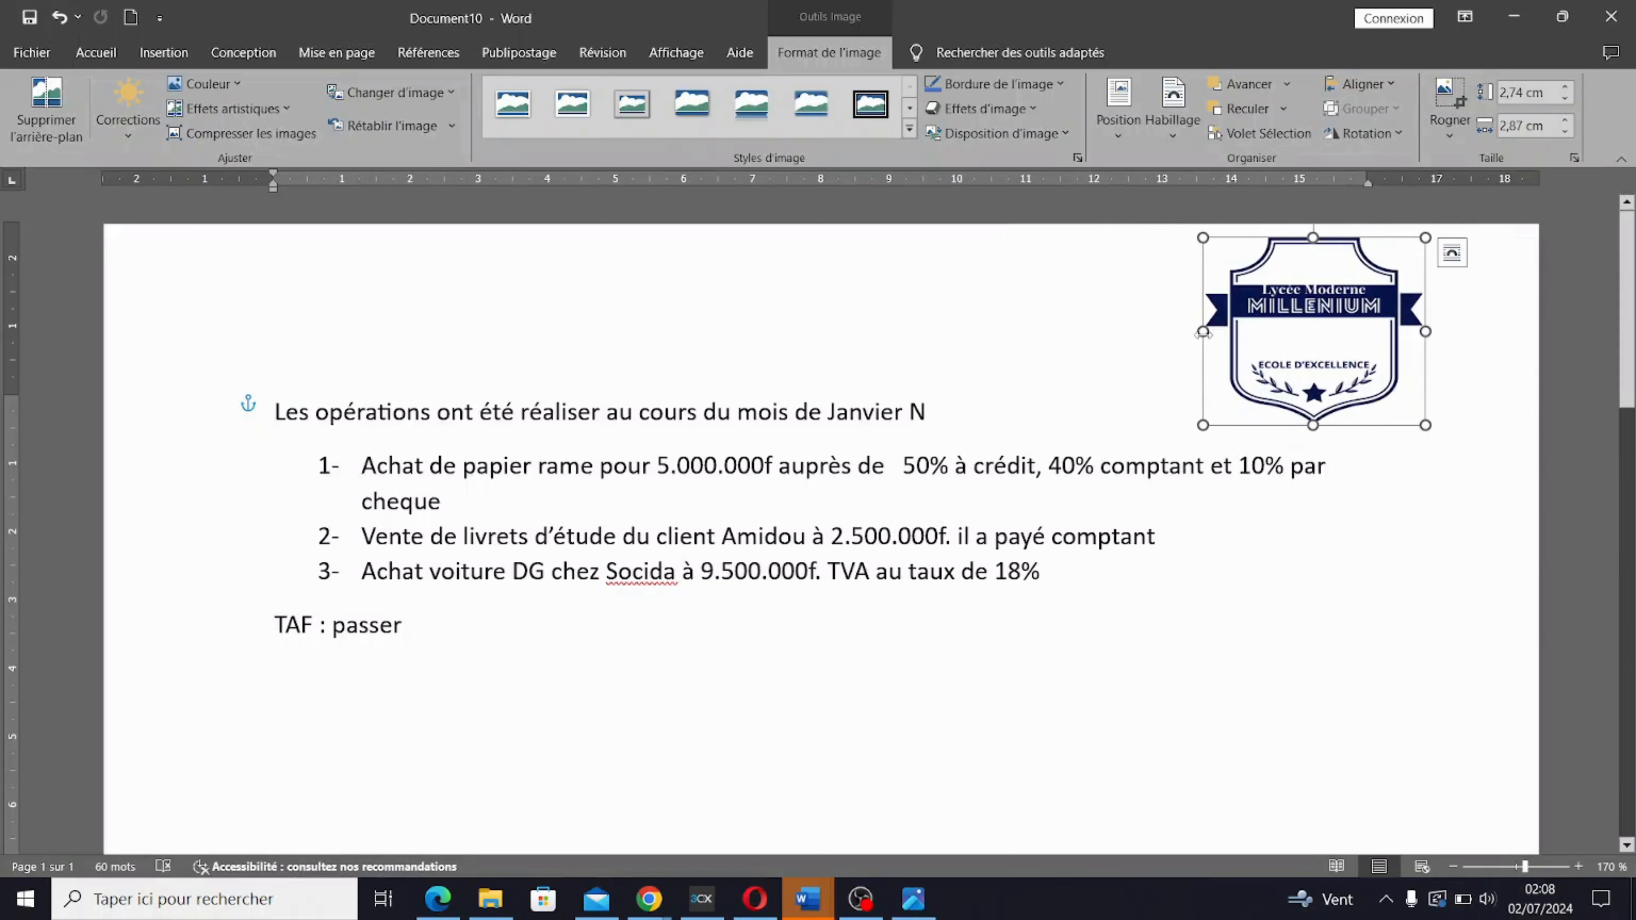
pyautogui.click(1288, 637)
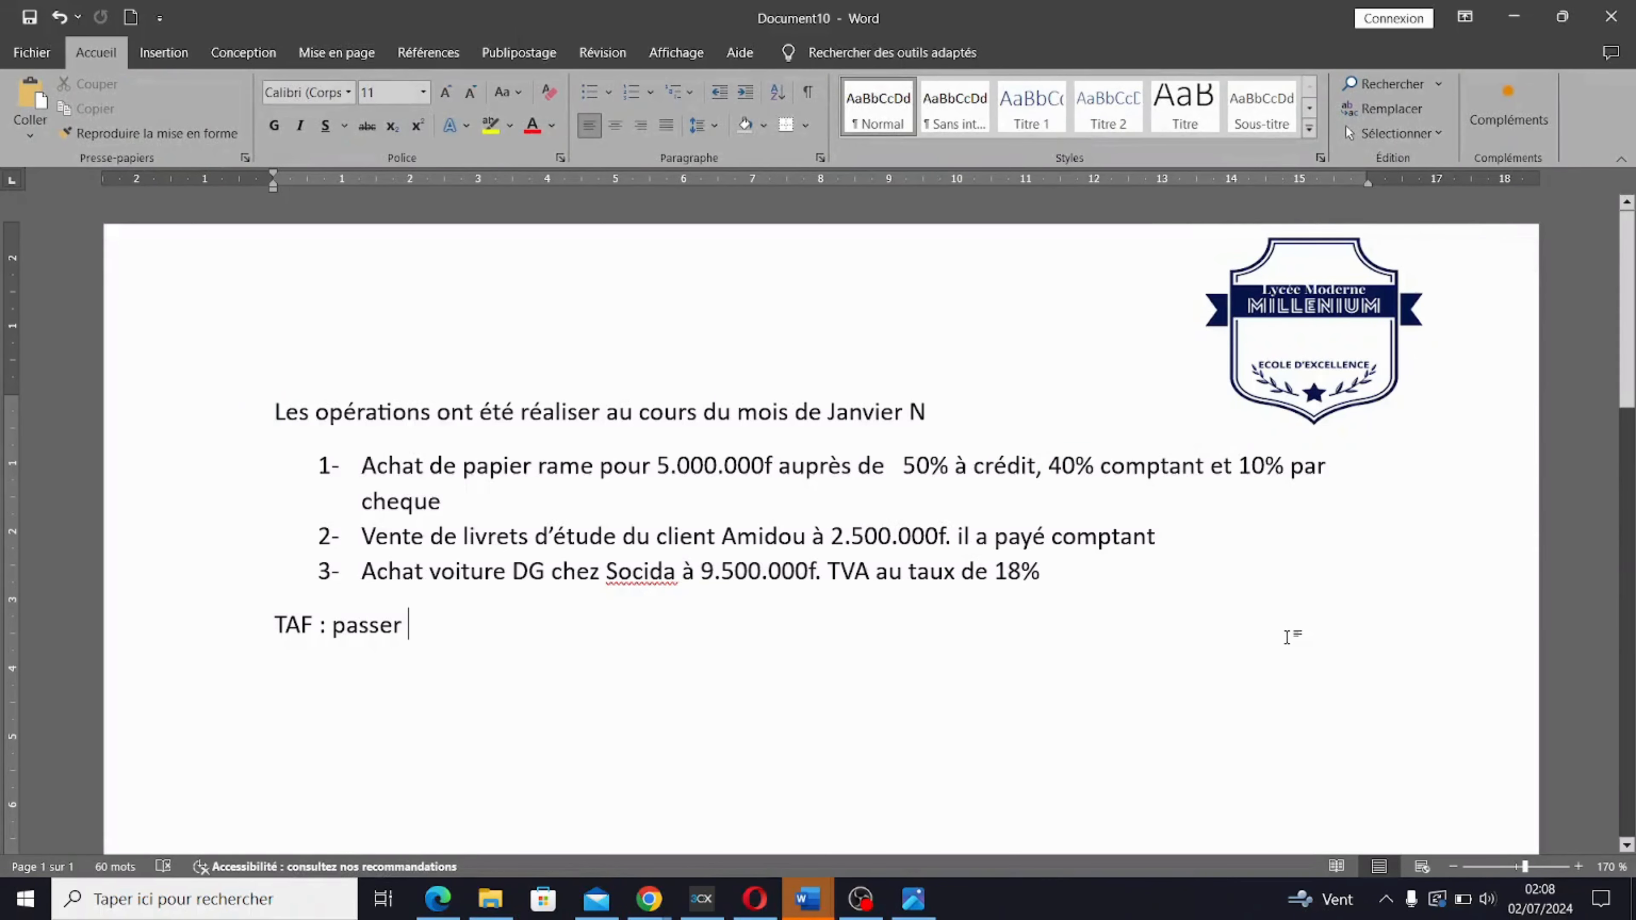